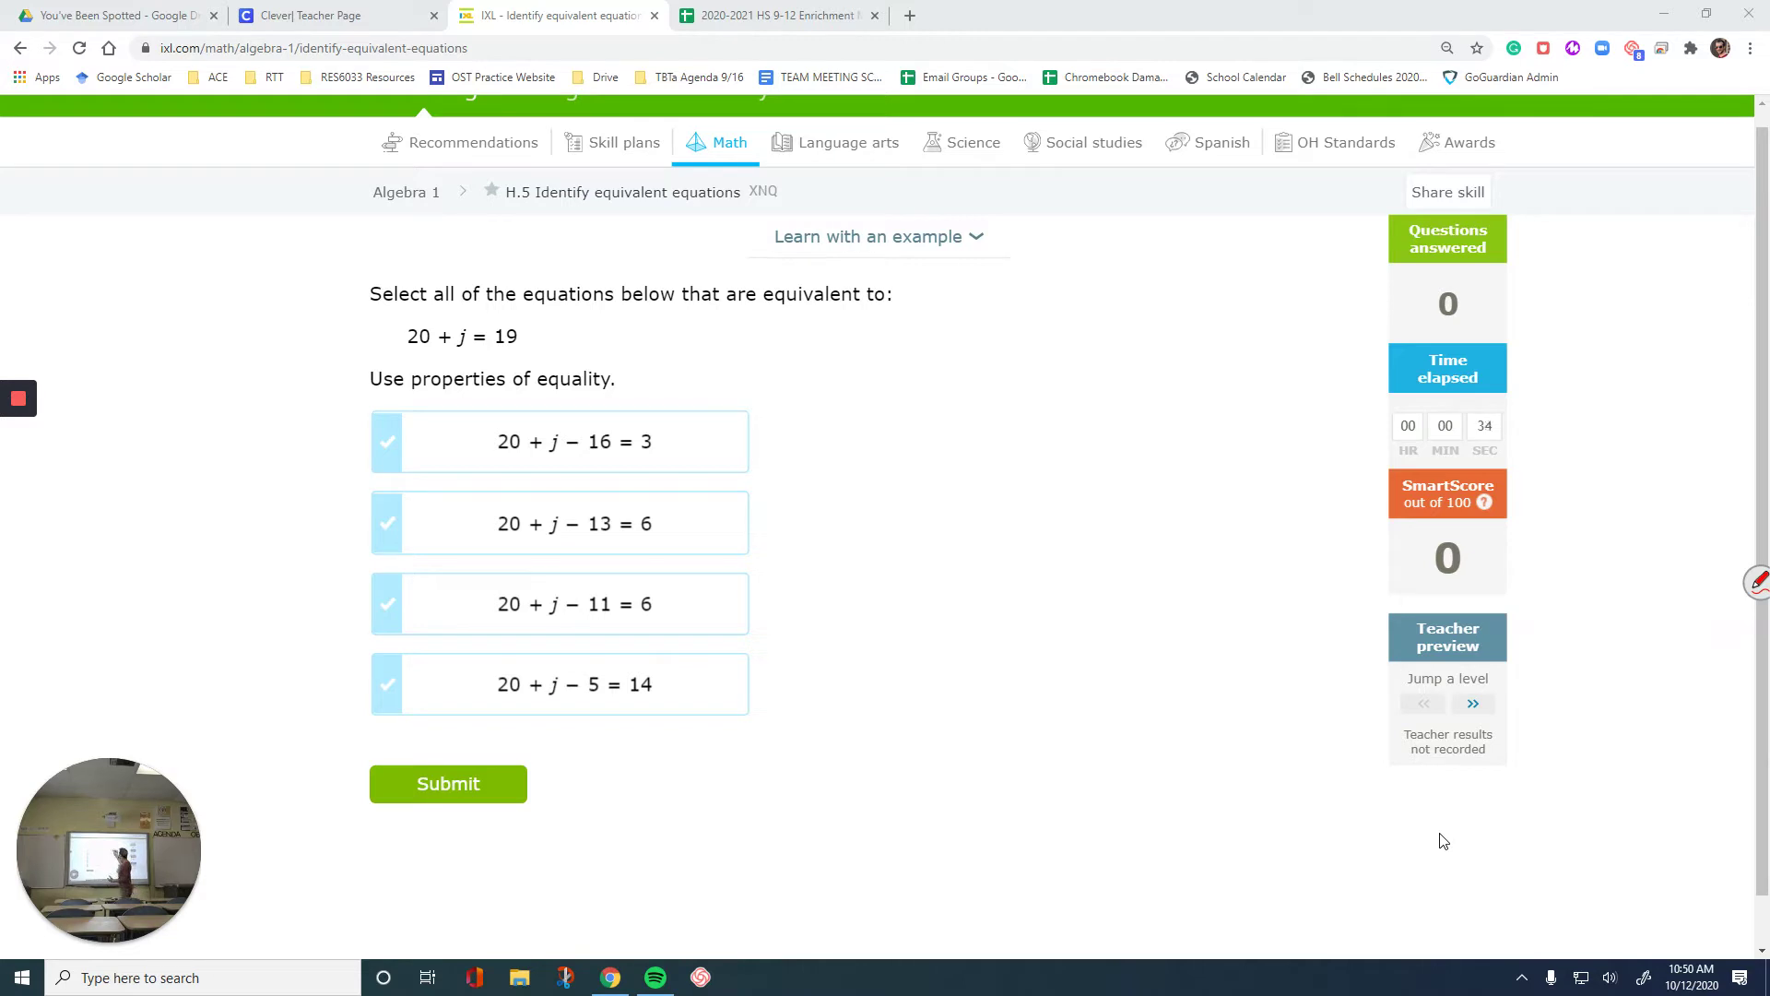
# Handwrite the example equation x − 3 = 11 in red ink in the blank area beside the question
pyautogui.moveTo(934, 345); pyautogui.dragTo(949, 376)
pyautogui.moveTo(948, 343)
pyautogui.mouseDown()
pyautogui.moveTo(933, 373)
pyautogui.moveTo(1047, 342)
pyautogui.mouseUp()
pyautogui.moveTo(1029, 356); pyautogui.dragTo(1072, 361)
pyautogui.moveTo(1091, 322); pyautogui.dragTo(1092, 366)
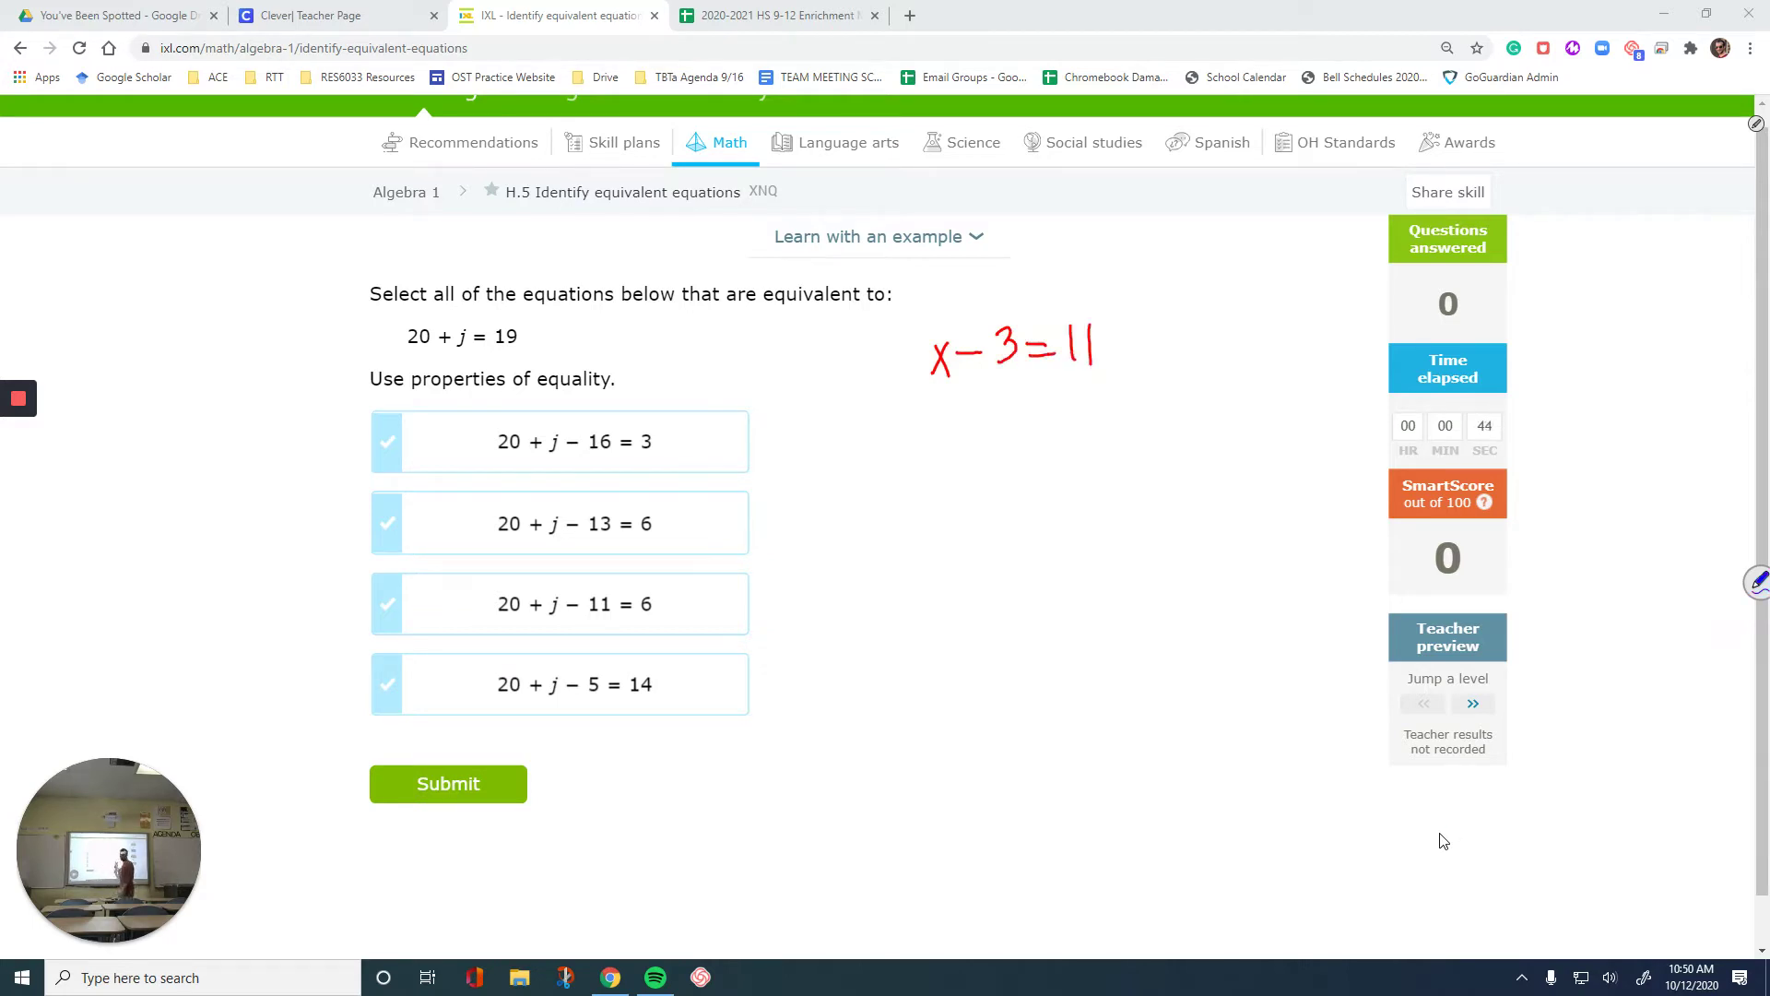
# Handwrite 2x − 6 = 22 in blue and x + 2 = 16 in green below the first example, and erase all three
pyautogui.moveTo(901, 414)
pyautogui.mouseDown()
pyautogui.moveTo(949, 439)
pyautogui.moveTo(933, 439)
pyautogui.mouseUp()
pyautogui.moveTo(962, 426); pyautogui.dragTo(1011, 432)
pyautogui.moveTo(1048, 416); pyautogui.dragTo(1179, 426)
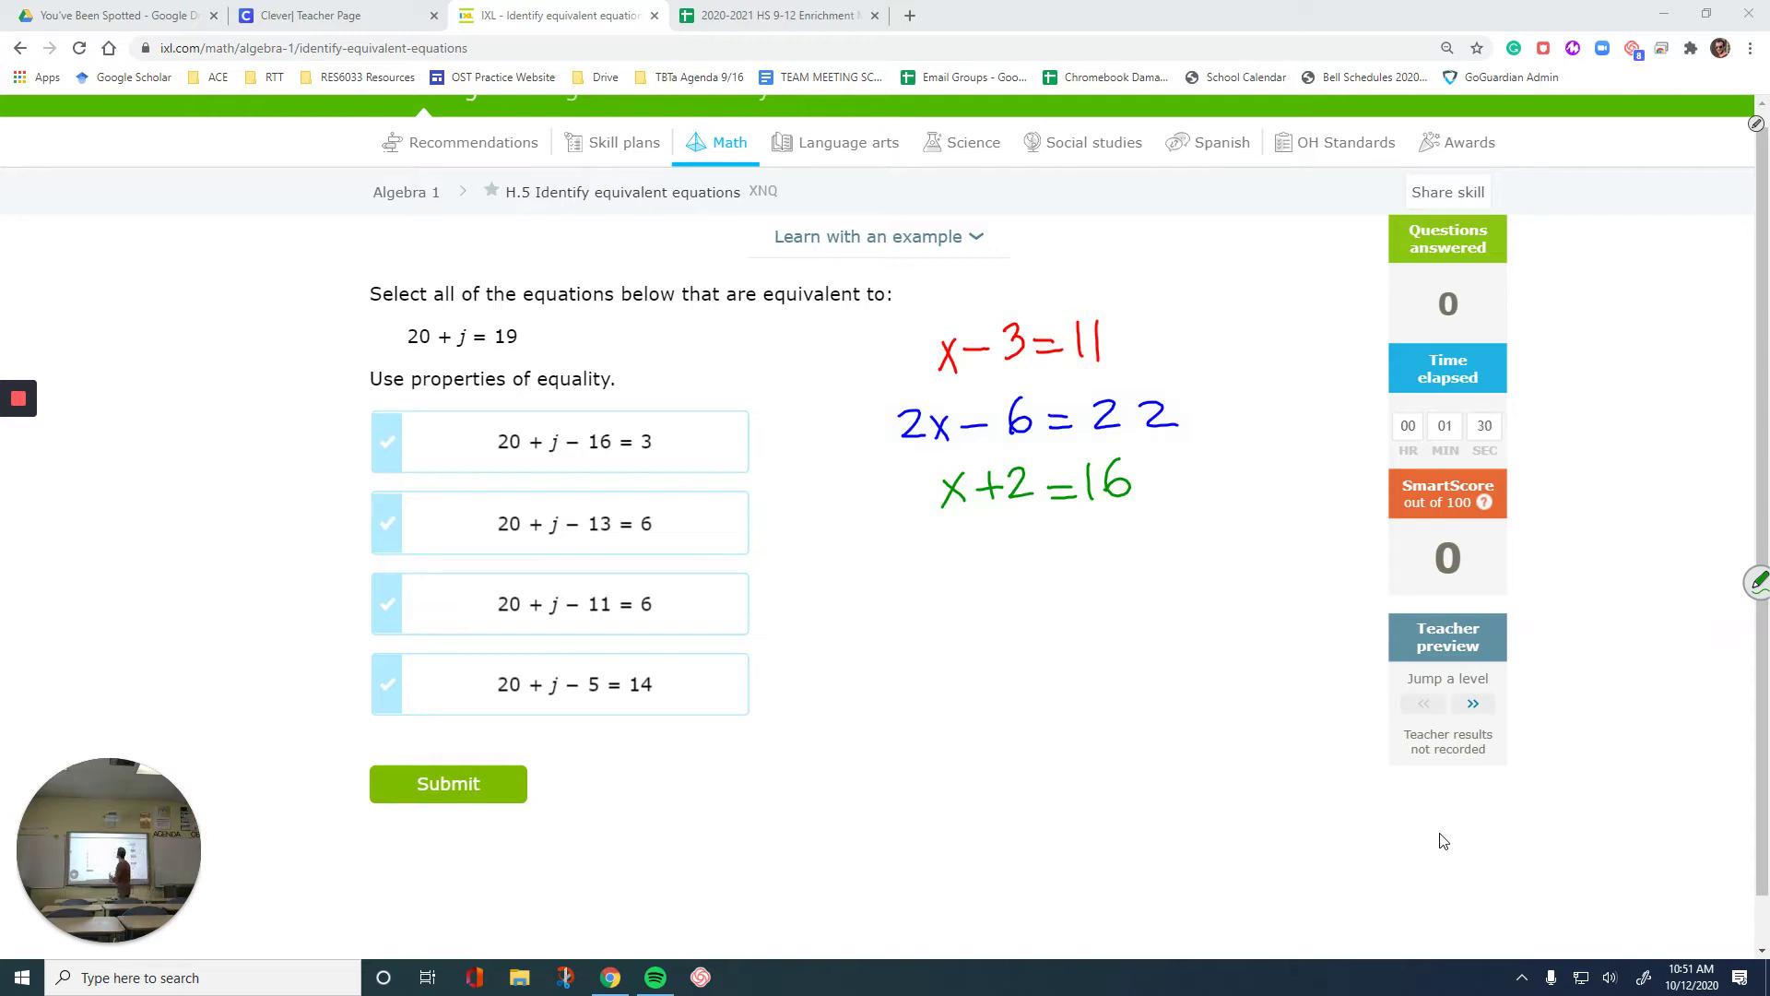
pyautogui.moveTo(922, 502)
pyautogui.mouseDown()
pyautogui.moveTo(928, 517)
pyautogui.moveTo(1186, 442)
pyautogui.moveTo(913, 376)
pyautogui.moveTo(1076, 340)
pyautogui.mouseUp()
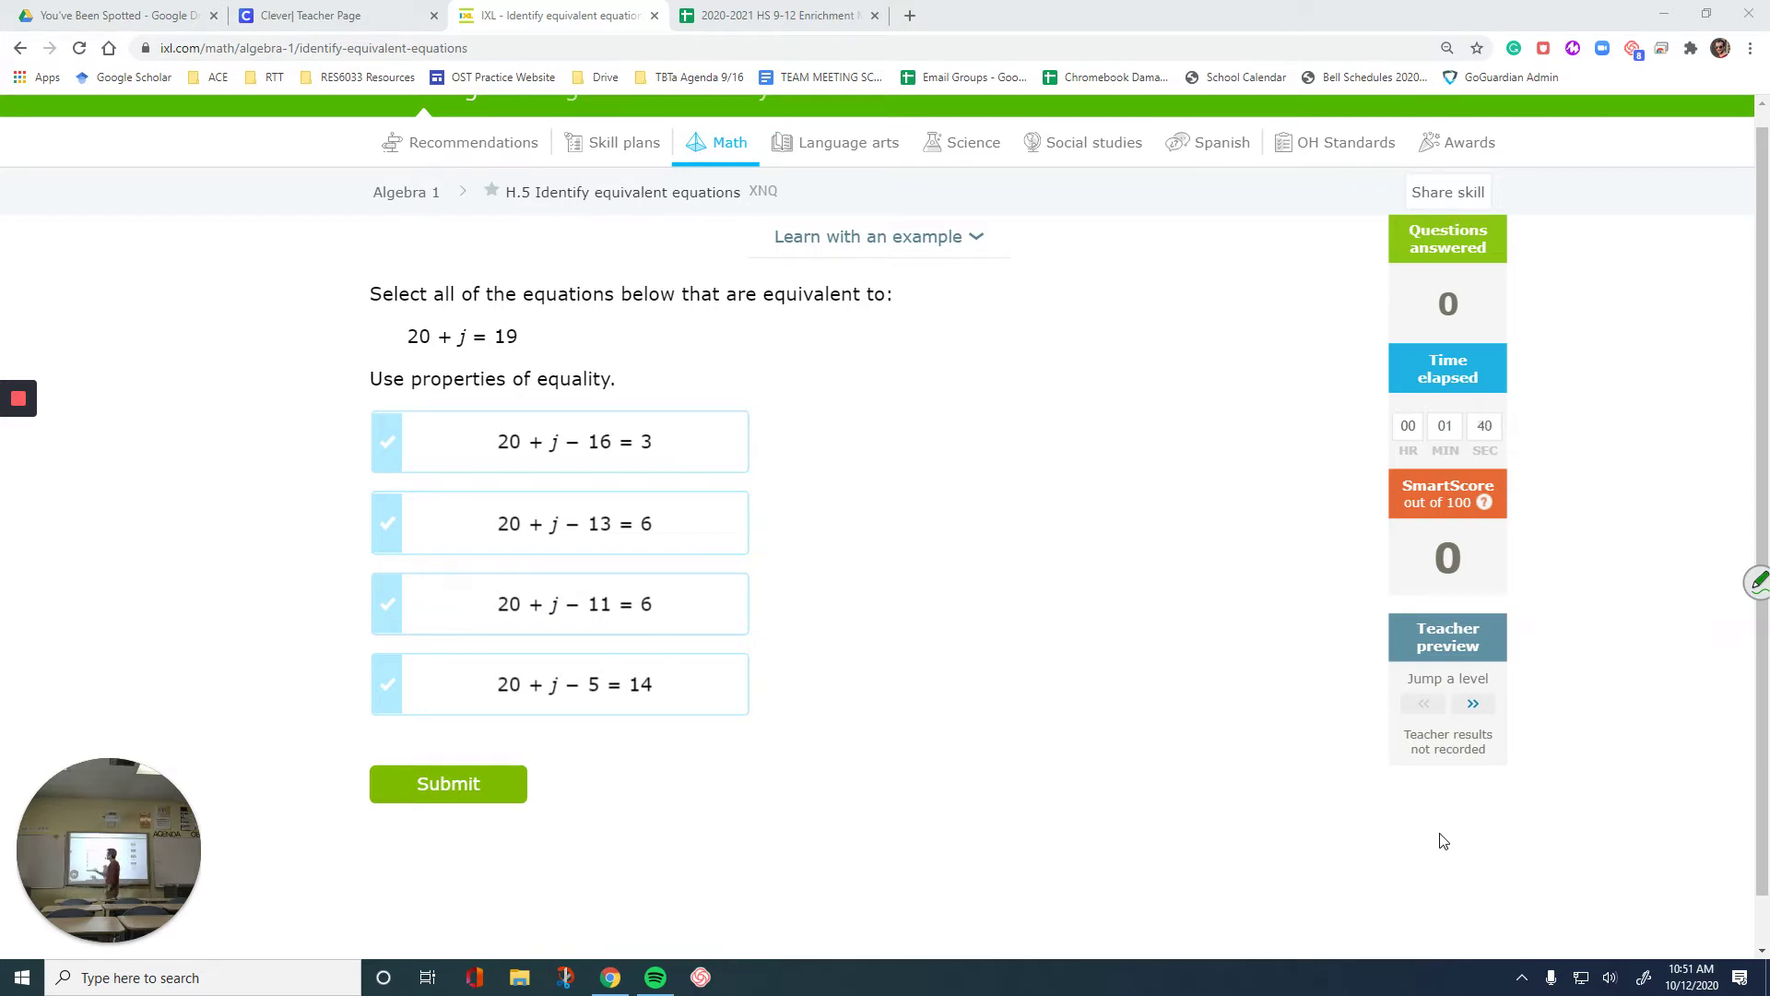
# Circle 20 + j in green ink in the given equation and in the first answer option
pyautogui.moveTo(443, 315)
pyautogui.mouseDown()
pyautogui.moveTo(417, 318)
pyautogui.moveTo(441, 357)
pyautogui.moveTo(422, 314)
pyautogui.mouseUp()
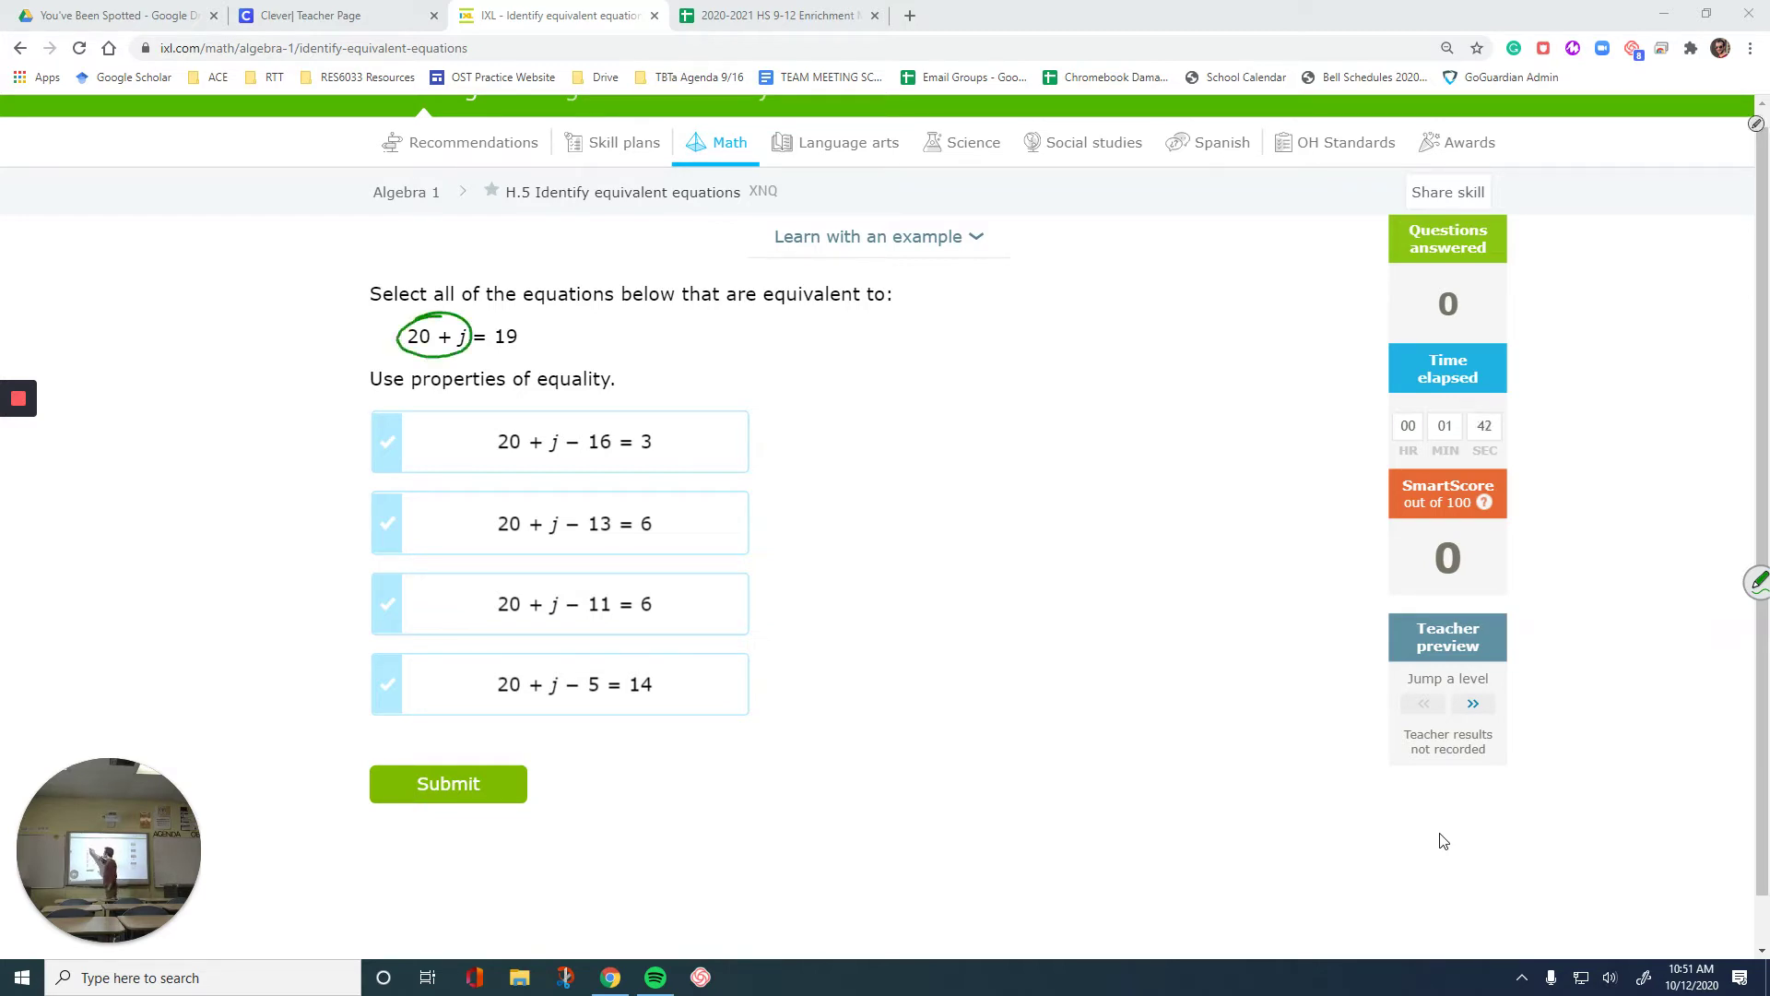
pyautogui.moveTo(546, 412)
pyautogui.mouseDown()
pyautogui.moveTo(522, 416)
pyautogui.moveTo(518, 469)
pyautogui.moveTo(512, 420)
pyautogui.mouseUp()
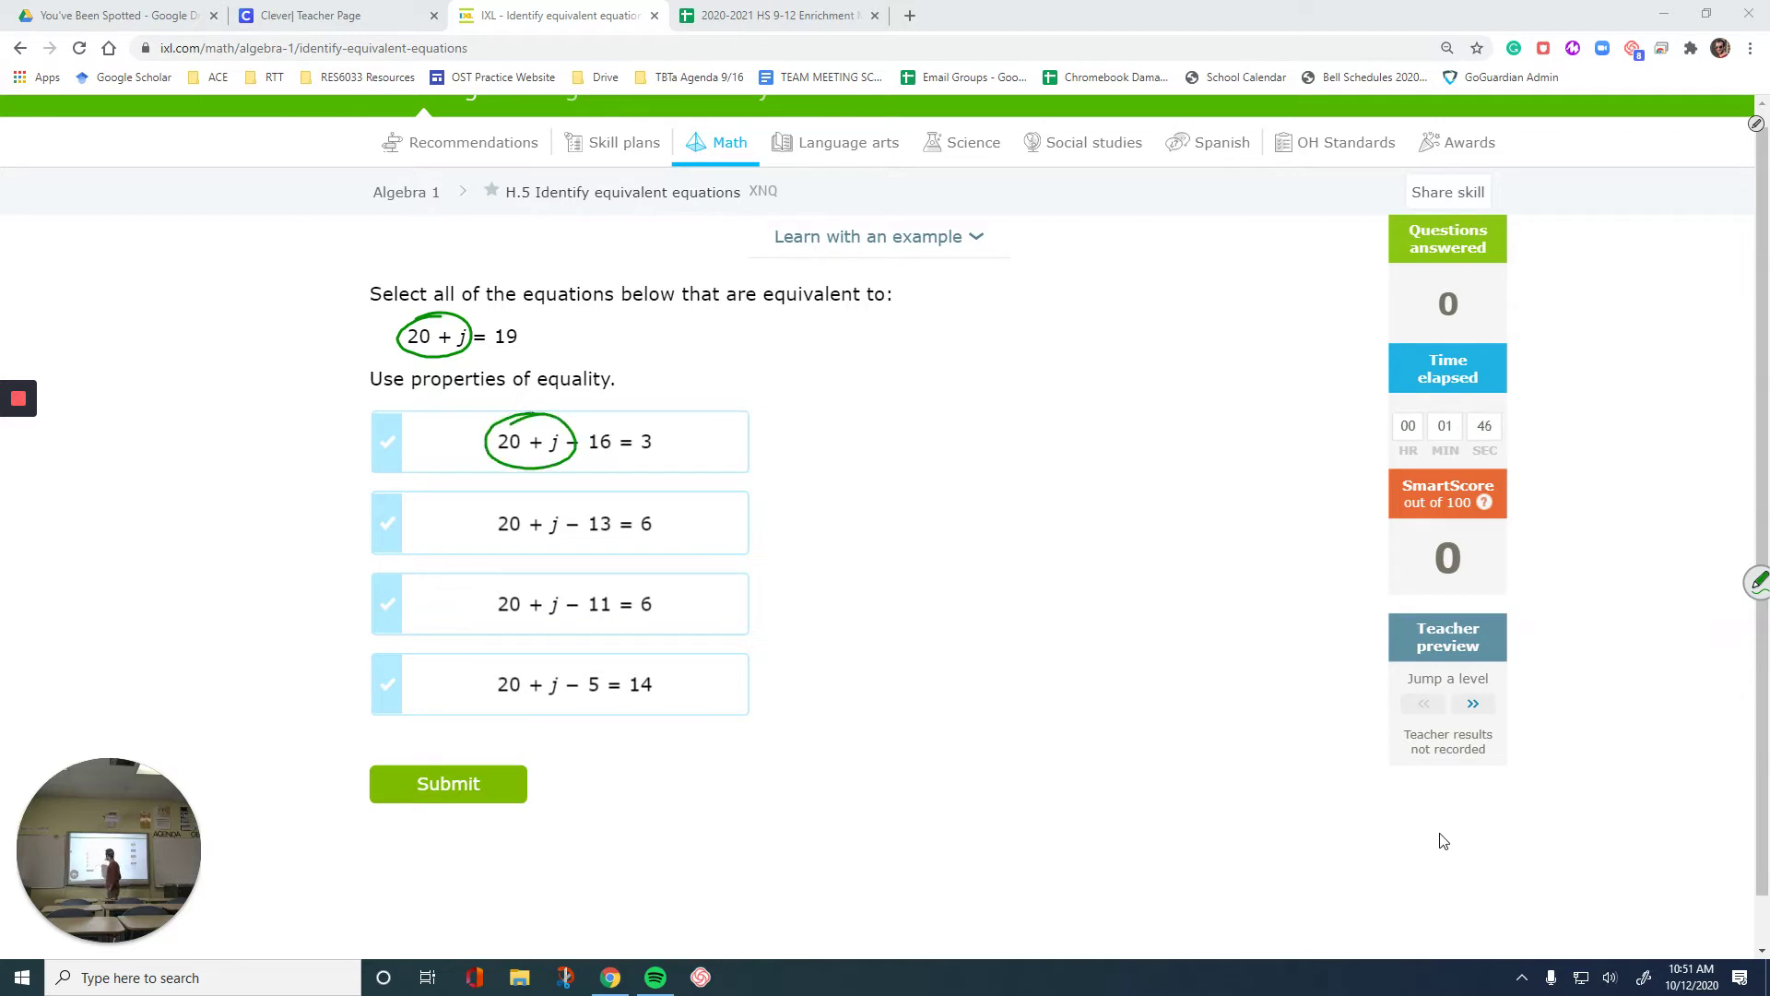
pyautogui.moveTo(530, 442); pyautogui.dragTo(518, 441)
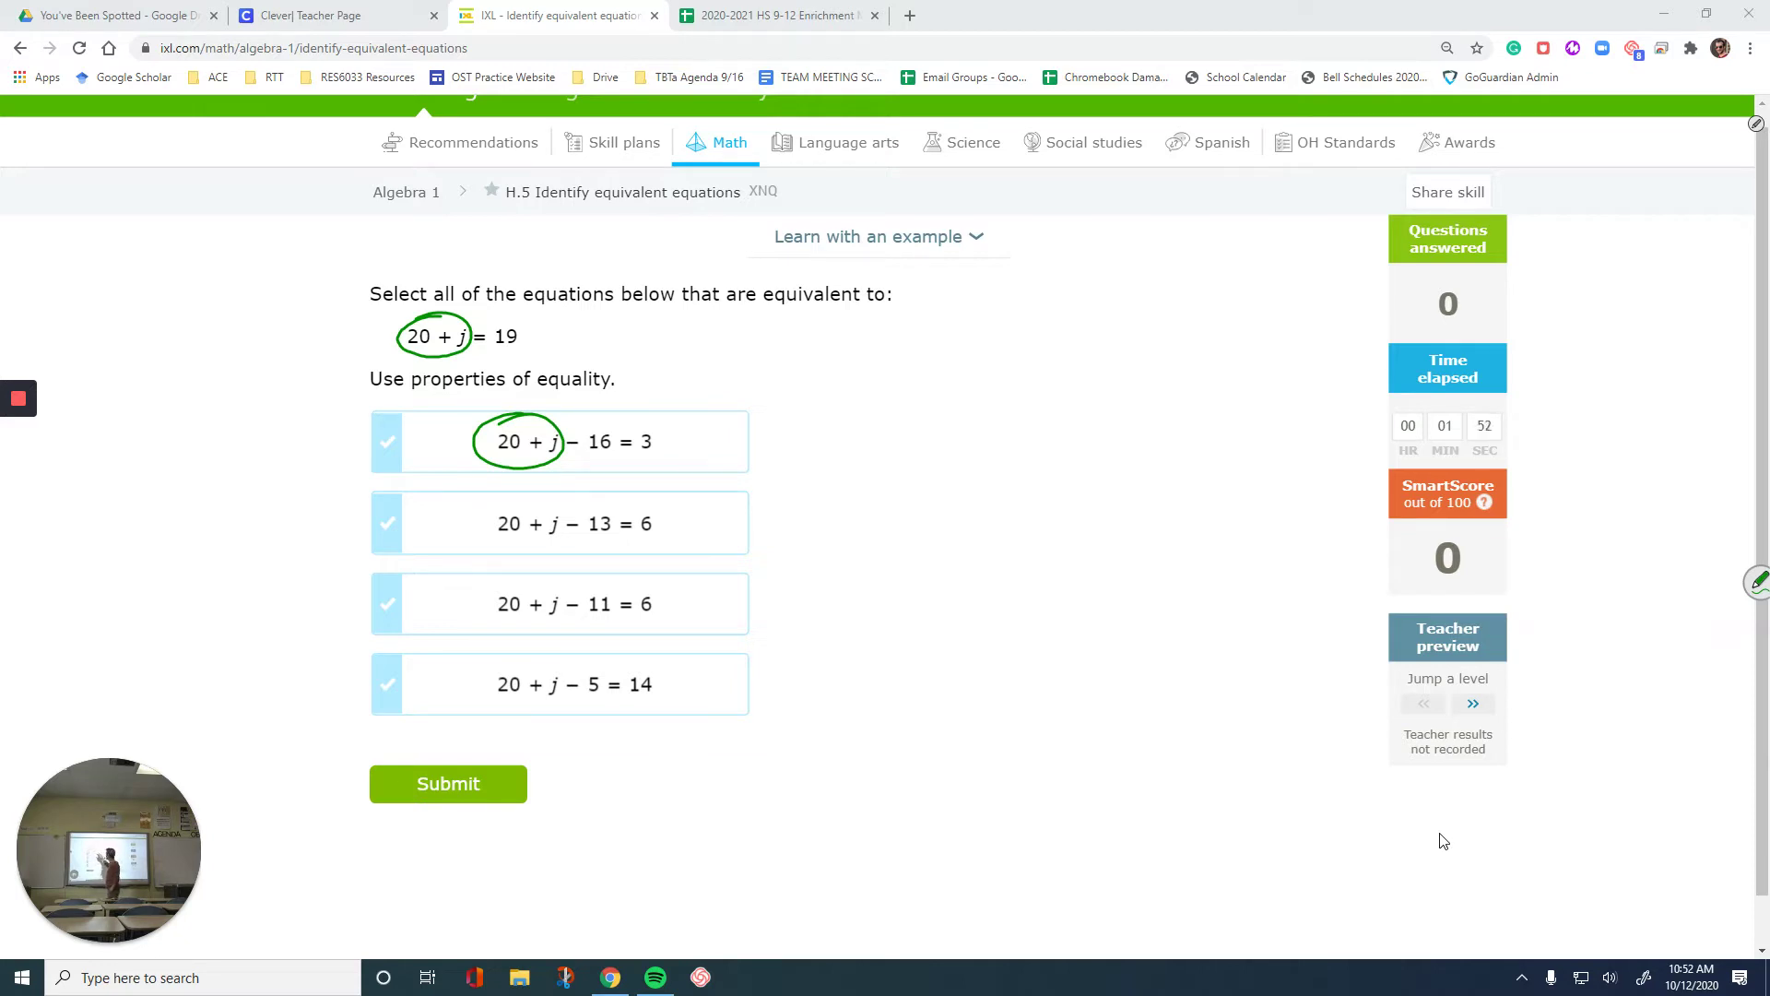
# Write −16 in green after the 19 in the given equation, and mark and select the option 20 + j − 16 = 3
pyautogui.moveTo(533, 340); pyautogui.dragTo(562, 347)
pyautogui.moveTo(578, 321); pyautogui.dragTo(575, 338)
pyautogui.moveTo(667, 443); pyautogui.dragTo(683, 438)
pyautogui.click(559, 442)
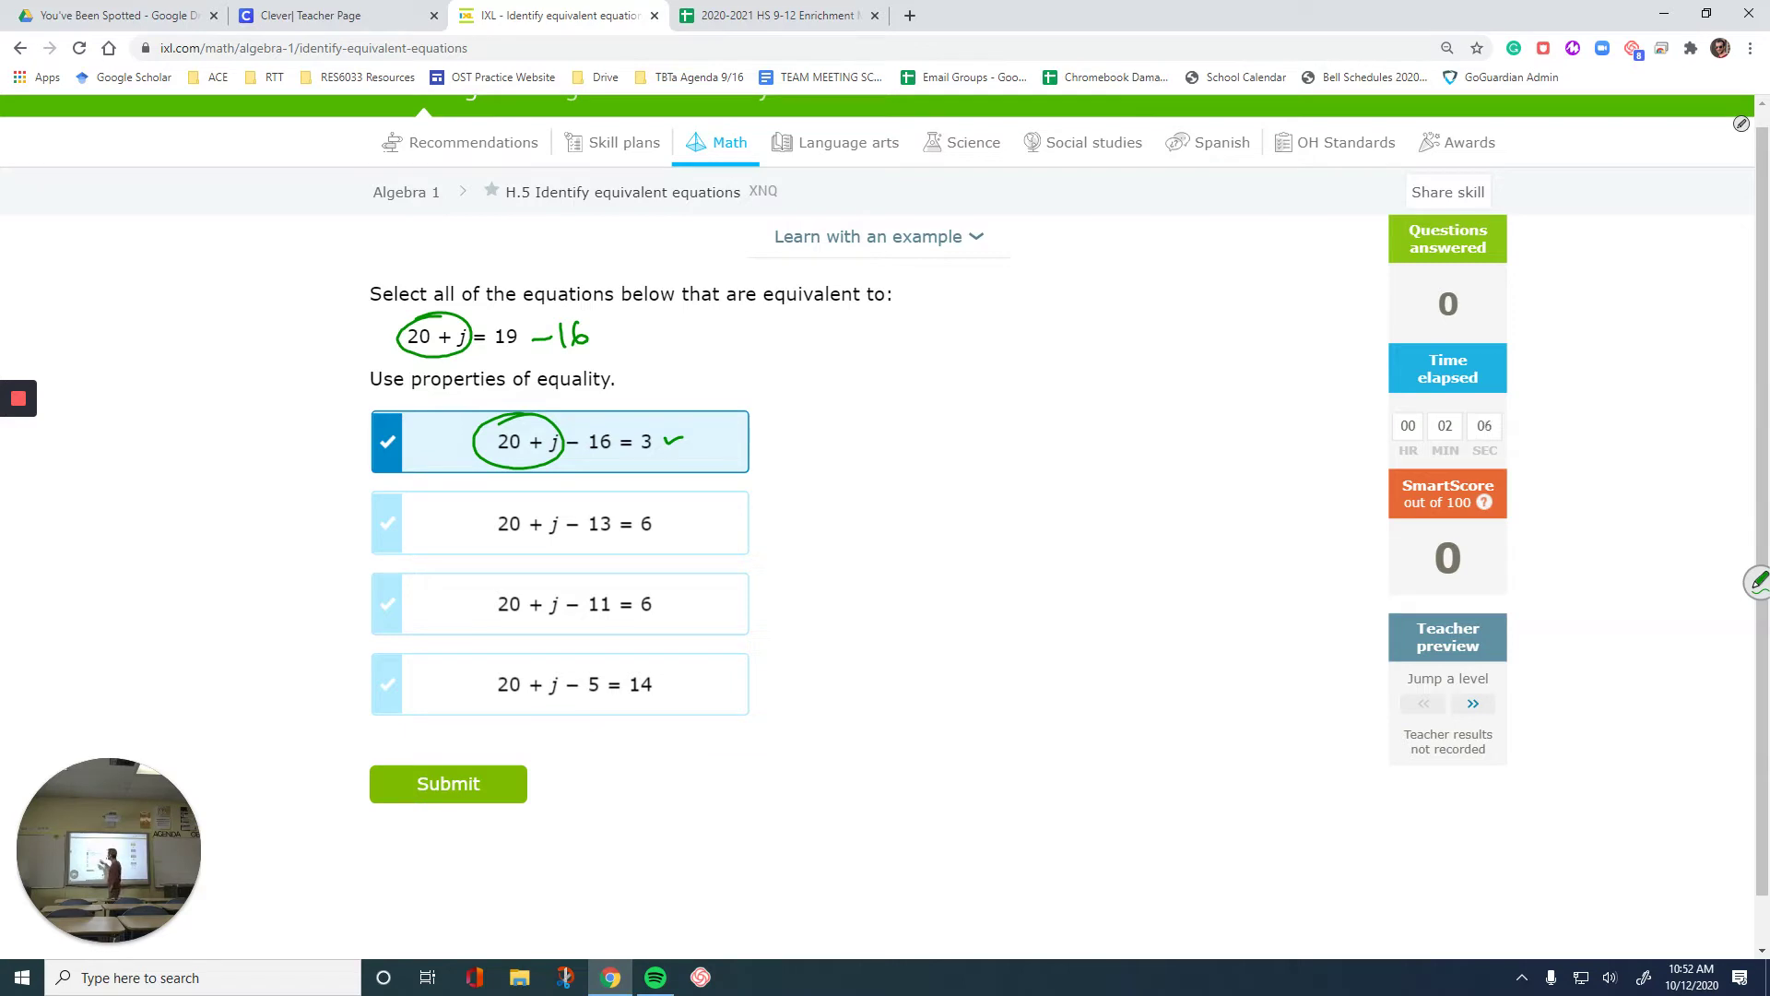
pyautogui.moveTo(571, 334); pyautogui.dragTo(566, 328)
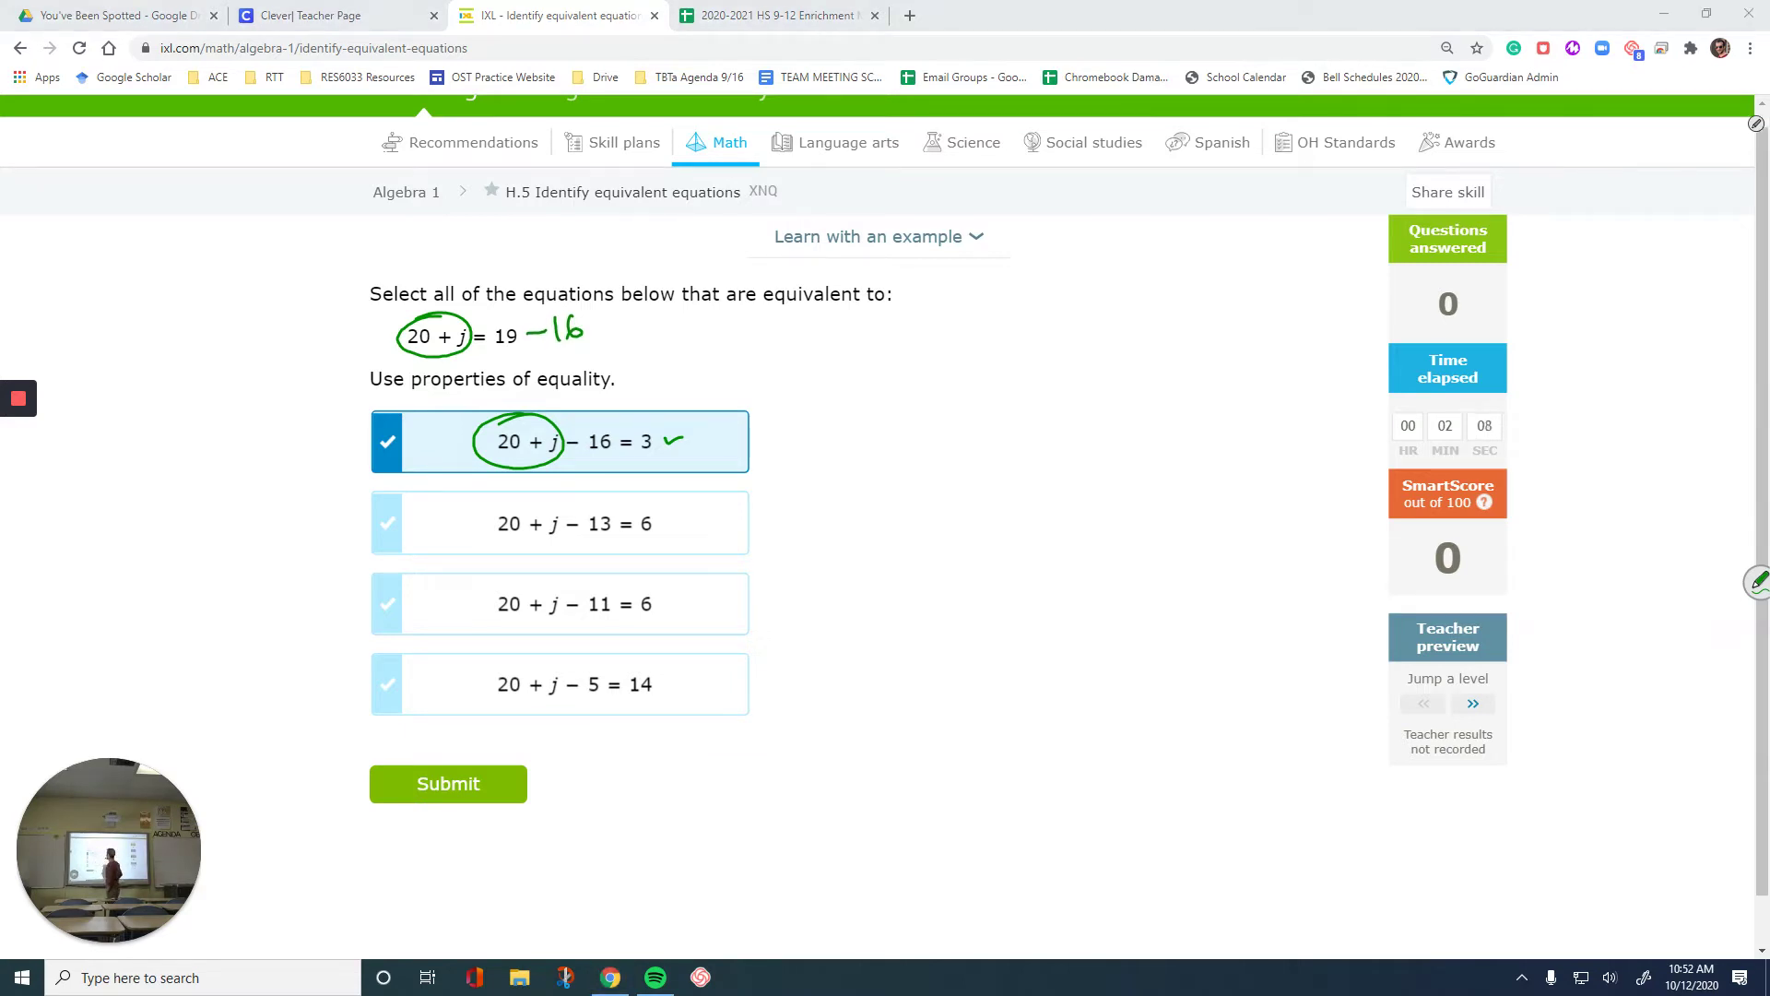
# Erase the existing ink and cross out 20 + j in green in the second option and the given equation
pyautogui.moveTo(837, 438)
pyautogui.mouseDown()
pyautogui.moveTo(565, 434)
pyautogui.moveTo(553, 335)
pyautogui.moveTo(531, 335)
pyautogui.mouseUp()
pyautogui.moveTo(503, 513)
pyautogui.mouseDown()
pyautogui.moveTo(558, 516)
pyautogui.moveTo(551, 528)
pyautogui.mouseUp()
pyautogui.moveTo(461, 330)
pyautogui.mouseDown()
pyautogui.moveTo(411, 338)
pyautogui.moveTo(469, 328)
pyautogui.moveTo(433, 339)
pyautogui.mouseUp()
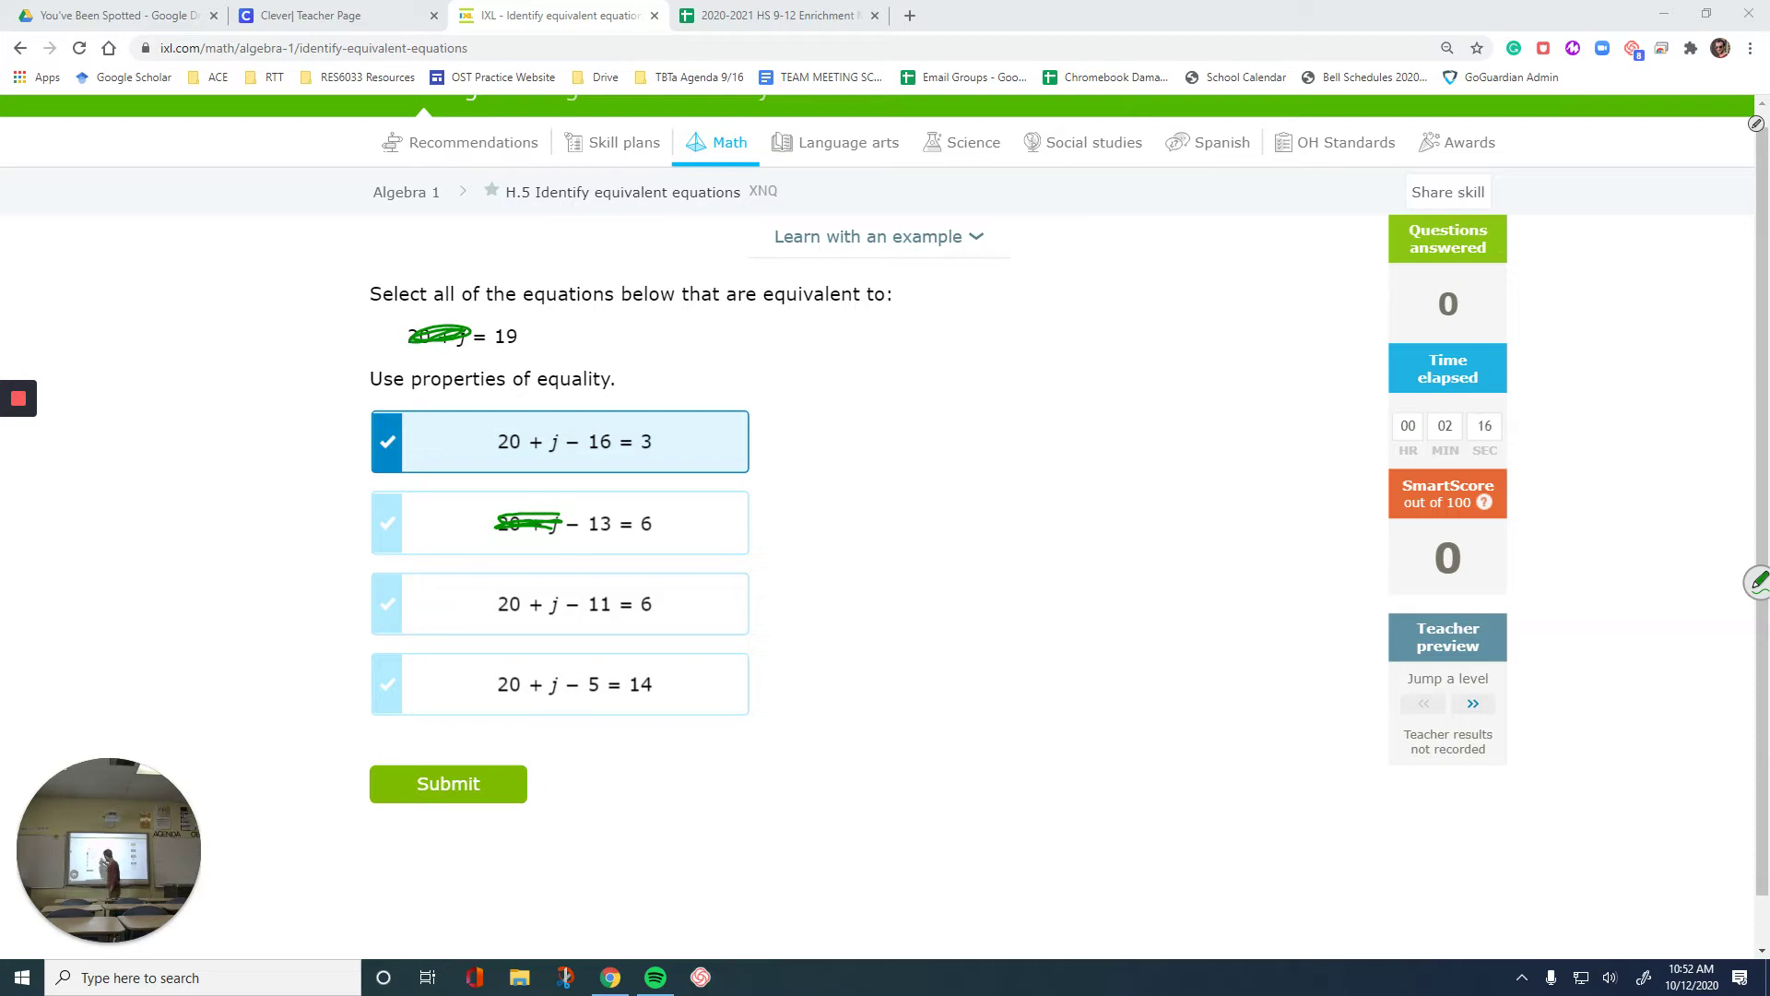
# Circle −13 in red, write −13 after the 19, and mark and select the option 20 + j − 13 = 6
pyautogui.moveTo(575, 496)
pyautogui.mouseDown()
pyautogui.moveTo(592, 548)
pyautogui.moveTo(577, 486)
pyautogui.mouseUp()
pyautogui.moveTo(529, 337); pyautogui.dragTo(556, 349)
pyautogui.moveTo(570, 321); pyautogui.dragTo(570, 349)
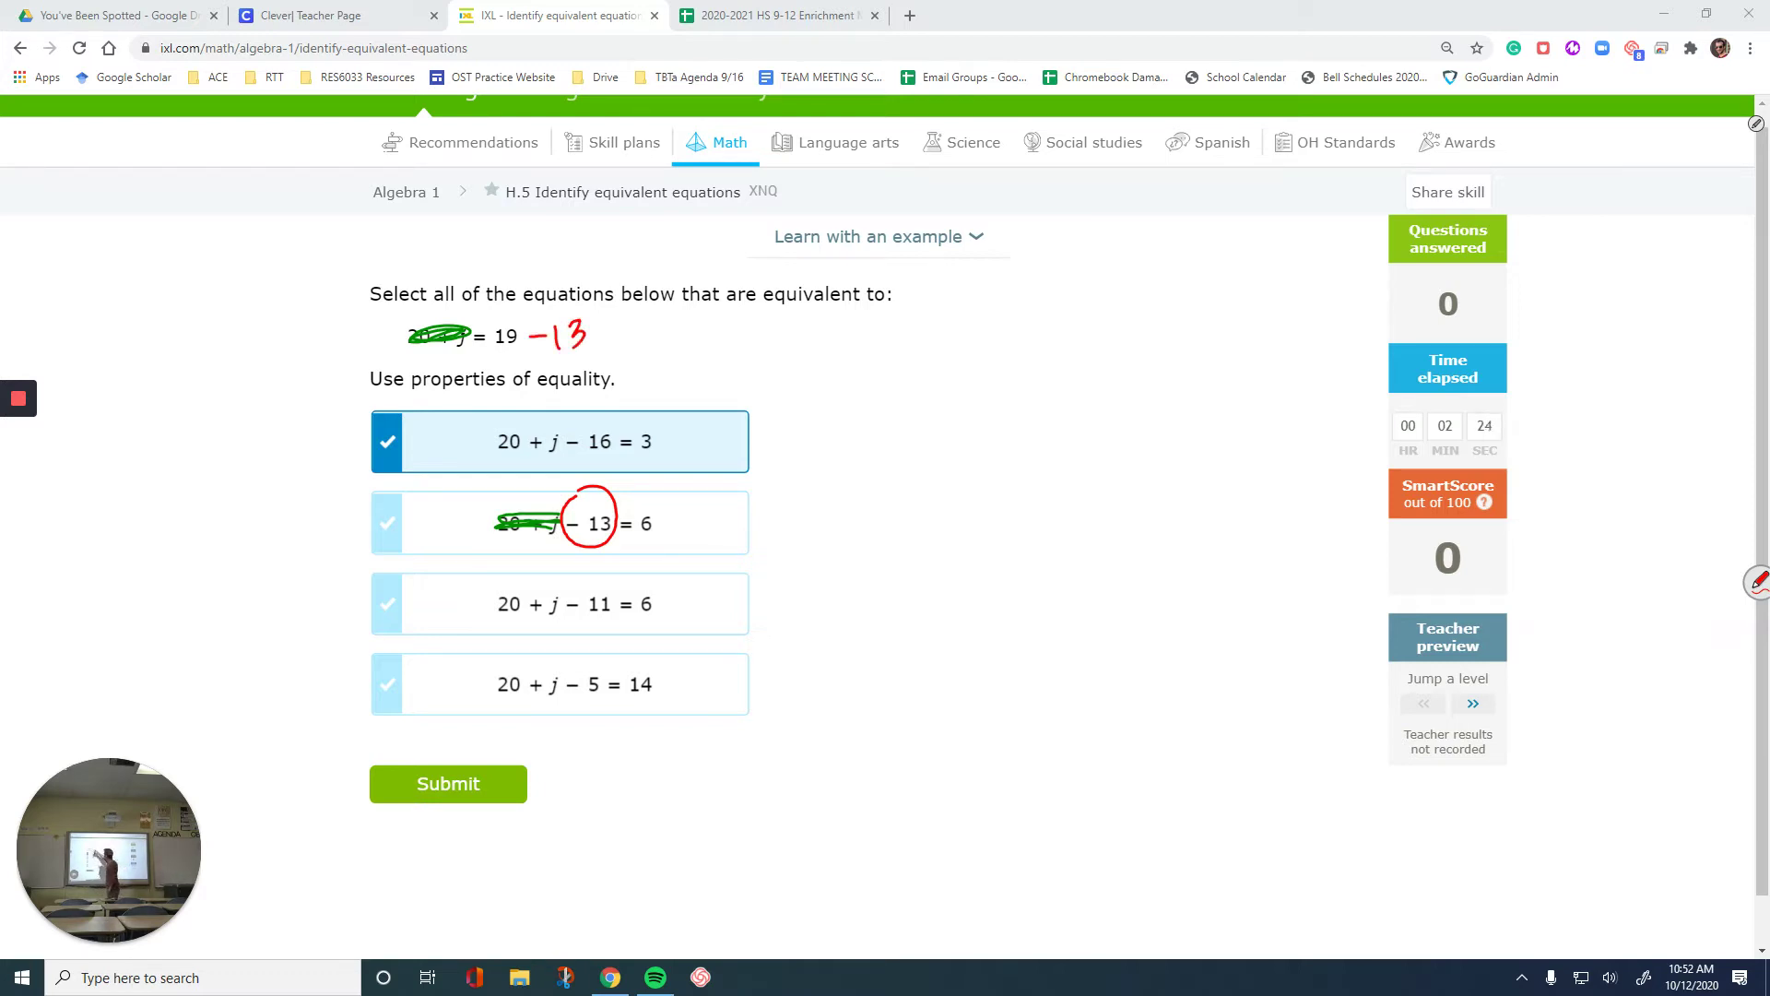
pyautogui.moveTo(660, 517); pyautogui.dragTo(681, 509)
pyautogui.click(388, 523)
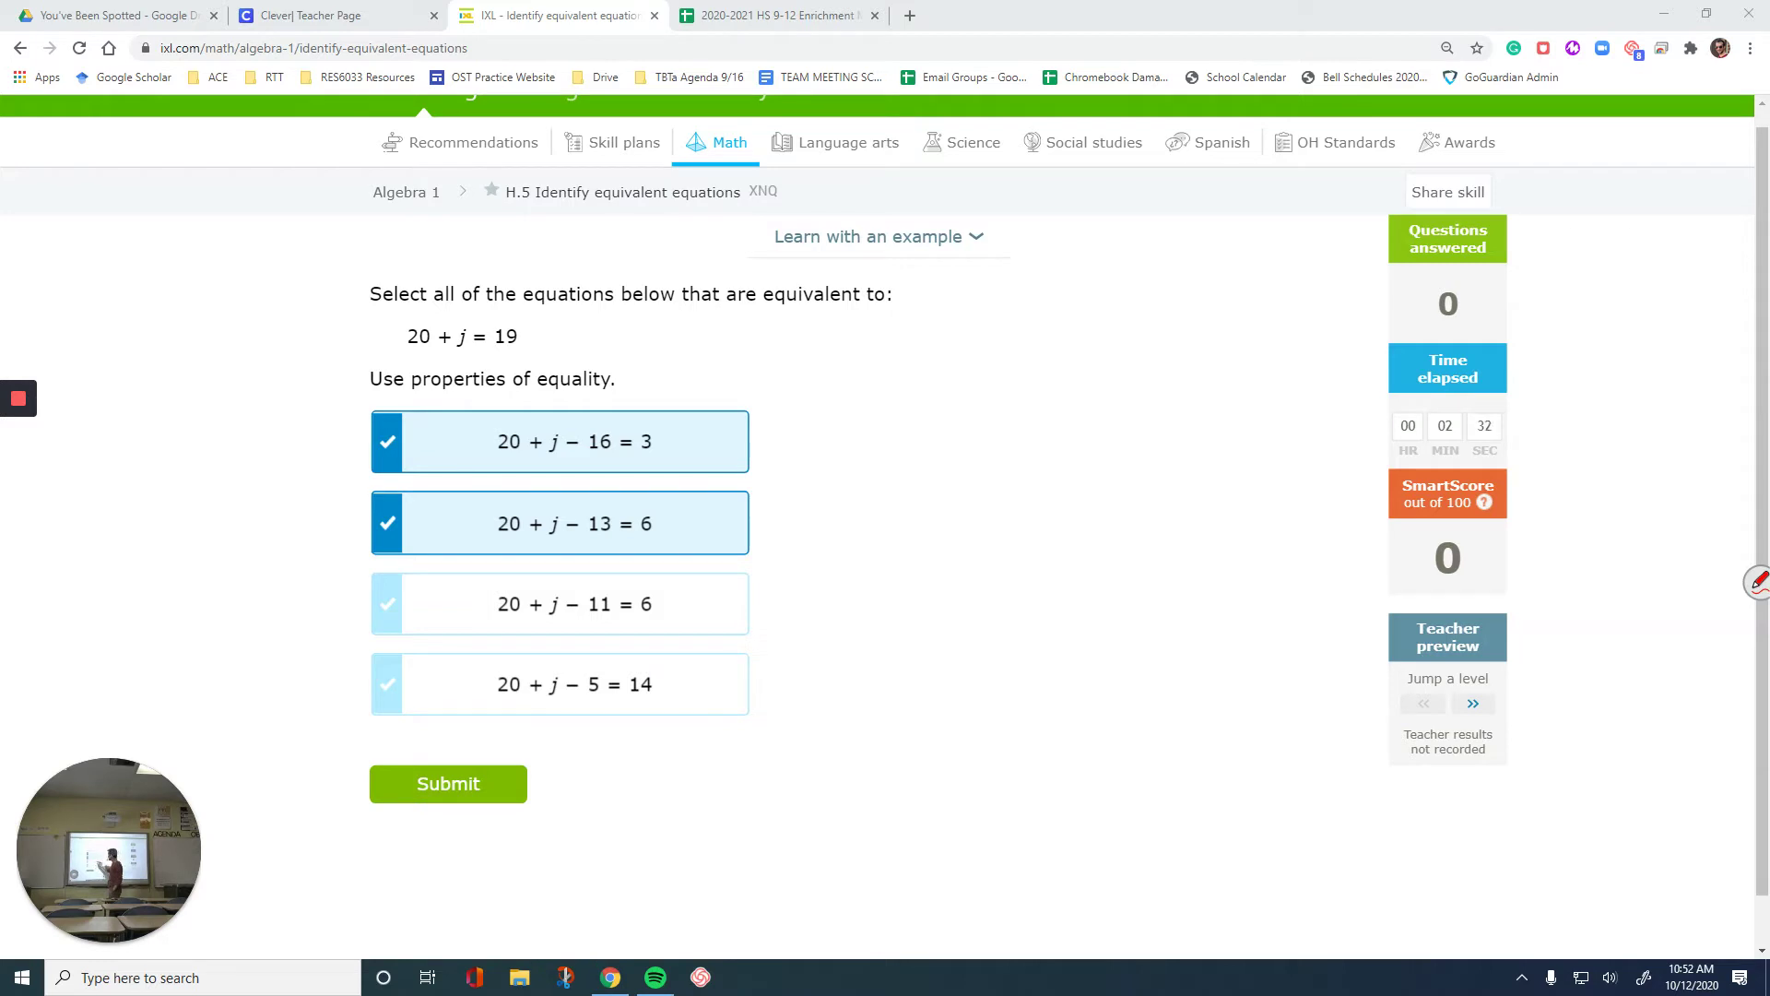
# Test the third option by circling −11, writing −11 after the 19 and crossing out its 6 in red, and erase the ink
pyautogui.moveTo(579, 577)
pyautogui.mouseDown()
pyautogui.moveTo(560, 615)
pyautogui.moveTo(609, 616)
pyautogui.moveTo(569, 573)
pyautogui.mouseUp()
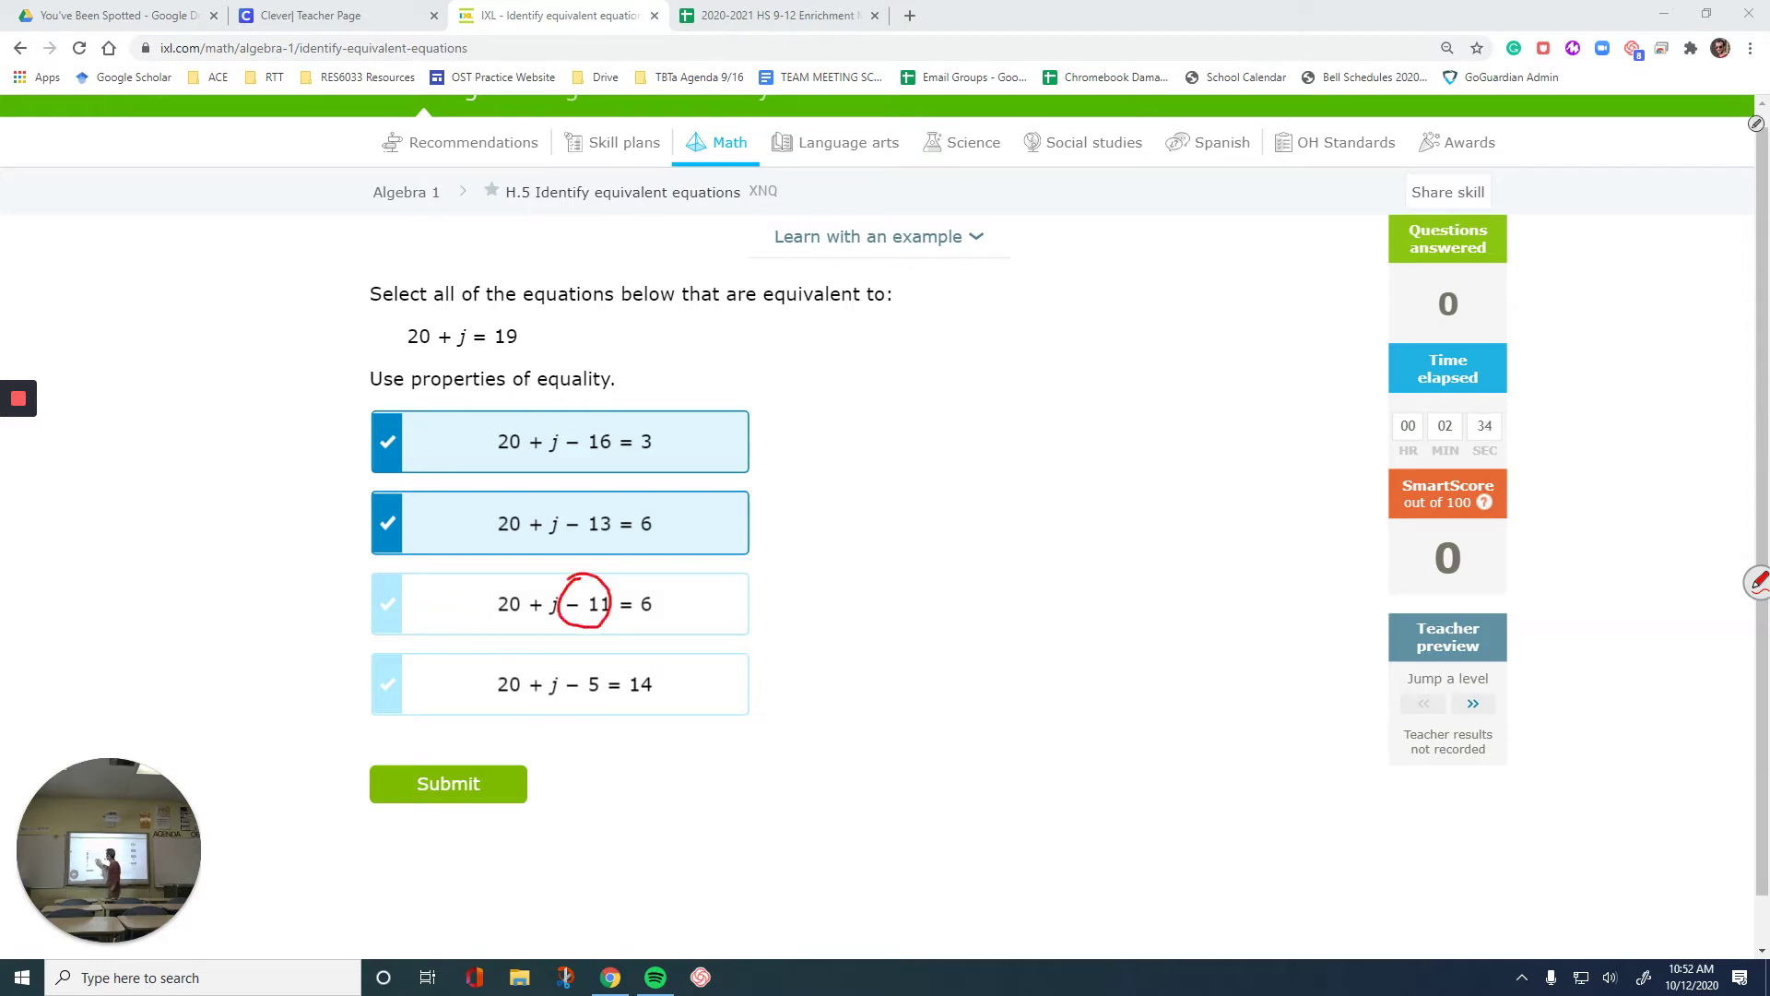
pyautogui.moveTo(529, 336); pyautogui.dragTo(570, 342)
pyautogui.moveTo(641, 588); pyautogui.dragTo(652, 616)
pyautogui.moveTo(660, 590); pyautogui.dragTo(638, 617)
pyautogui.moveTo(652, 606); pyautogui.dragTo(557, 563)
pyautogui.moveTo(604, 362); pyautogui.dragTo(554, 339)
# Circle −5 in red, write −5 after the 19, and mark and select the option 20 + j − 5 = 14
pyautogui.moveTo(584, 658)
pyautogui.mouseDown()
pyautogui.moveTo(570, 665)
pyautogui.moveTo(604, 701)
pyautogui.moveTo(586, 659)
pyautogui.mouseUp()
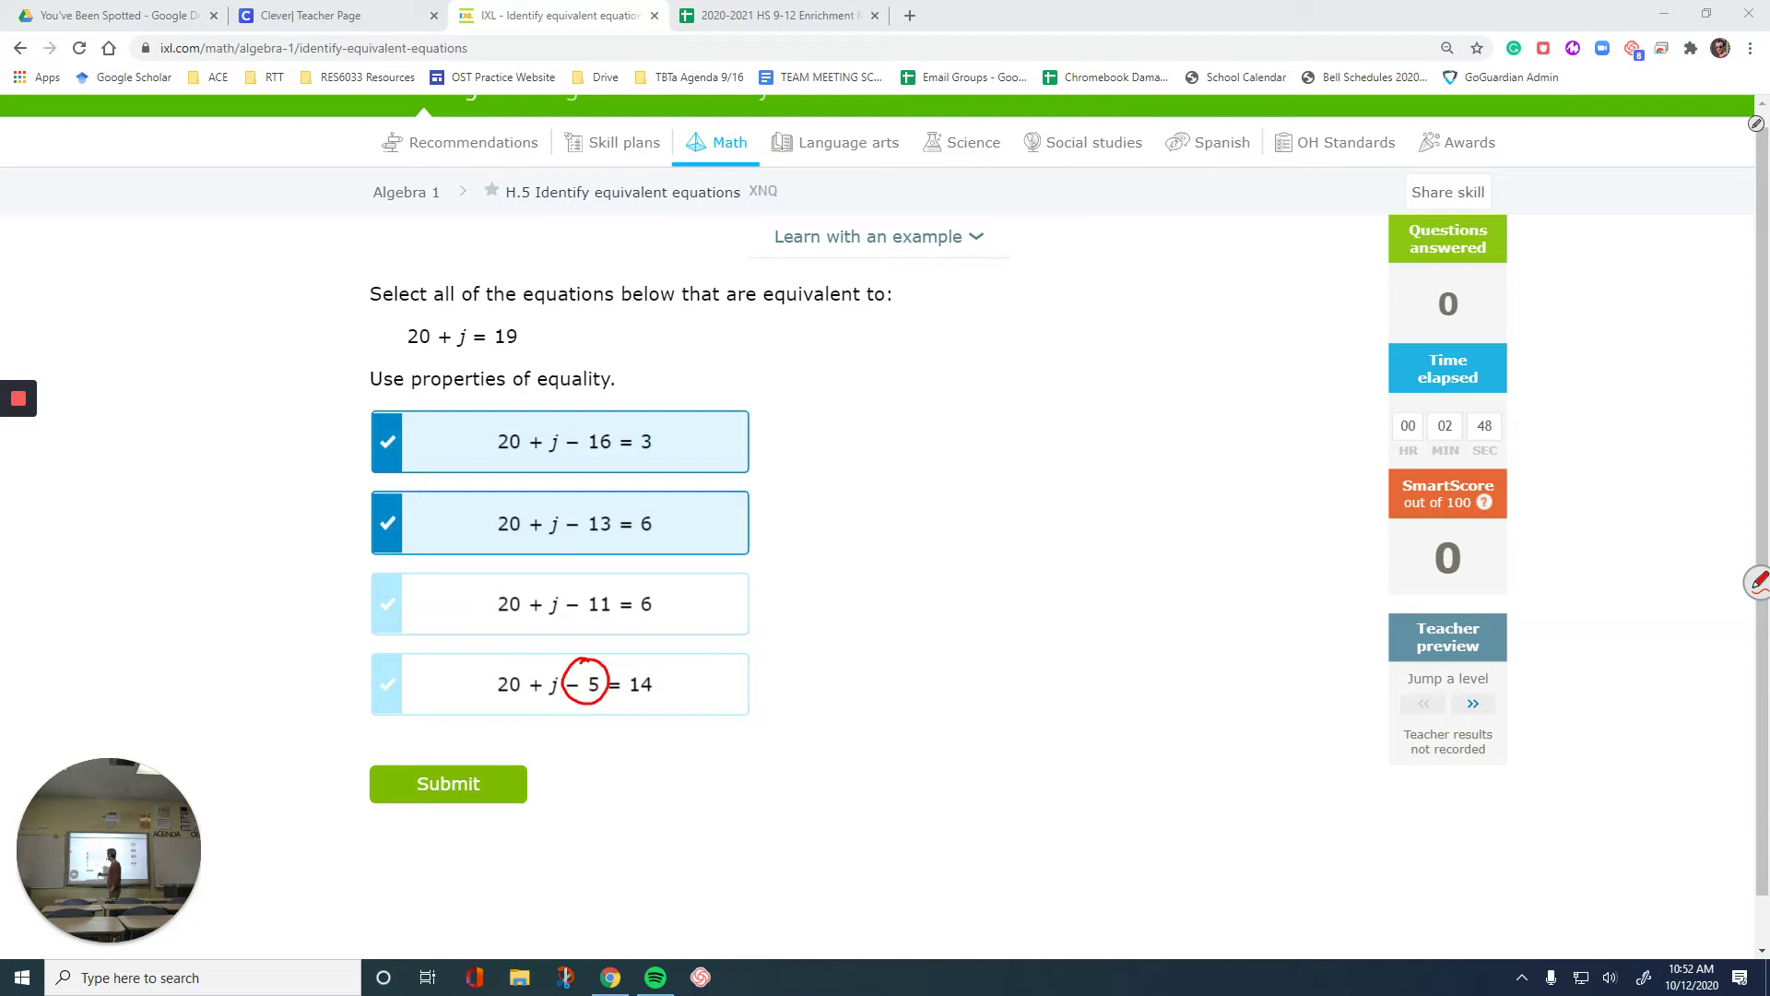
pyautogui.moveTo(553, 328); pyautogui.dragTo(553, 345)
pyautogui.moveTo(563, 328)
pyautogui.mouseDown()
pyautogui.moveTo(603, 329)
pyautogui.moveTo(557, 339)
pyautogui.moveTo(559, 361)
pyautogui.mouseUp()
pyautogui.moveTo(657, 673); pyautogui.dragTo(687, 662)
pyautogui.click(560, 684)
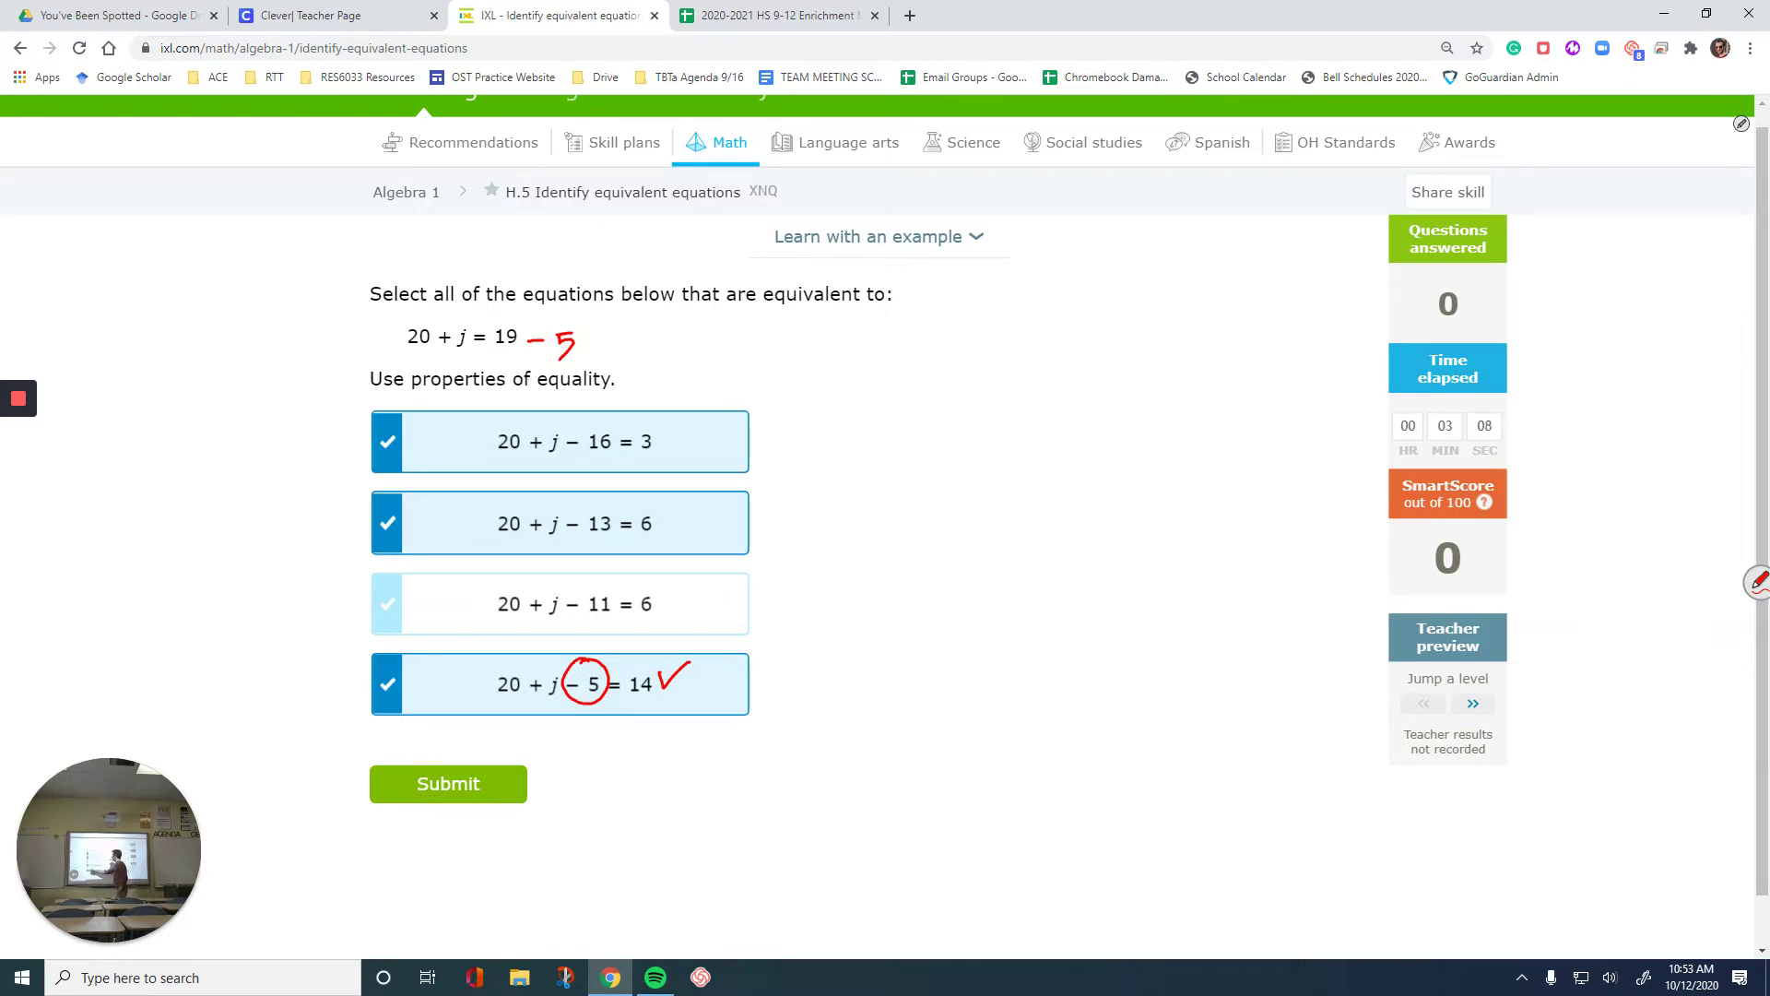
# Submit the selected answers and clear all ink from the screen
pyautogui.click(448, 782)
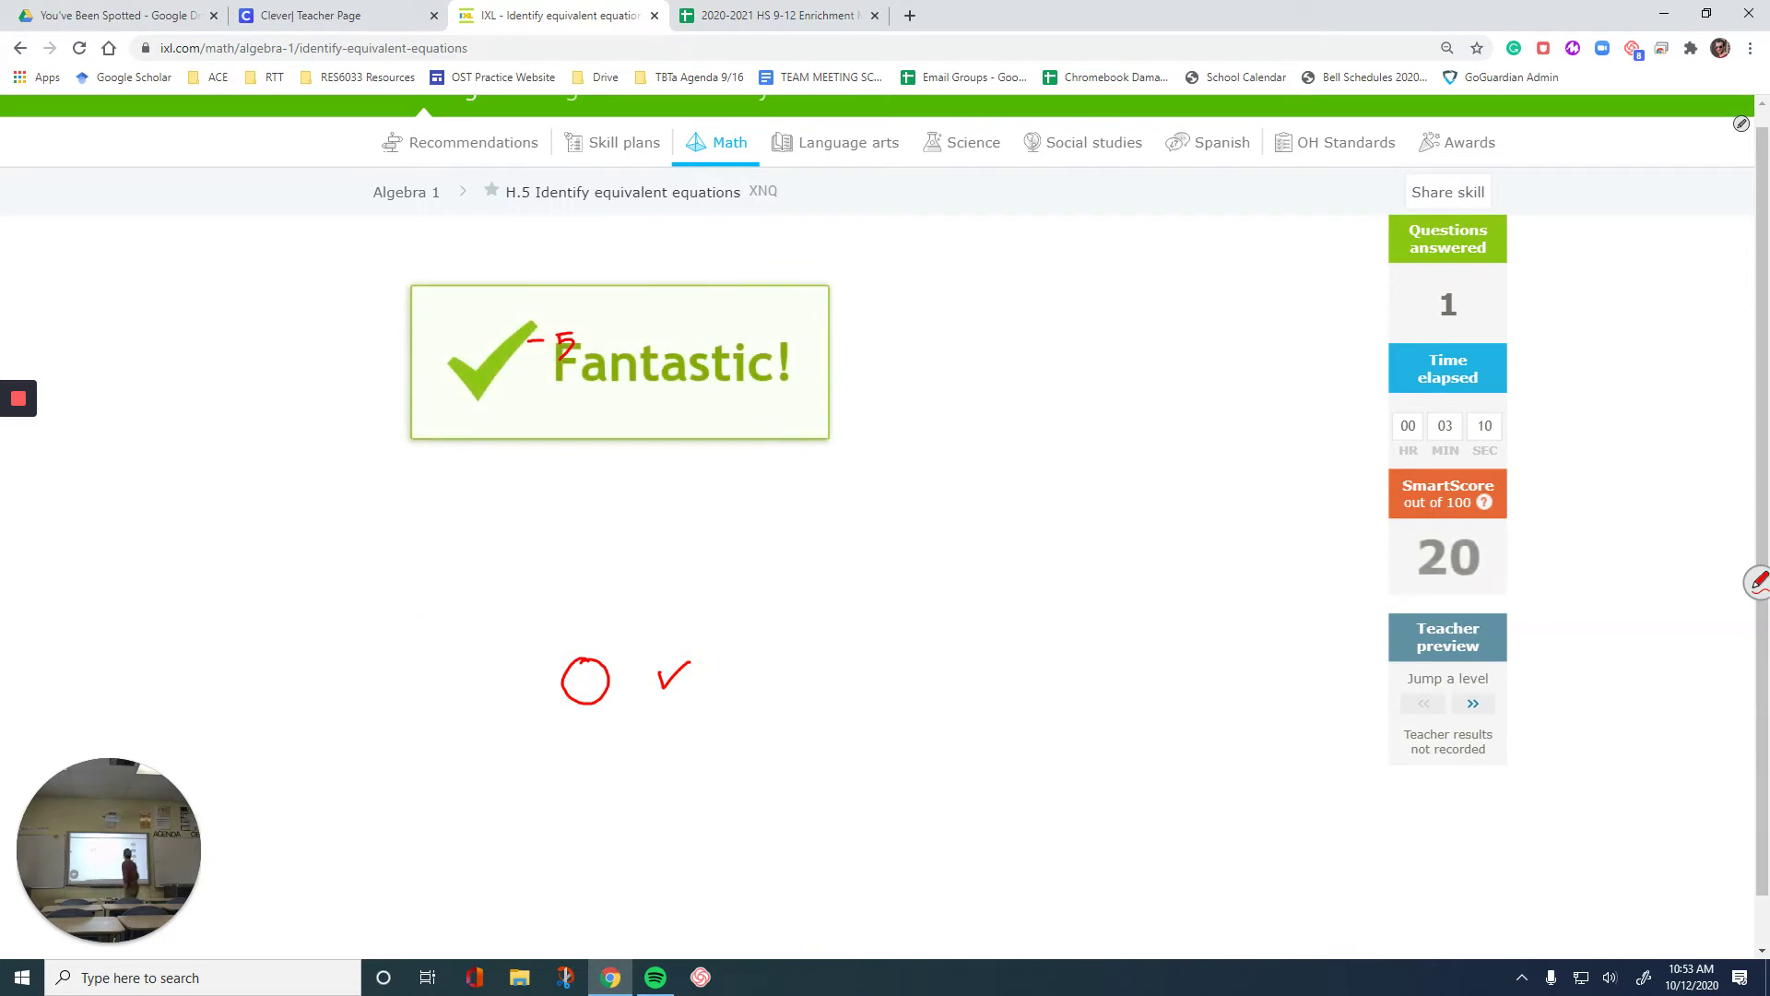
pyautogui.click(1742, 124)
pyautogui.click(1694, 151)
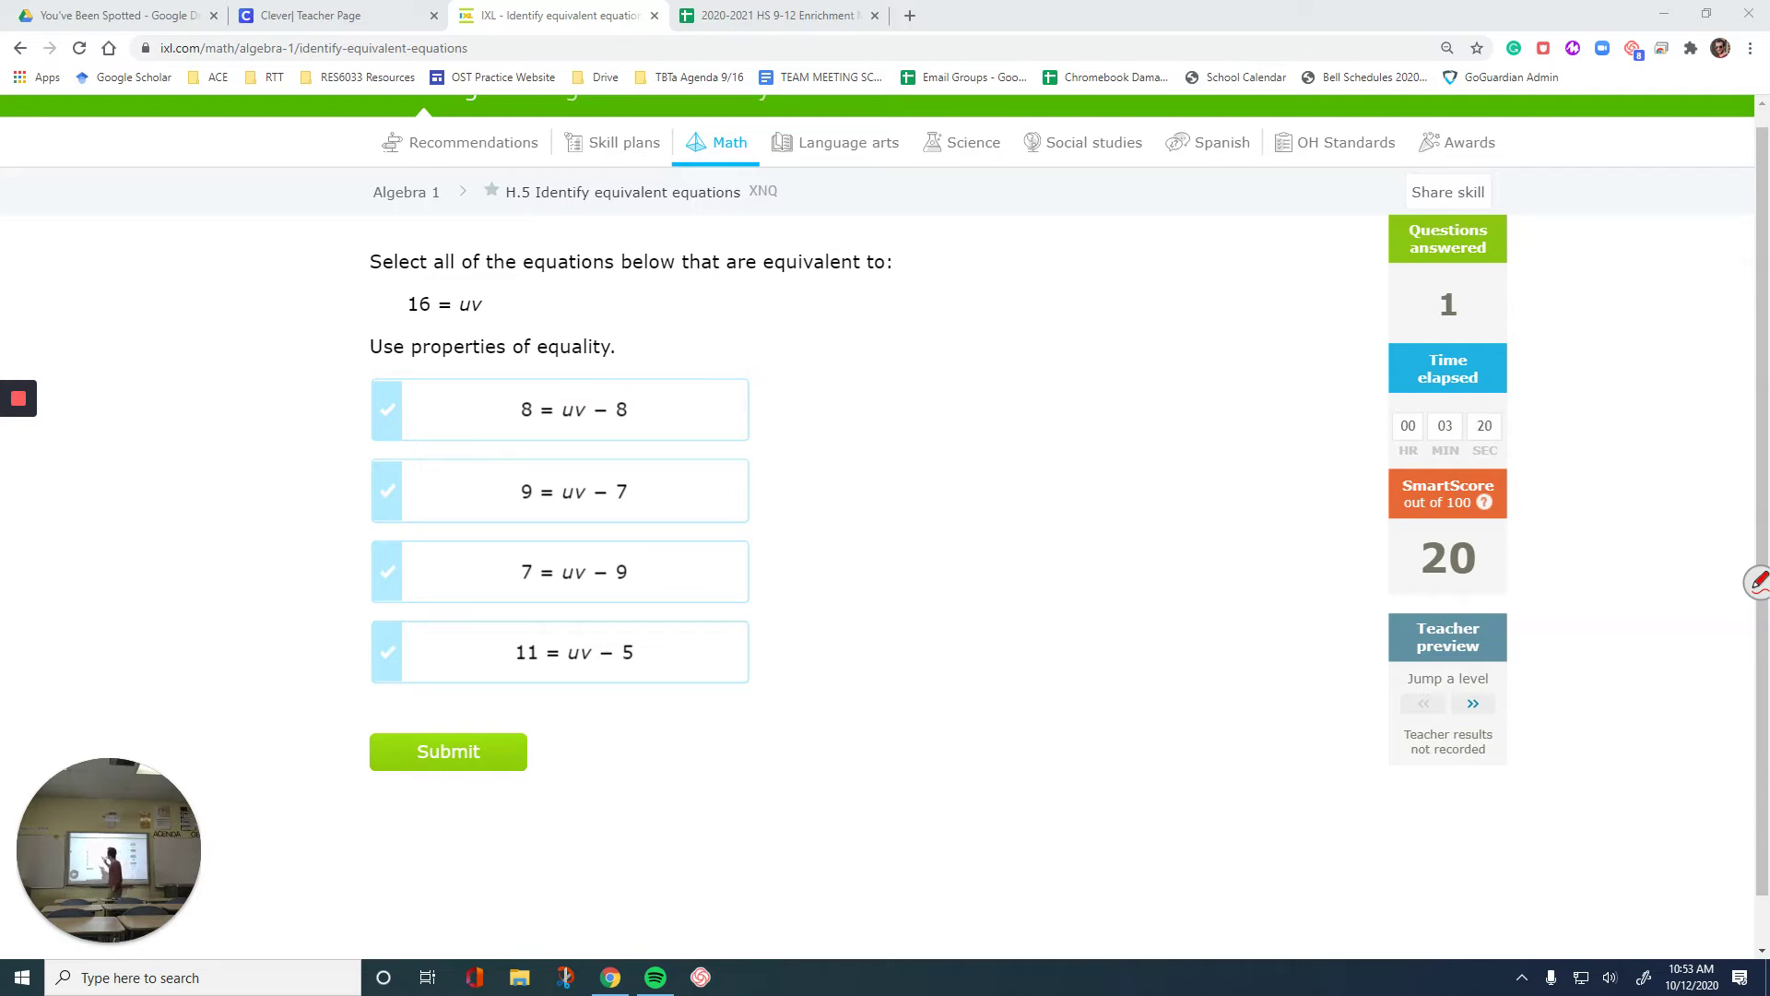
# Circle uv in red in the given equation, and scribble over uv there and in all four answer options
pyautogui.moveTo(465, 288)
pyautogui.mouseDown()
pyautogui.moveTo(454, 310)
pyautogui.moveTo(462, 286)
pyautogui.mouseUp()
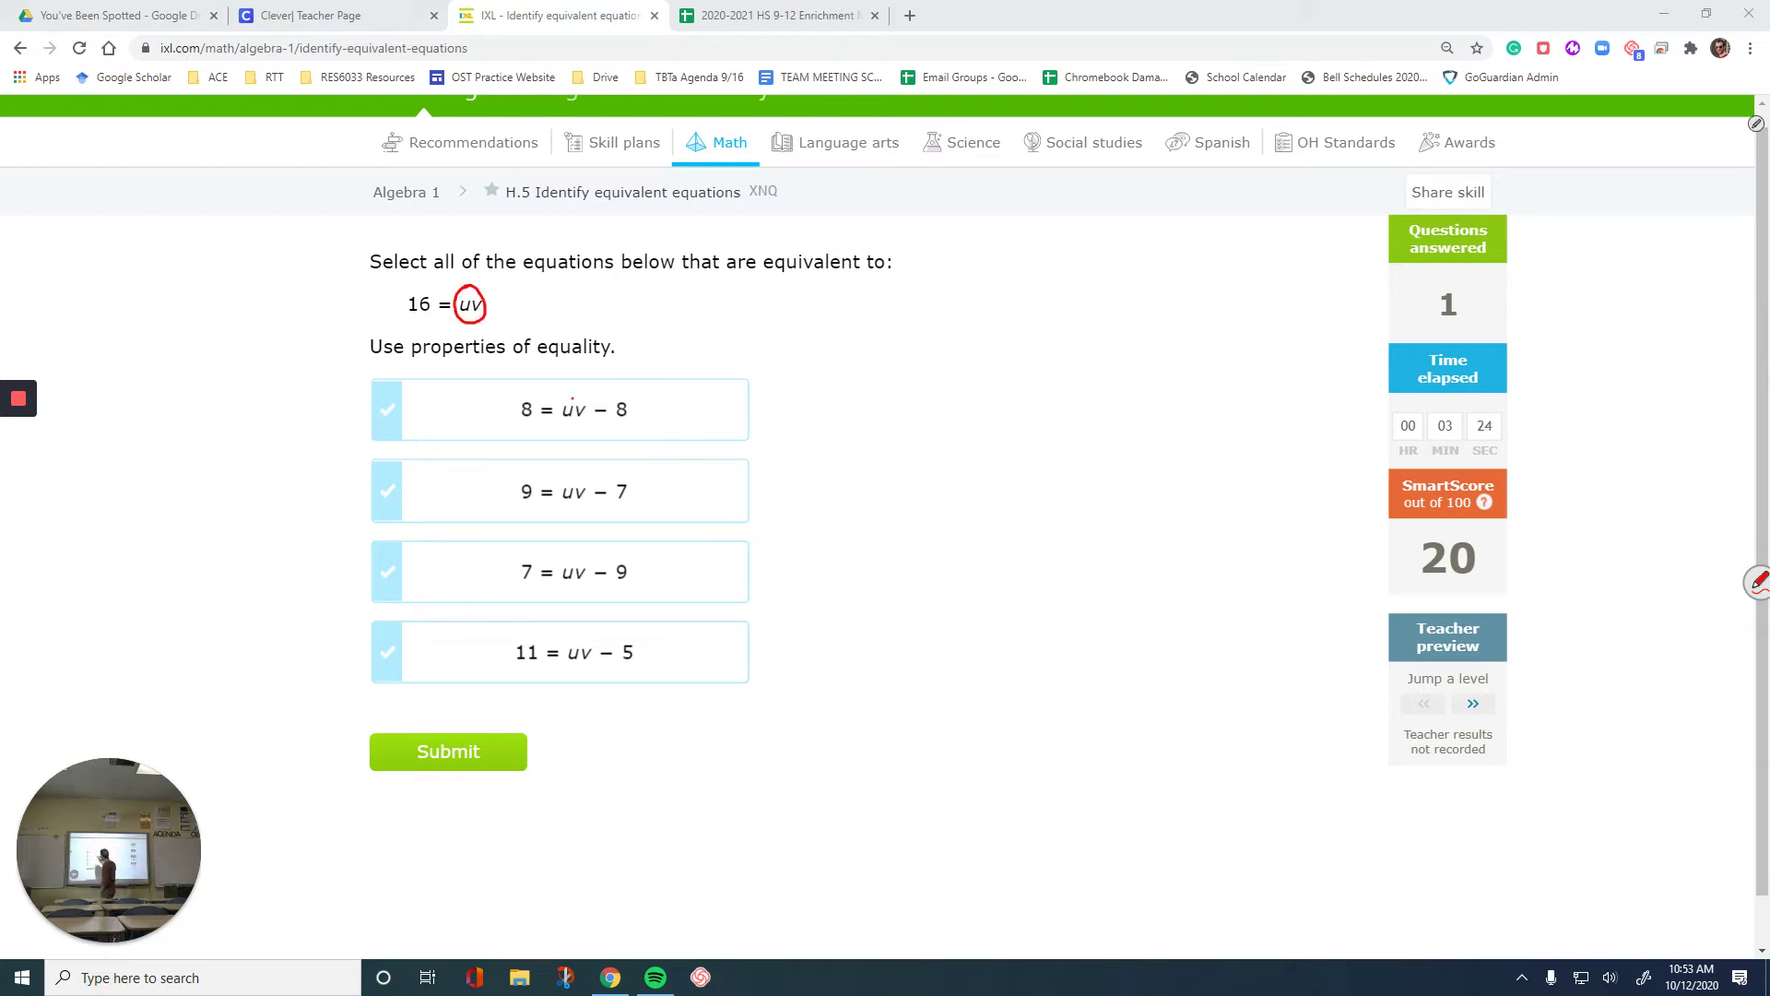
pyautogui.moveTo(573, 399)
pyautogui.mouseDown()
pyautogui.moveTo(558, 414)
pyautogui.moveTo(583, 406)
pyautogui.mouseUp()
pyautogui.moveTo(585, 483); pyautogui.dragTo(566, 499)
pyautogui.moveTo(587, 558)
pyautogui.mouseDown()
pyautogui.moveTo(567, 573)
pyautogui.moveTo(585, 579)
pyautogui.mouseUp()
pyautogui.moveTo(588, 643); pyautogui.dragTo(579, 660)
pyautogui.moveTo(474, 298)
pyautogui.mouseDown()
pyautogui.moveTo(461, 312)
pyautogui.moveTo(479, 316)
pyautogui.mouseUp()
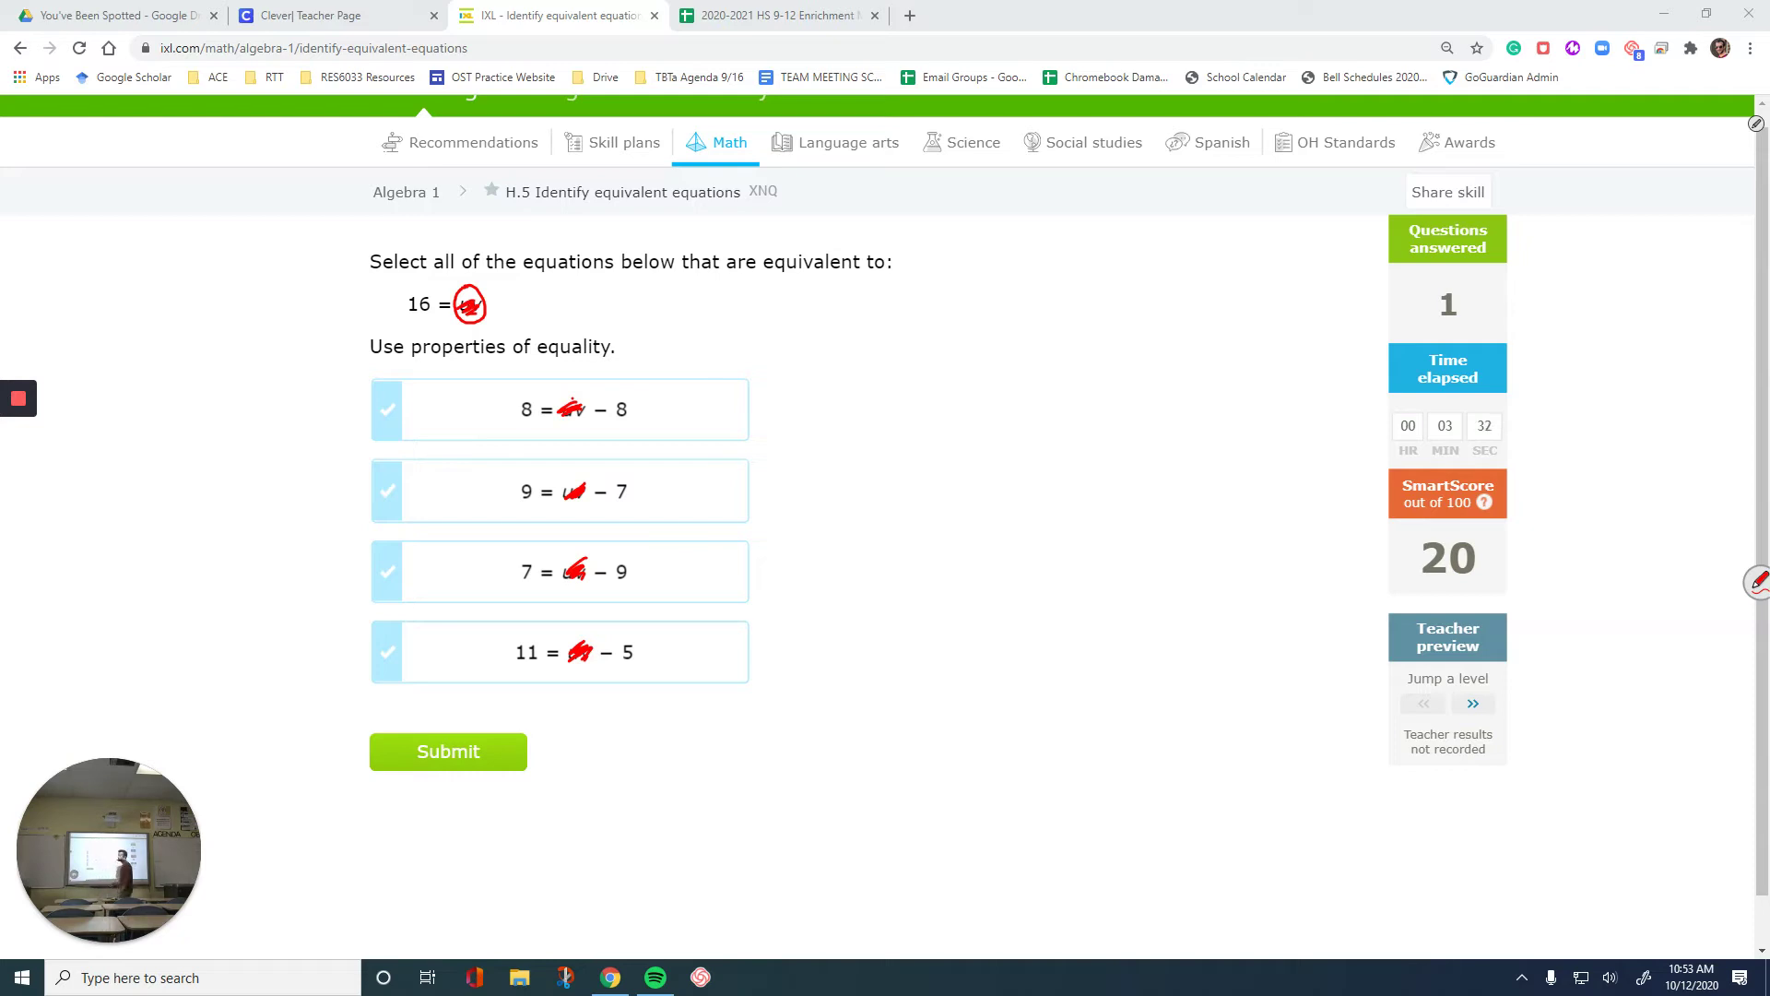
# Handwrite the subtraction 16 − 8 = 8 under the given equation and select the option 8 = uv − 8
pyautogui.moveTo(399, 325); pyautogui.dragTo(416, 325)
pyautogui.moveTo(434, 317); pyautogui.dragTo(441, 344)
pyautogui.moveTo(428, 356); pyautogui.dragTo(423, 373)
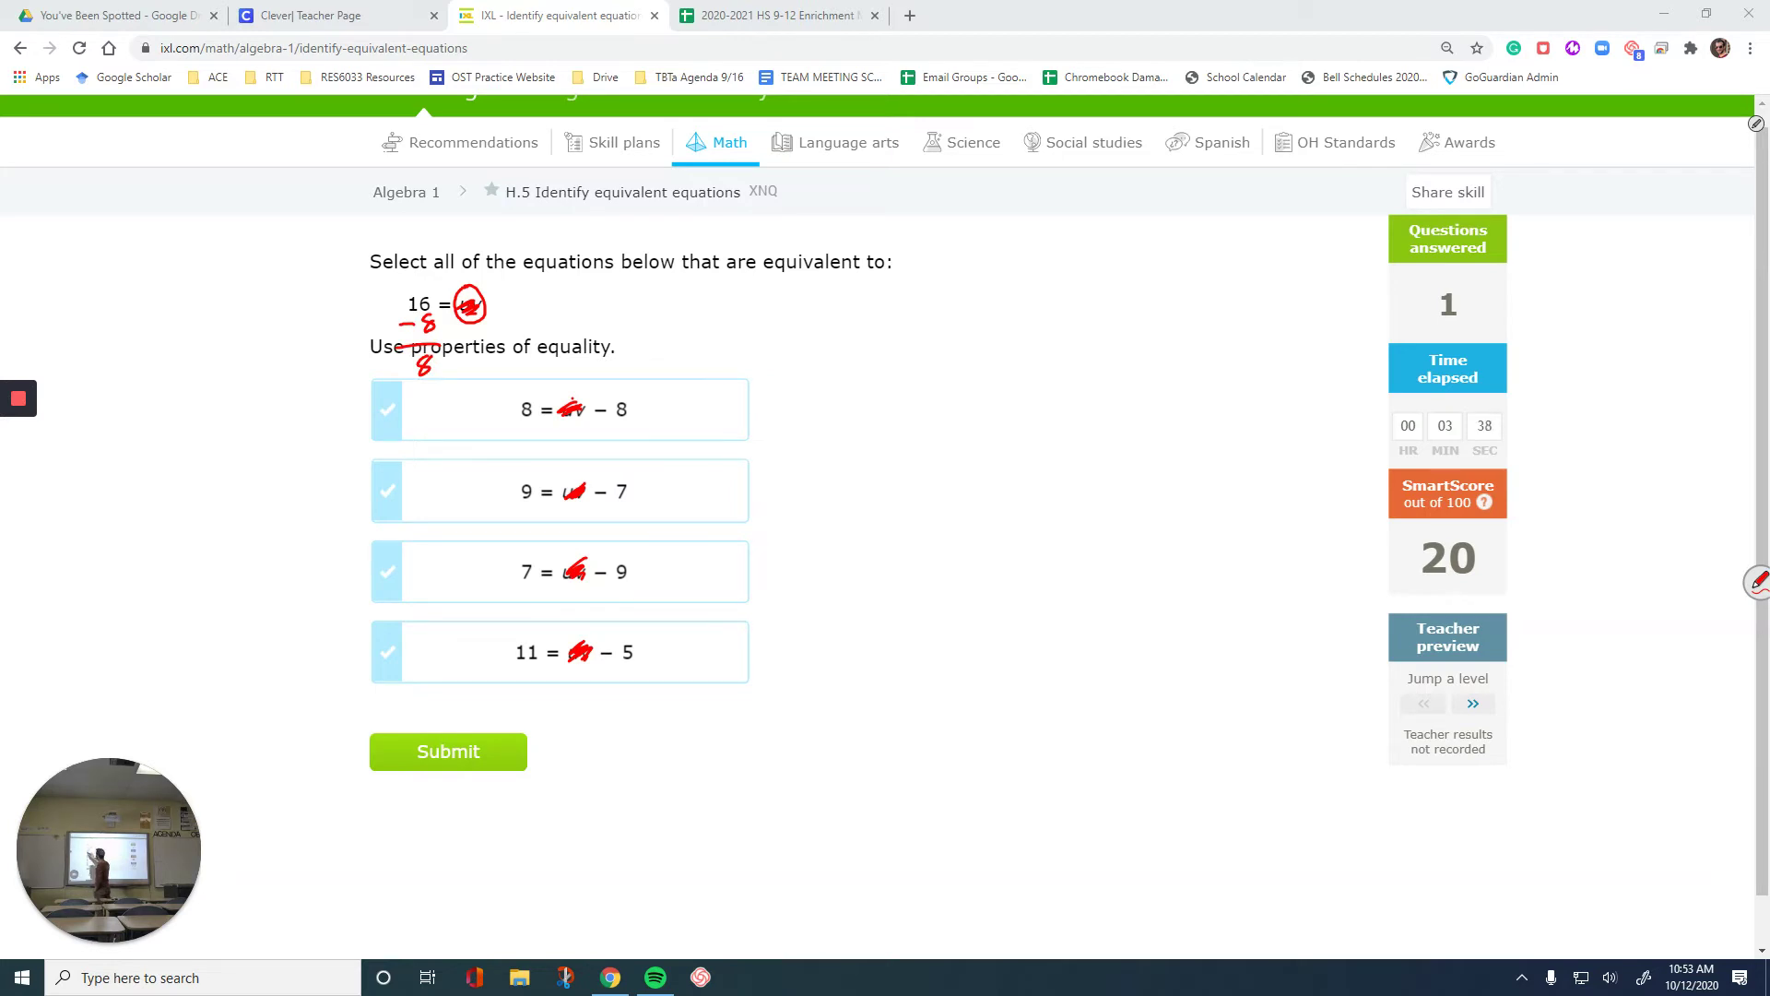
pyautogui.click(387, 410)
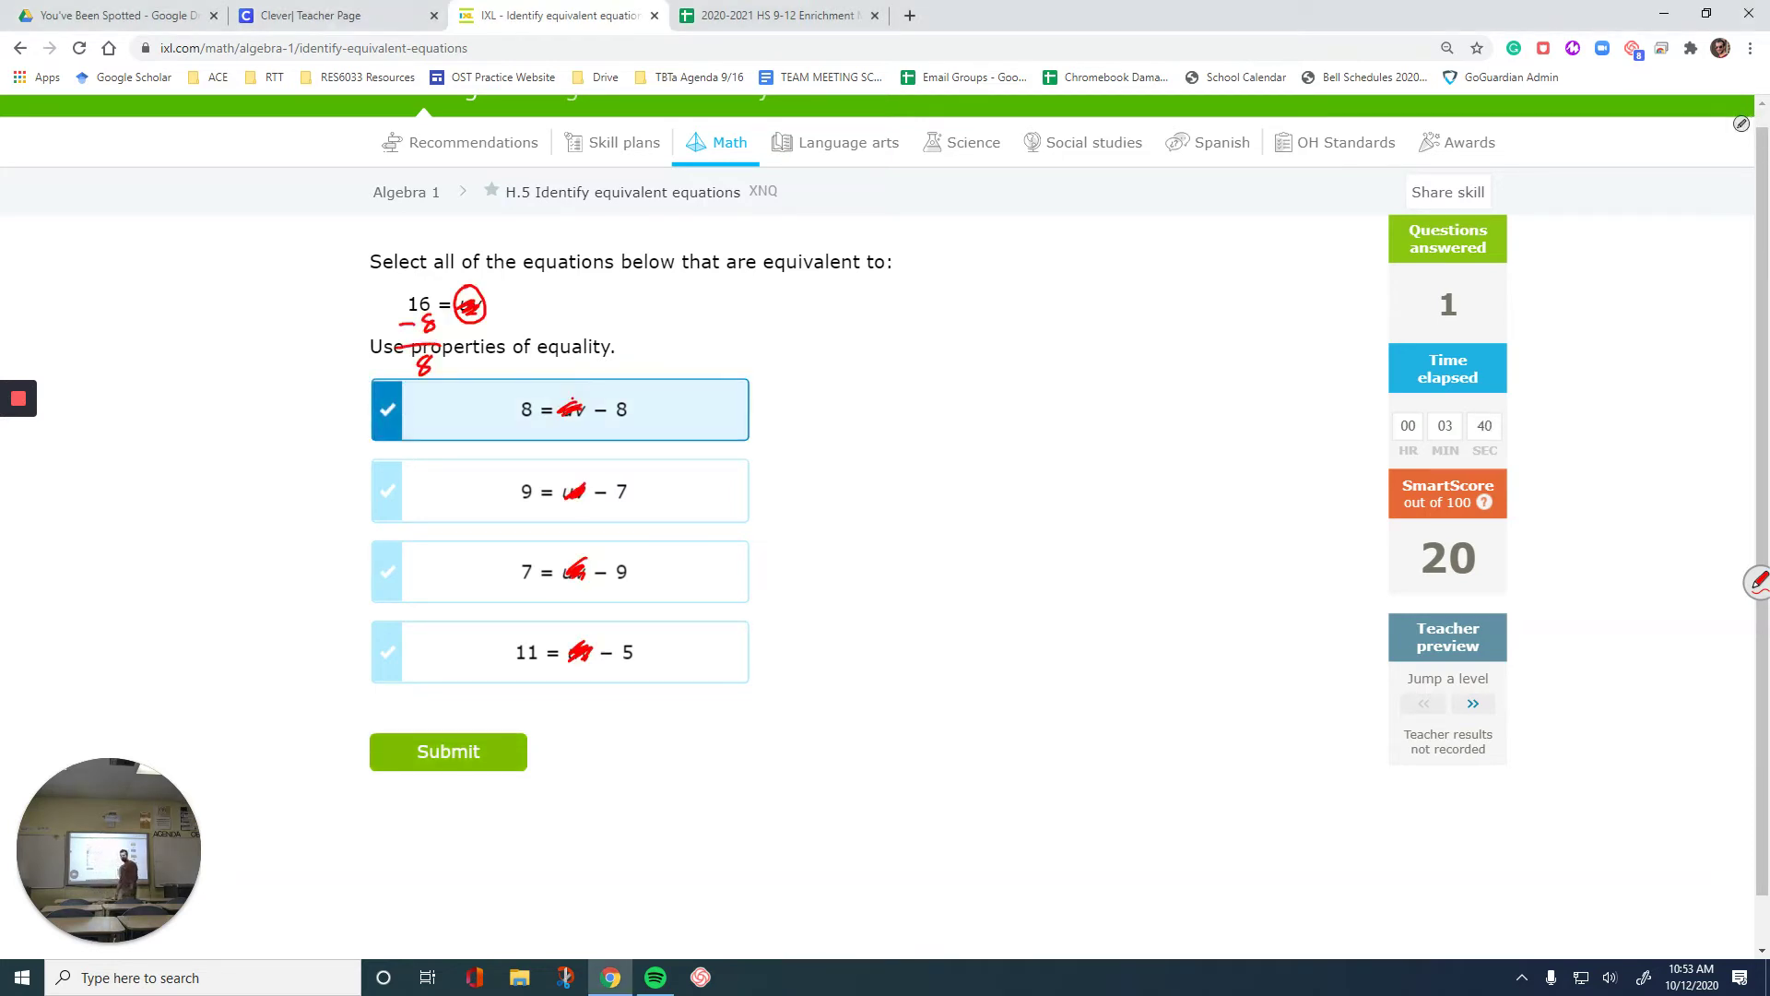
# Replace the handwritten subtraction with 16 − 7 = 9 and select the option 9 = uv − 7
pyautogui.moveTo(431, 347); pyautogui.dragTo(449, 301)
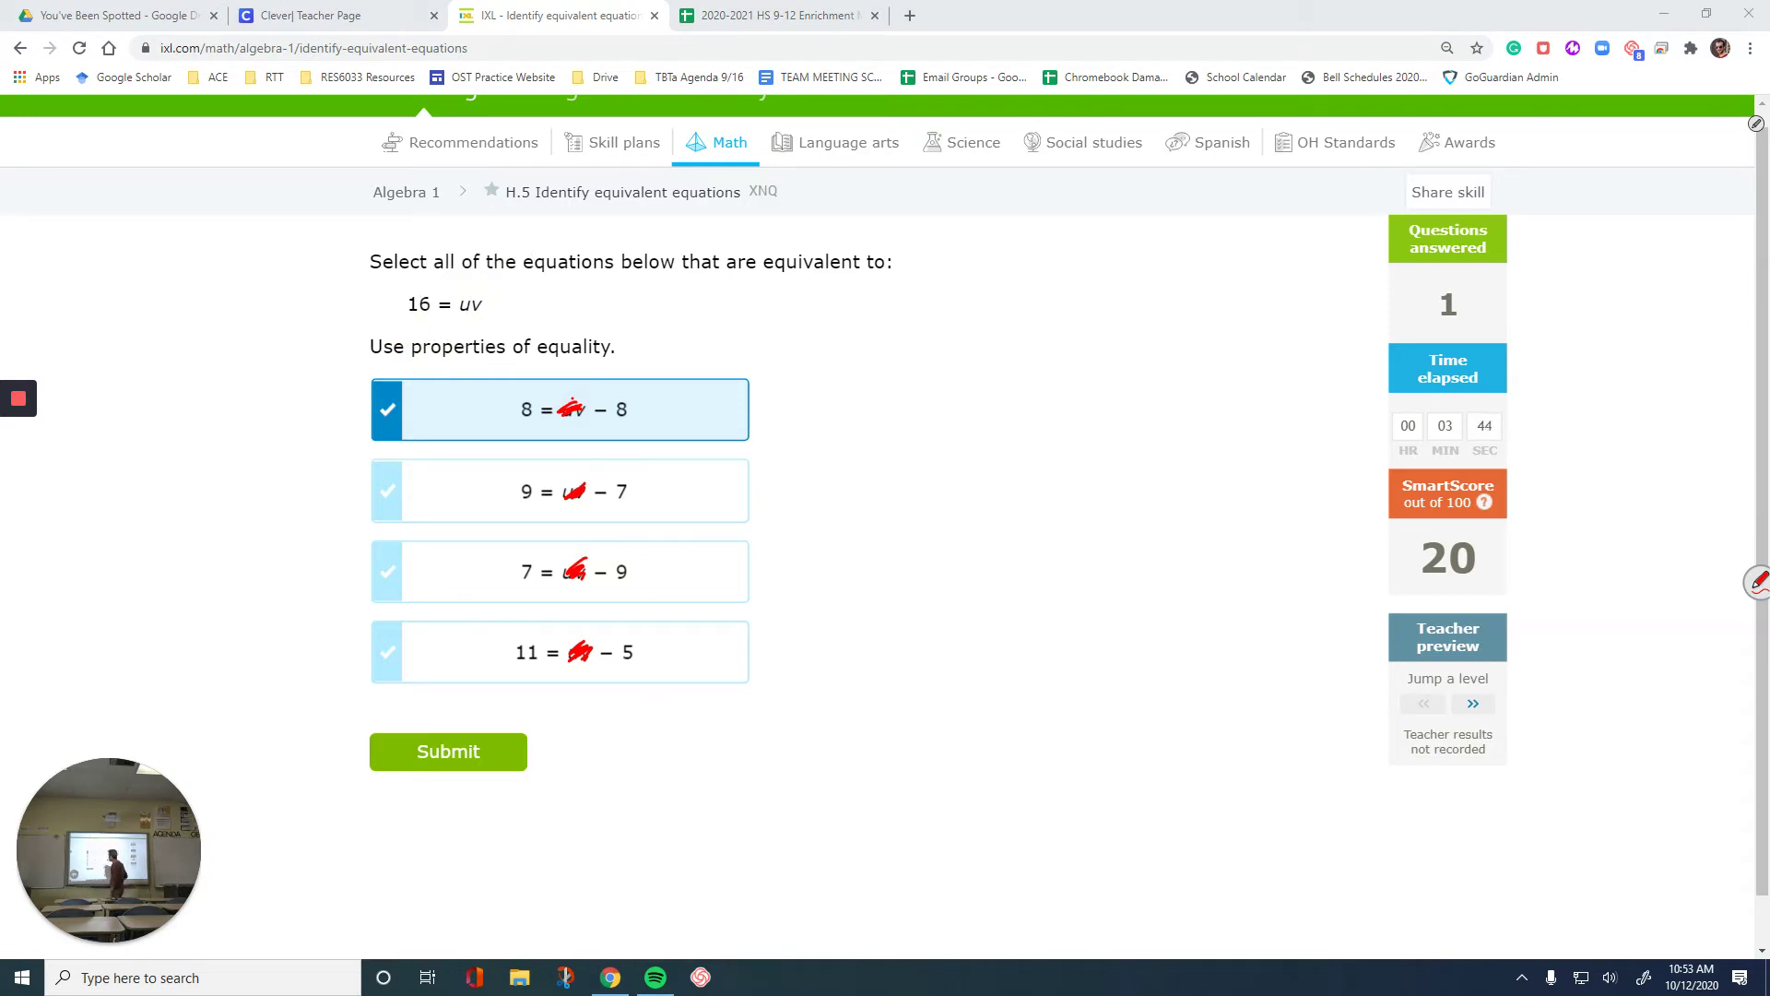
pyautogui.moveTo(427, 313)
pyautogui.mouseDown()
pyautogui.moveTo(468, 330)
pyautogui.moveTo(441, 373)
pyautogui.mouseUp()
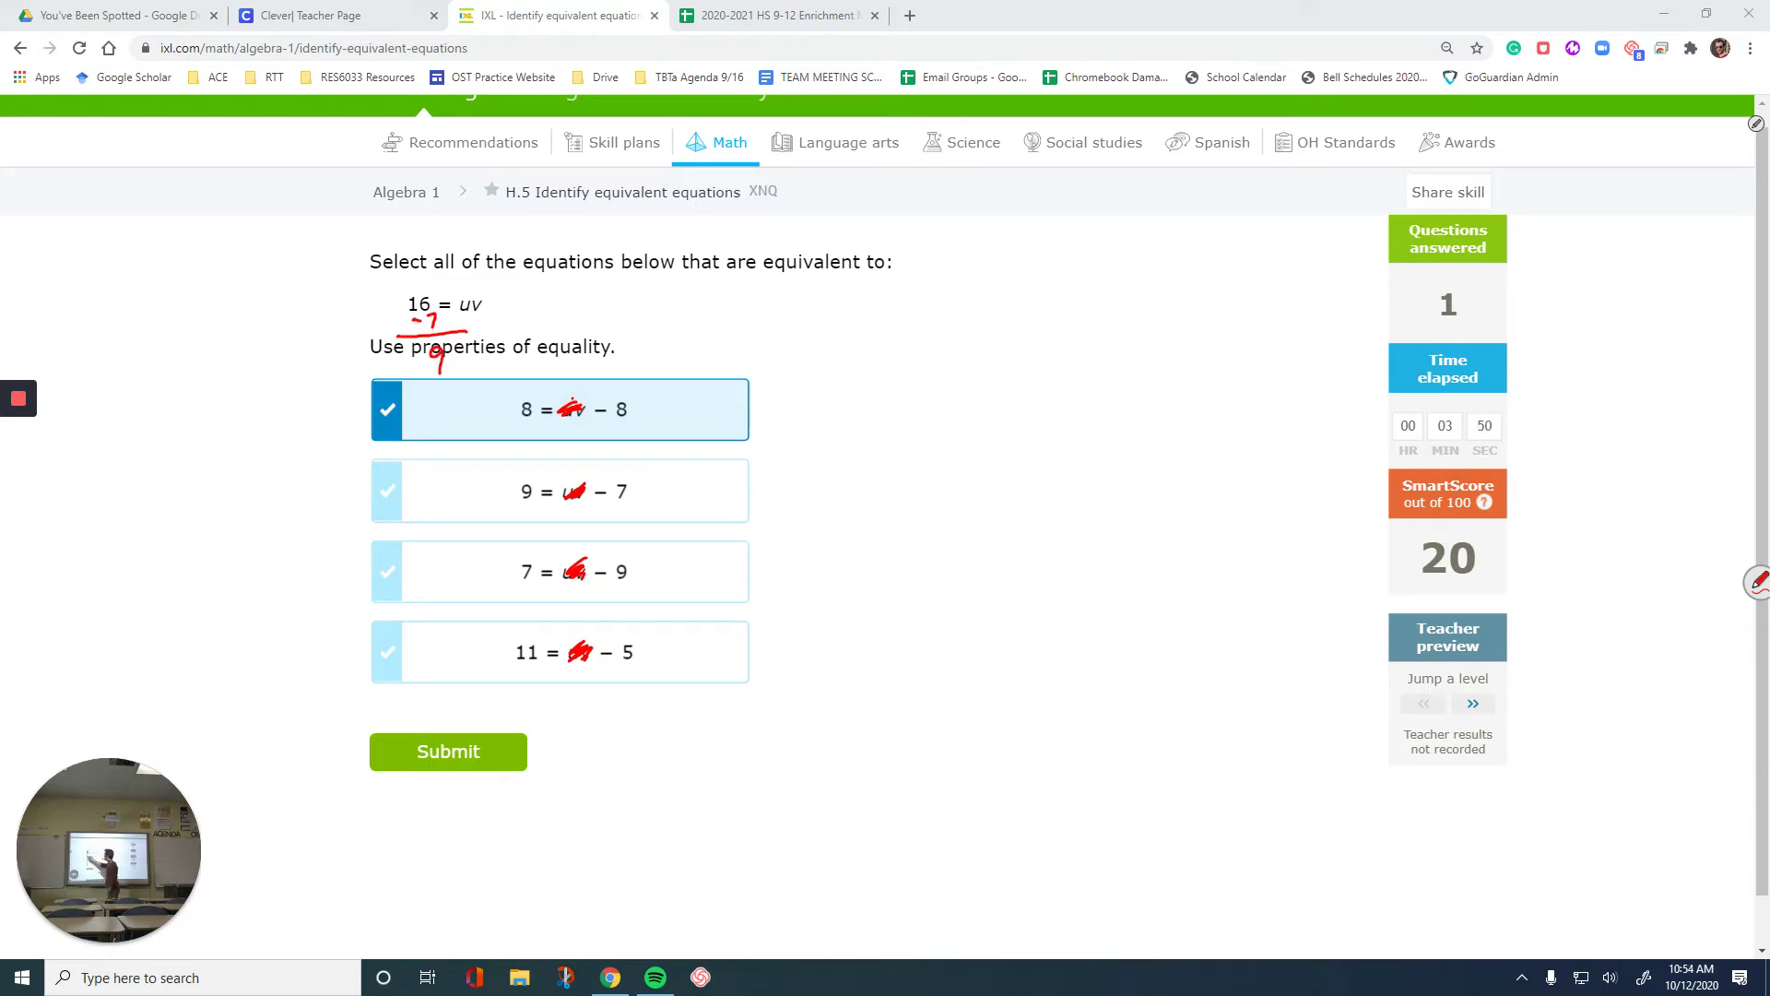
pyautogui.click(559, 491)
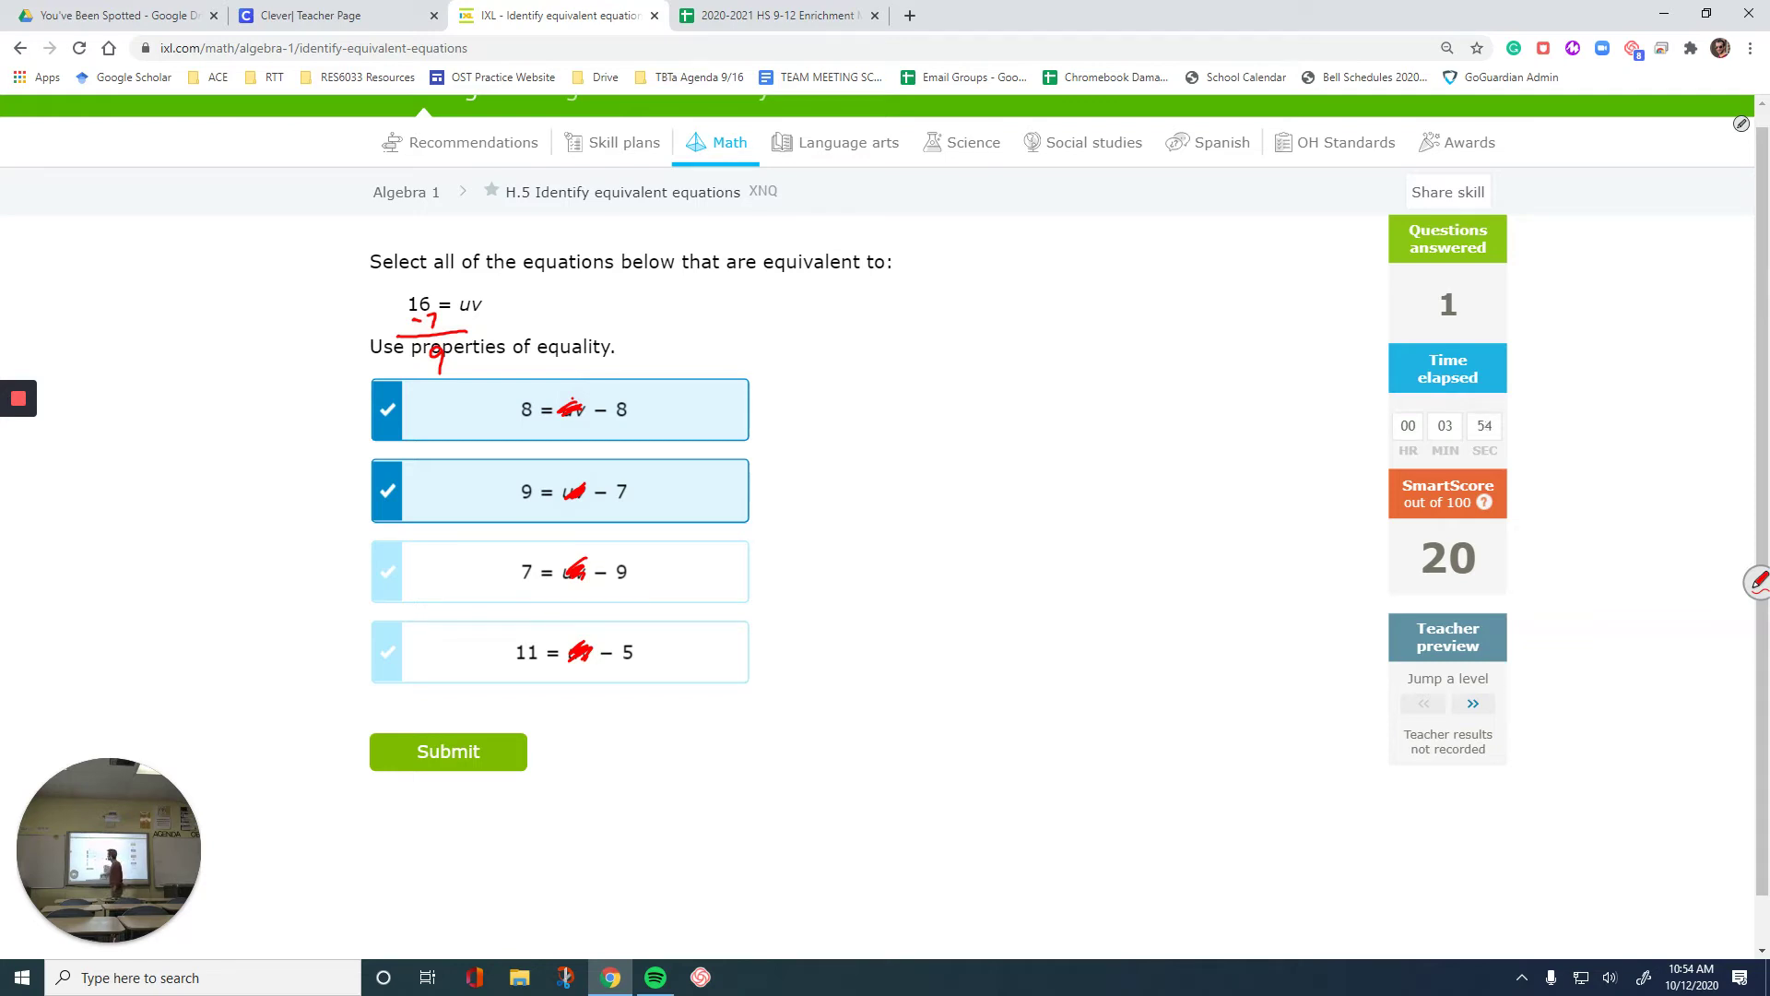
# Replace the handwritten work with −9 on both sides, giving 7 on the left, and select the option 7 = uv − 9
pyautogui.moveTo(459, 315); pyautogui.dragTo(471, 302)
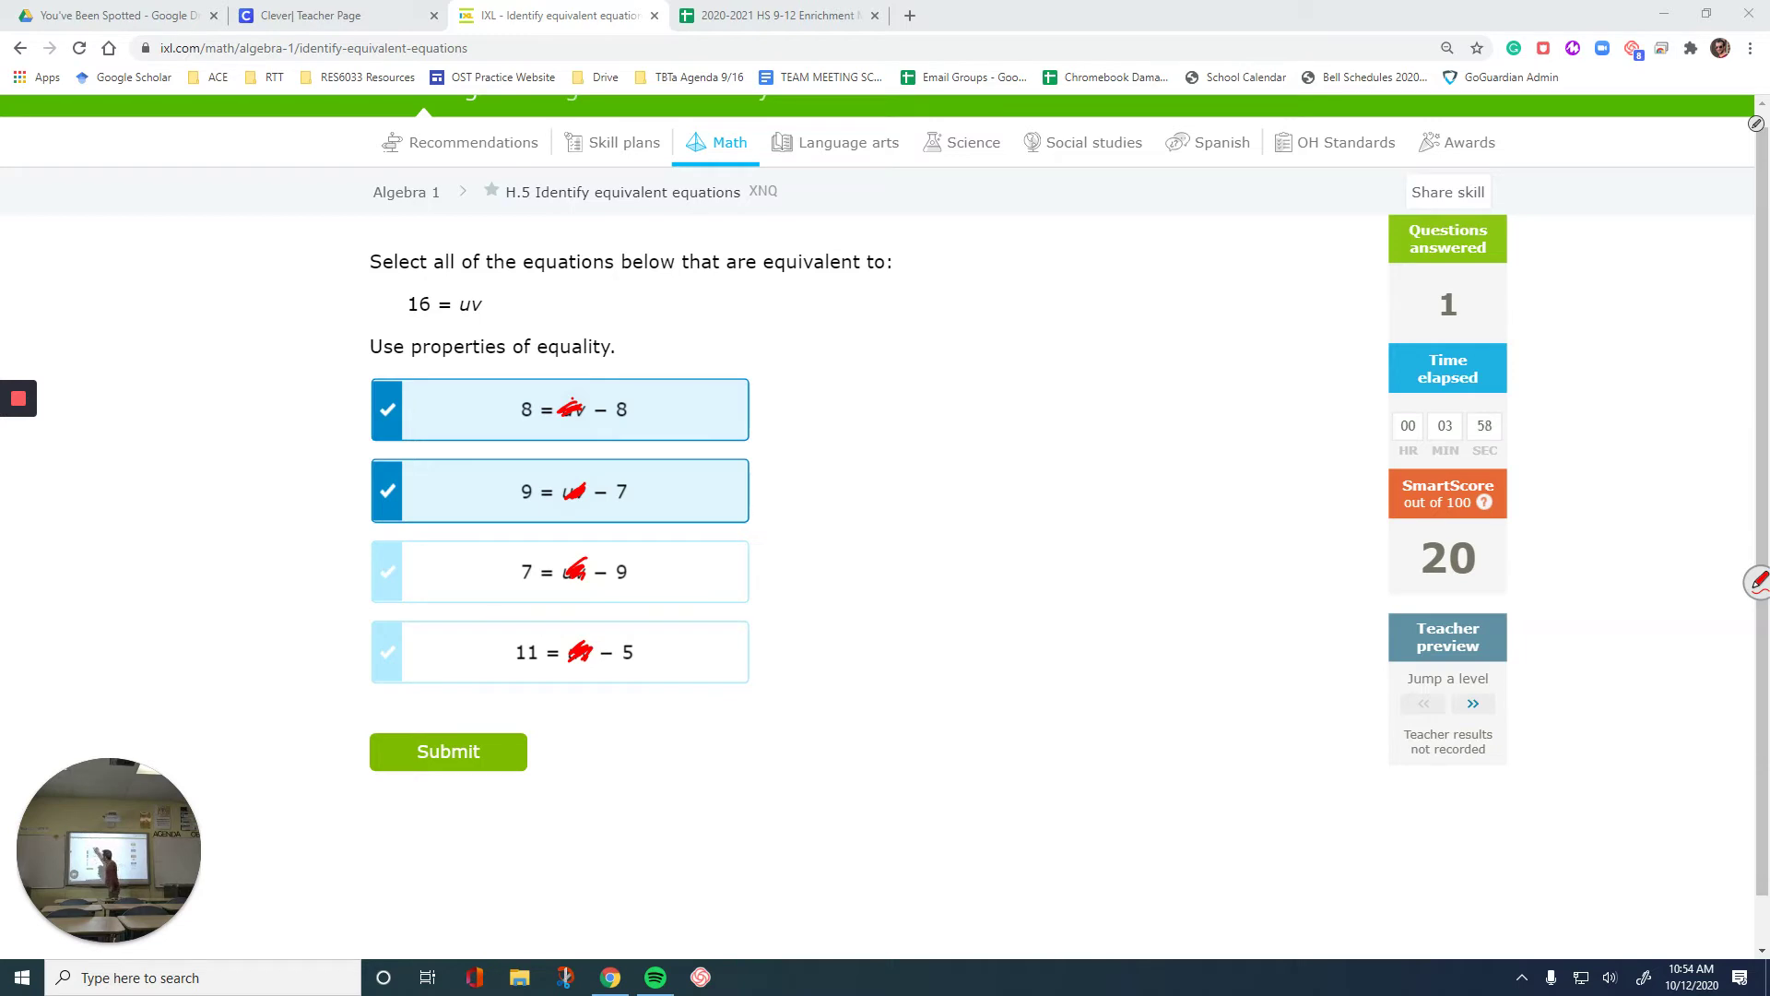
pyautogui.moveTo(513, 293); pyautogui.dragTo(519, 314)
pyautogui.moveTo(425, 315); pyautogui.dragTo(437, 369)
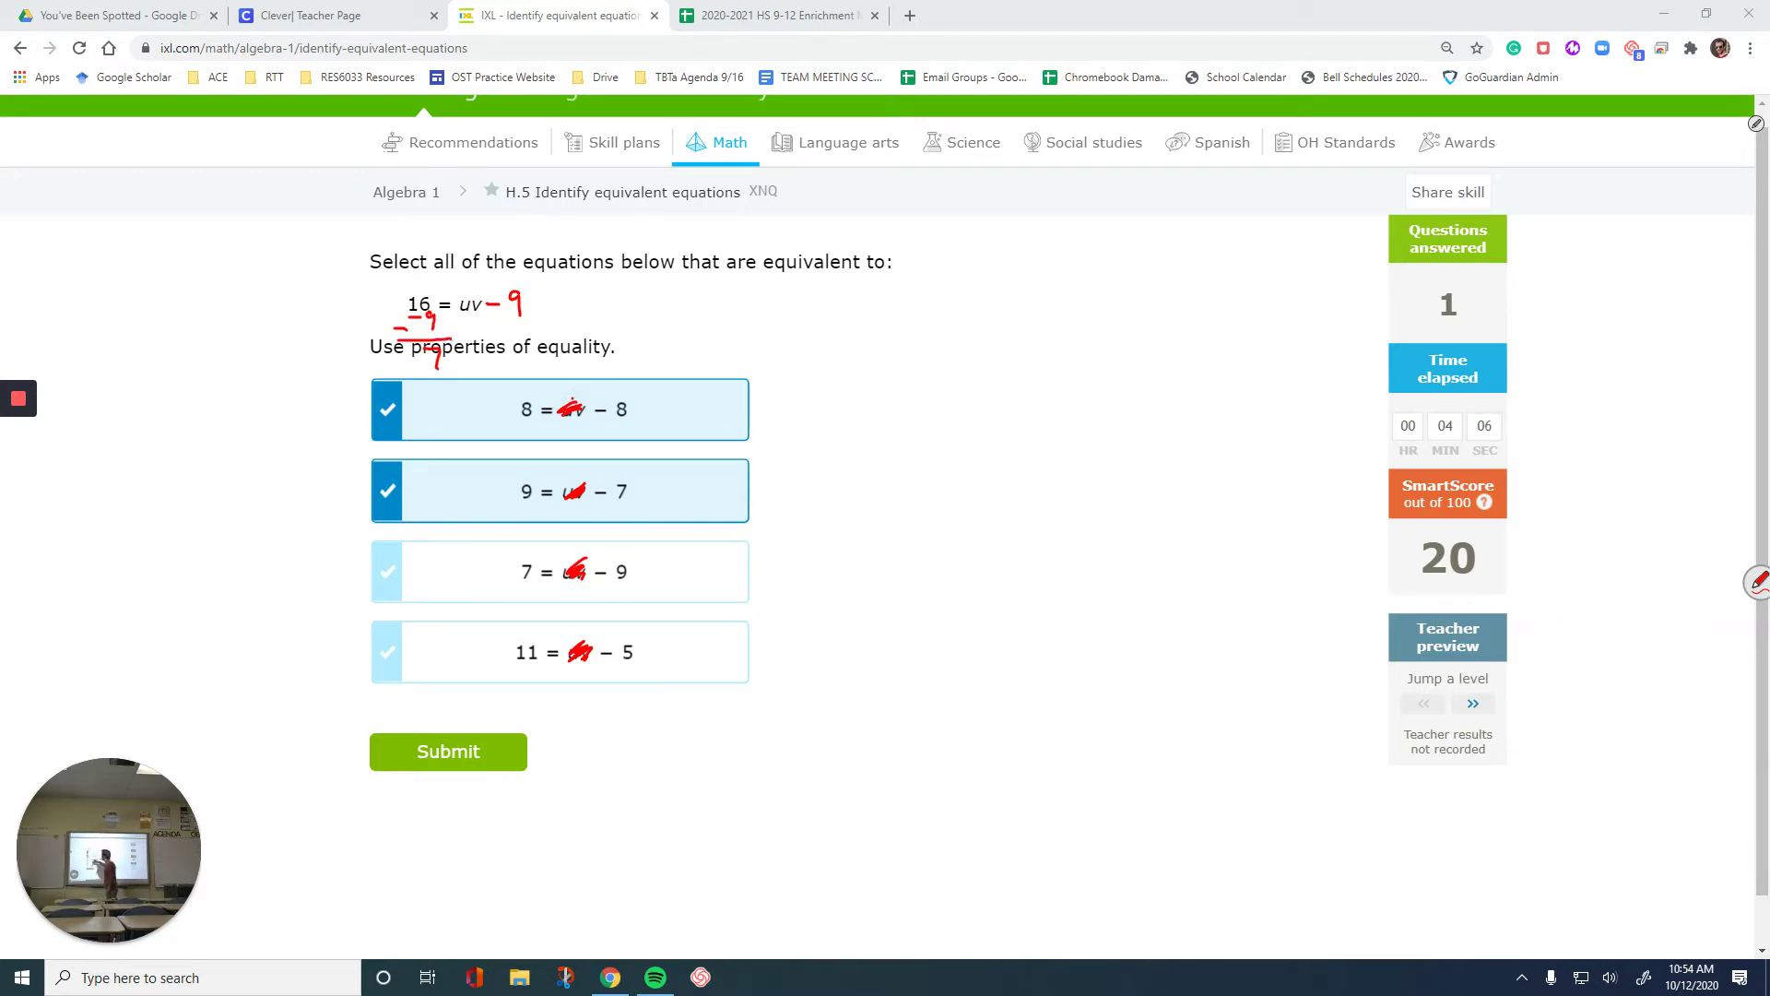
pyautogui.click(559, 571)
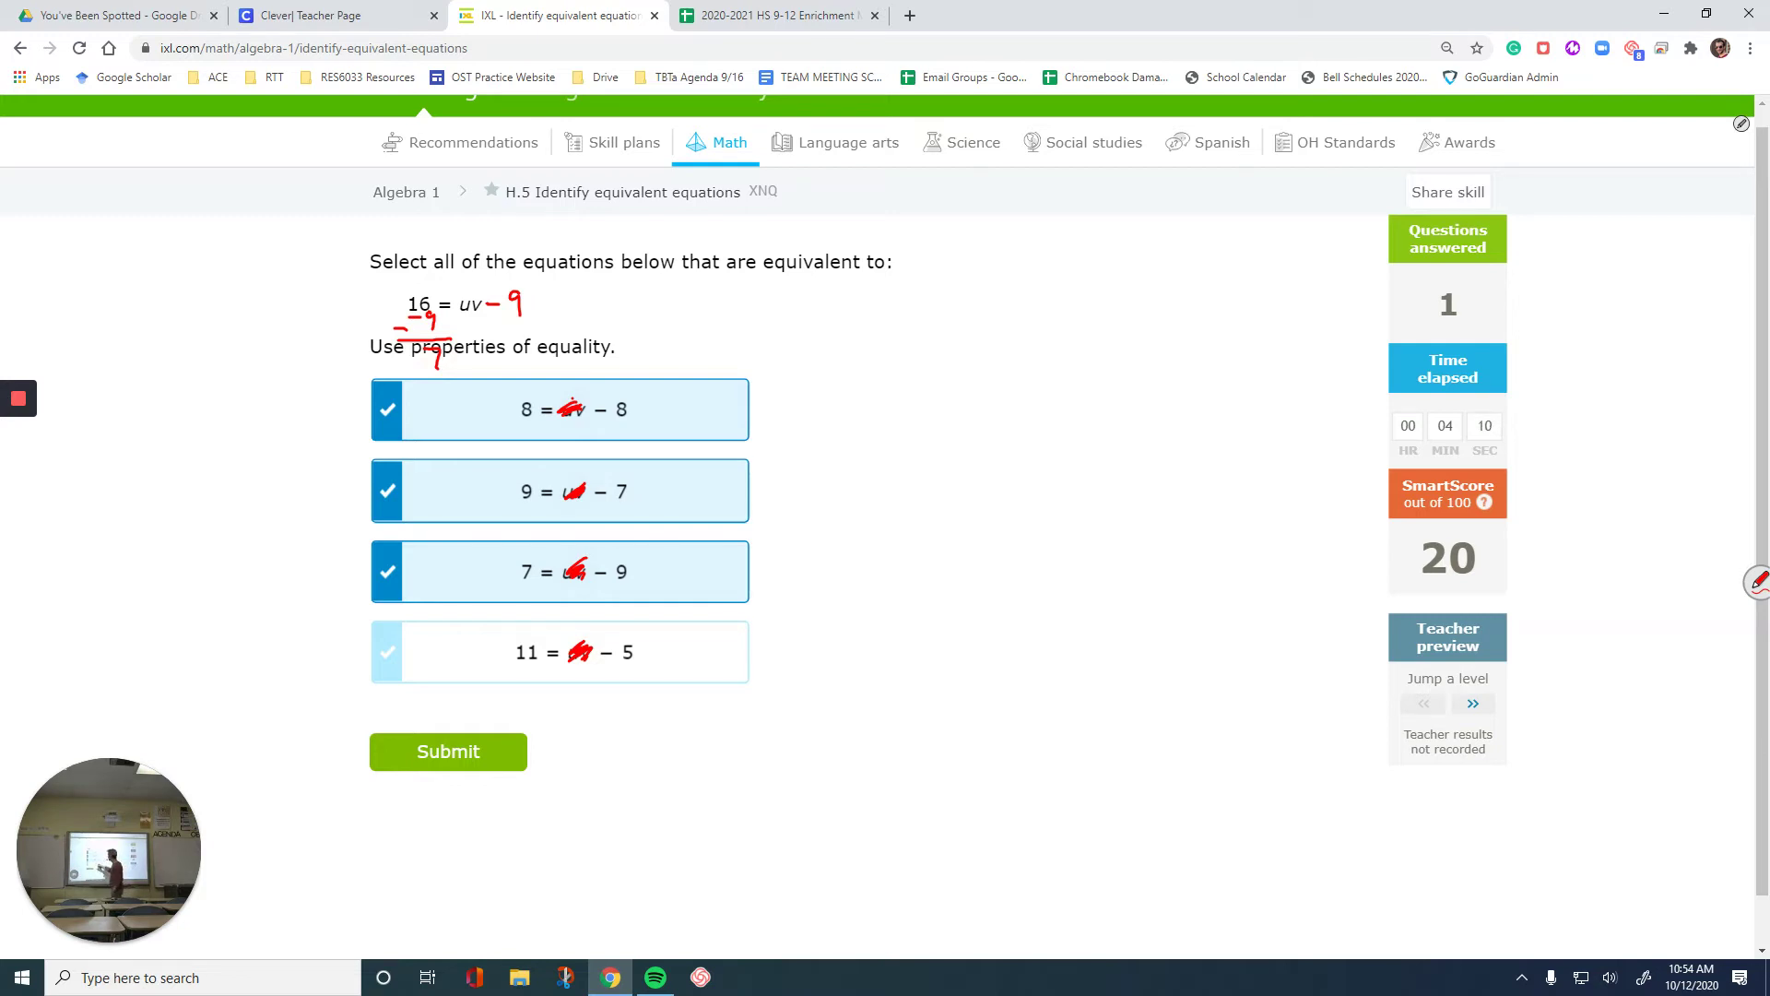
# Replace the handwritten work with −5 on both sides, giving 11 on the left, and select the option 11 = uv − 5
pyautogui.moveTo(546, 276); pyautogui.dragTo(421, 324)
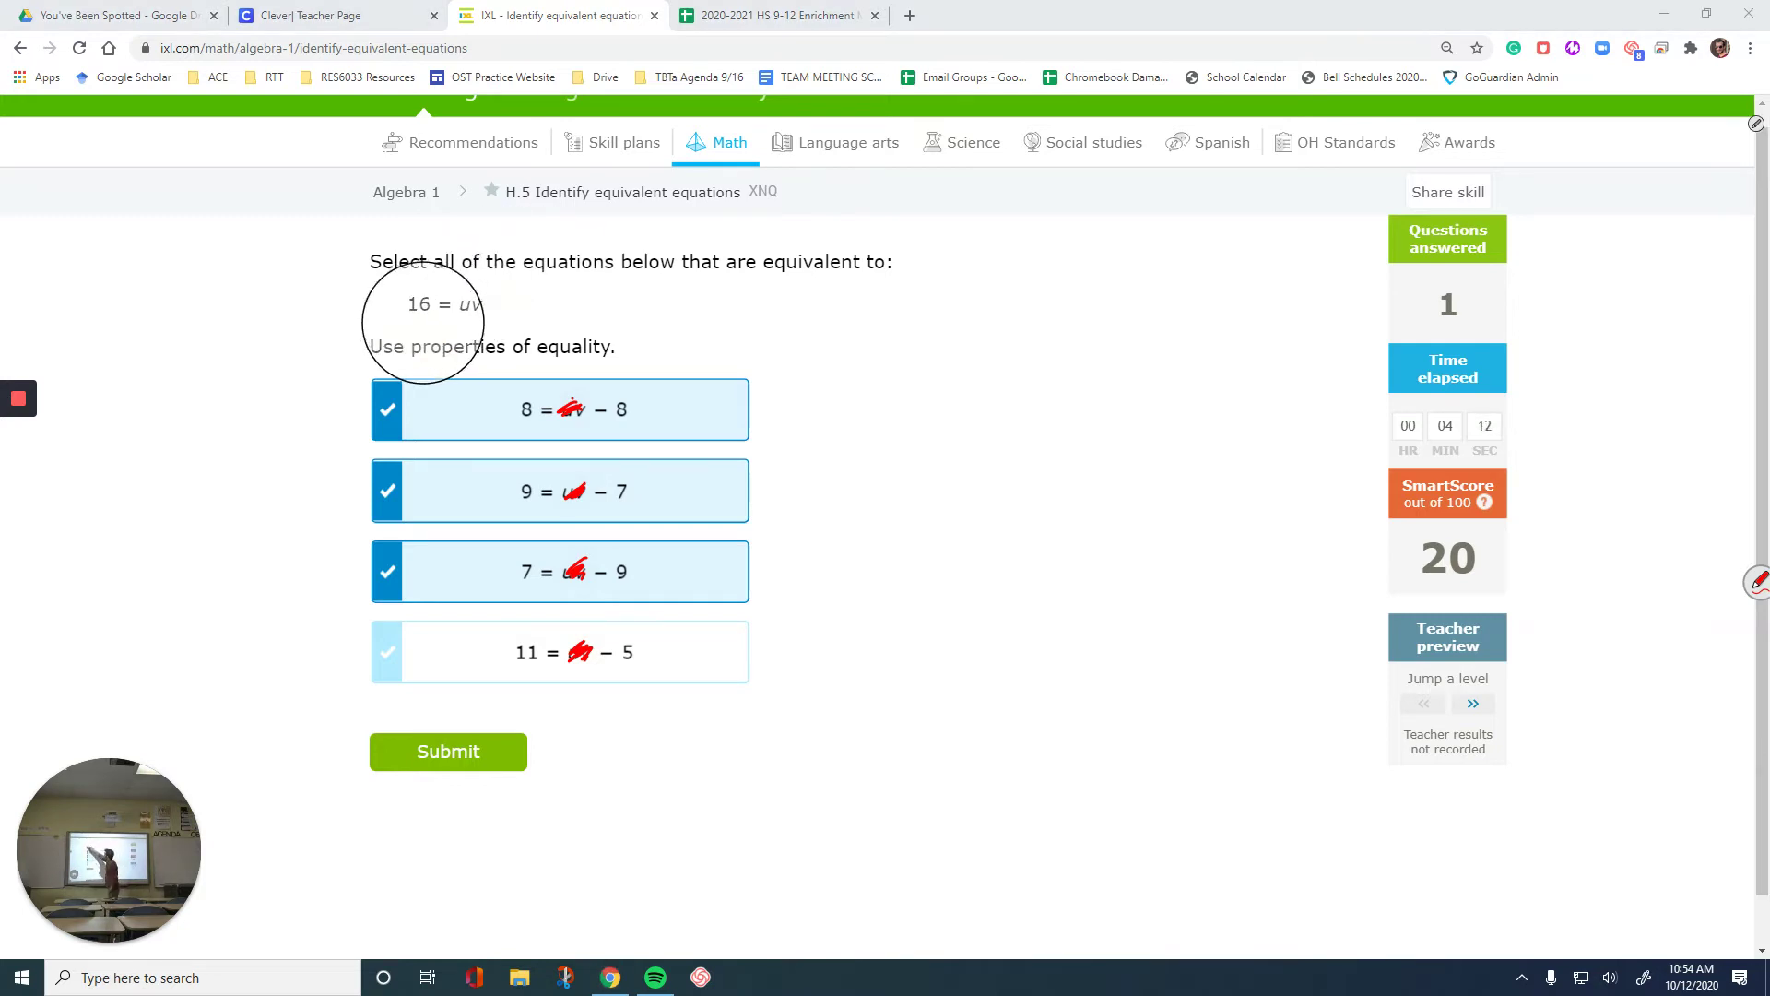
pyautogui.moveTo(519, 290); pyautogui.dragTo(506, 312)
pyautogui.moveTo(402, 323)
pyautogui.mouseDown()
pyautogui.moveTo(453, 337)
pyautogui.moveTo(420, 370)
pyautogui.mouseUp()
pyautogui.moveTo(433, 352); pyautogui.dragTo(433, 372)
pyautogui.click(388, 651)
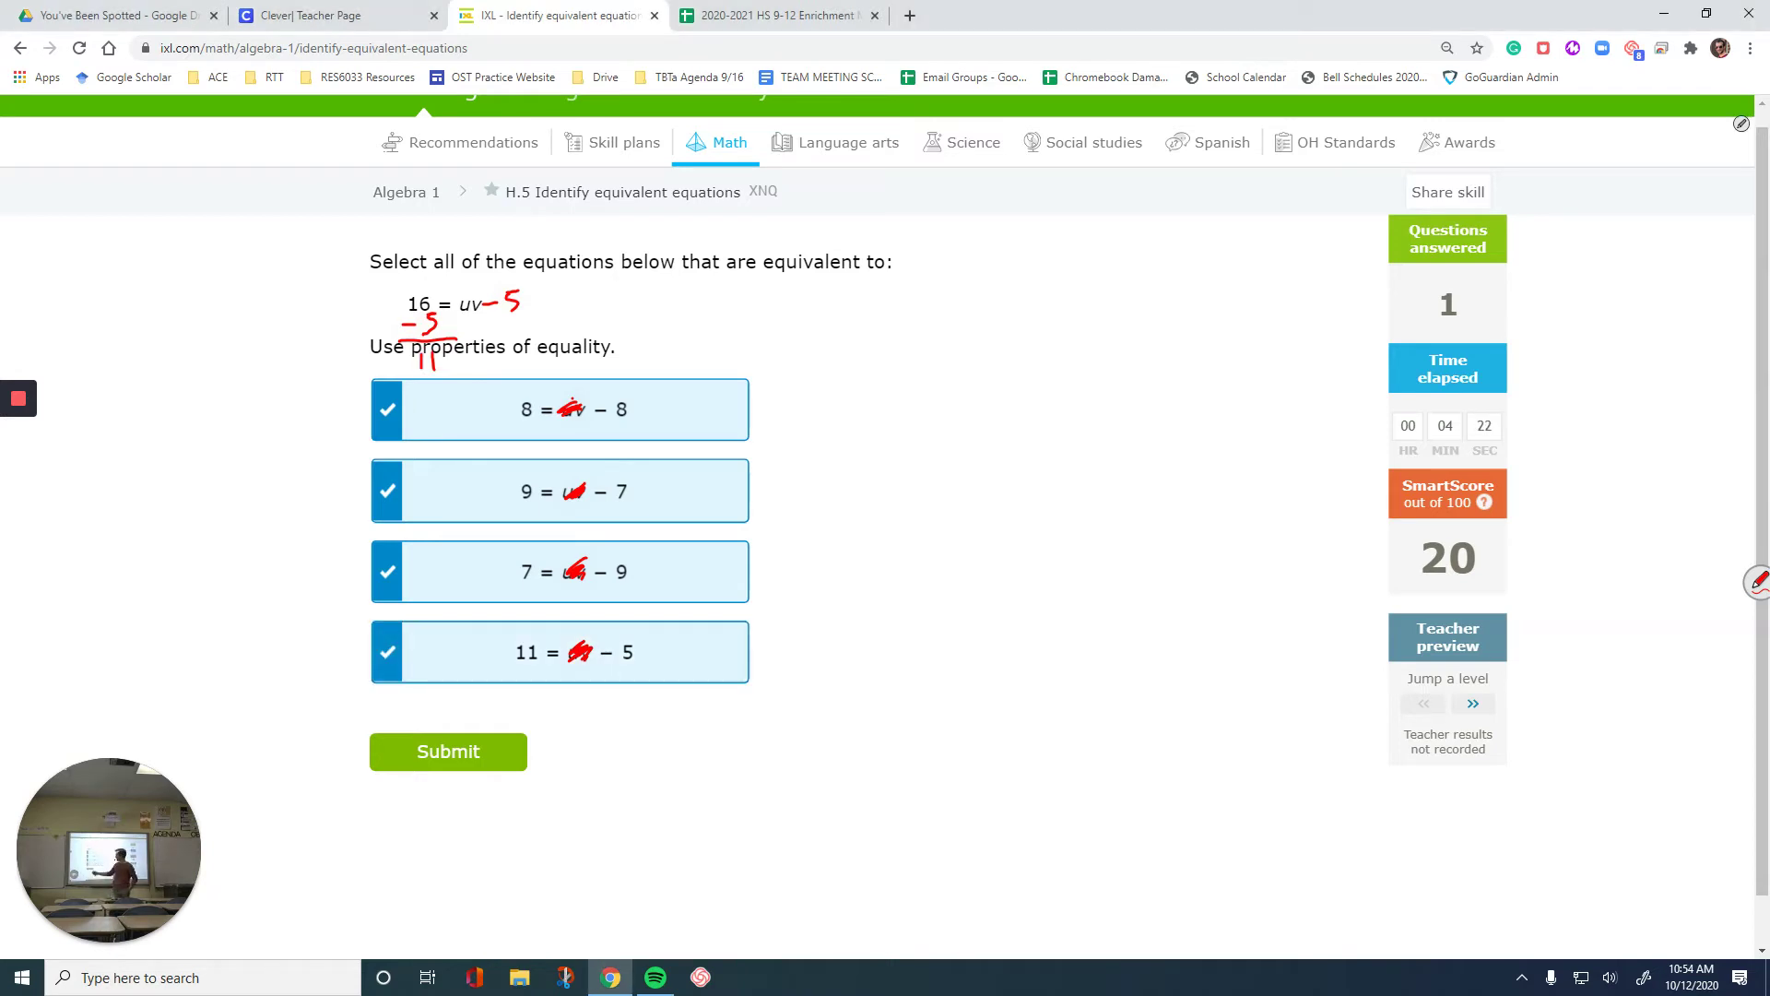
# Submit the four selected equations and clear the ink for the next question
pyautogui.click(516, 743)
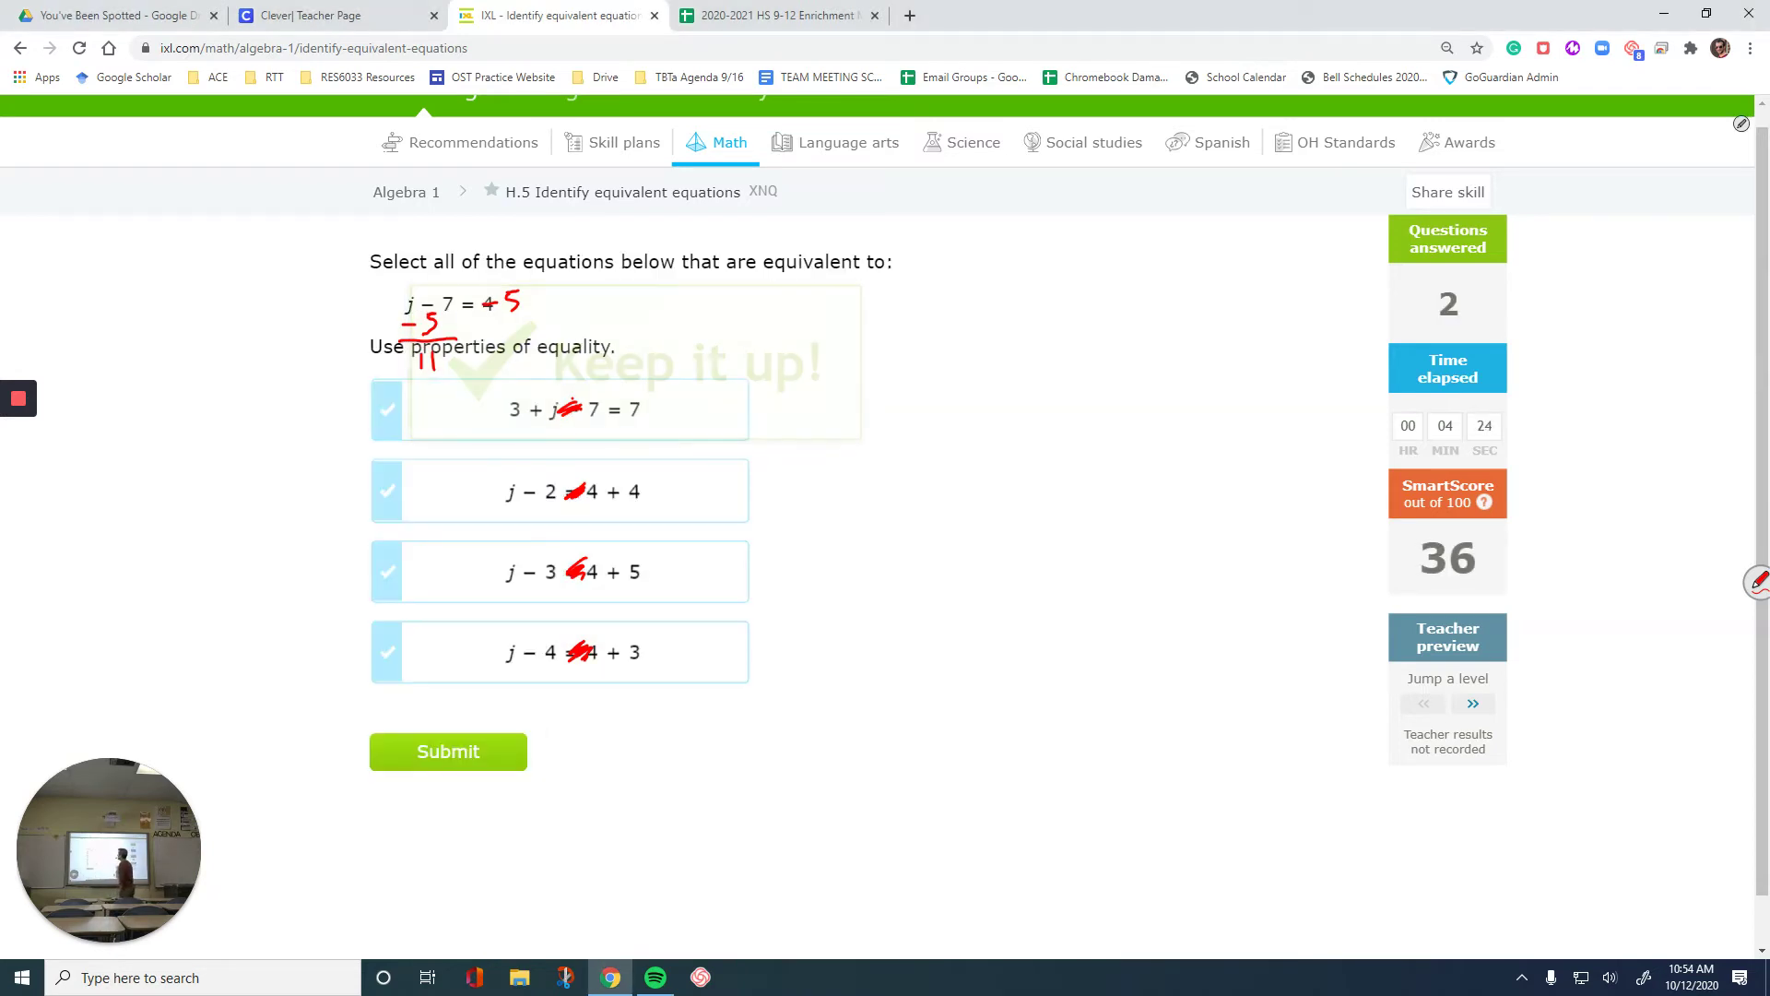
pyautogui.click(1741, 124)
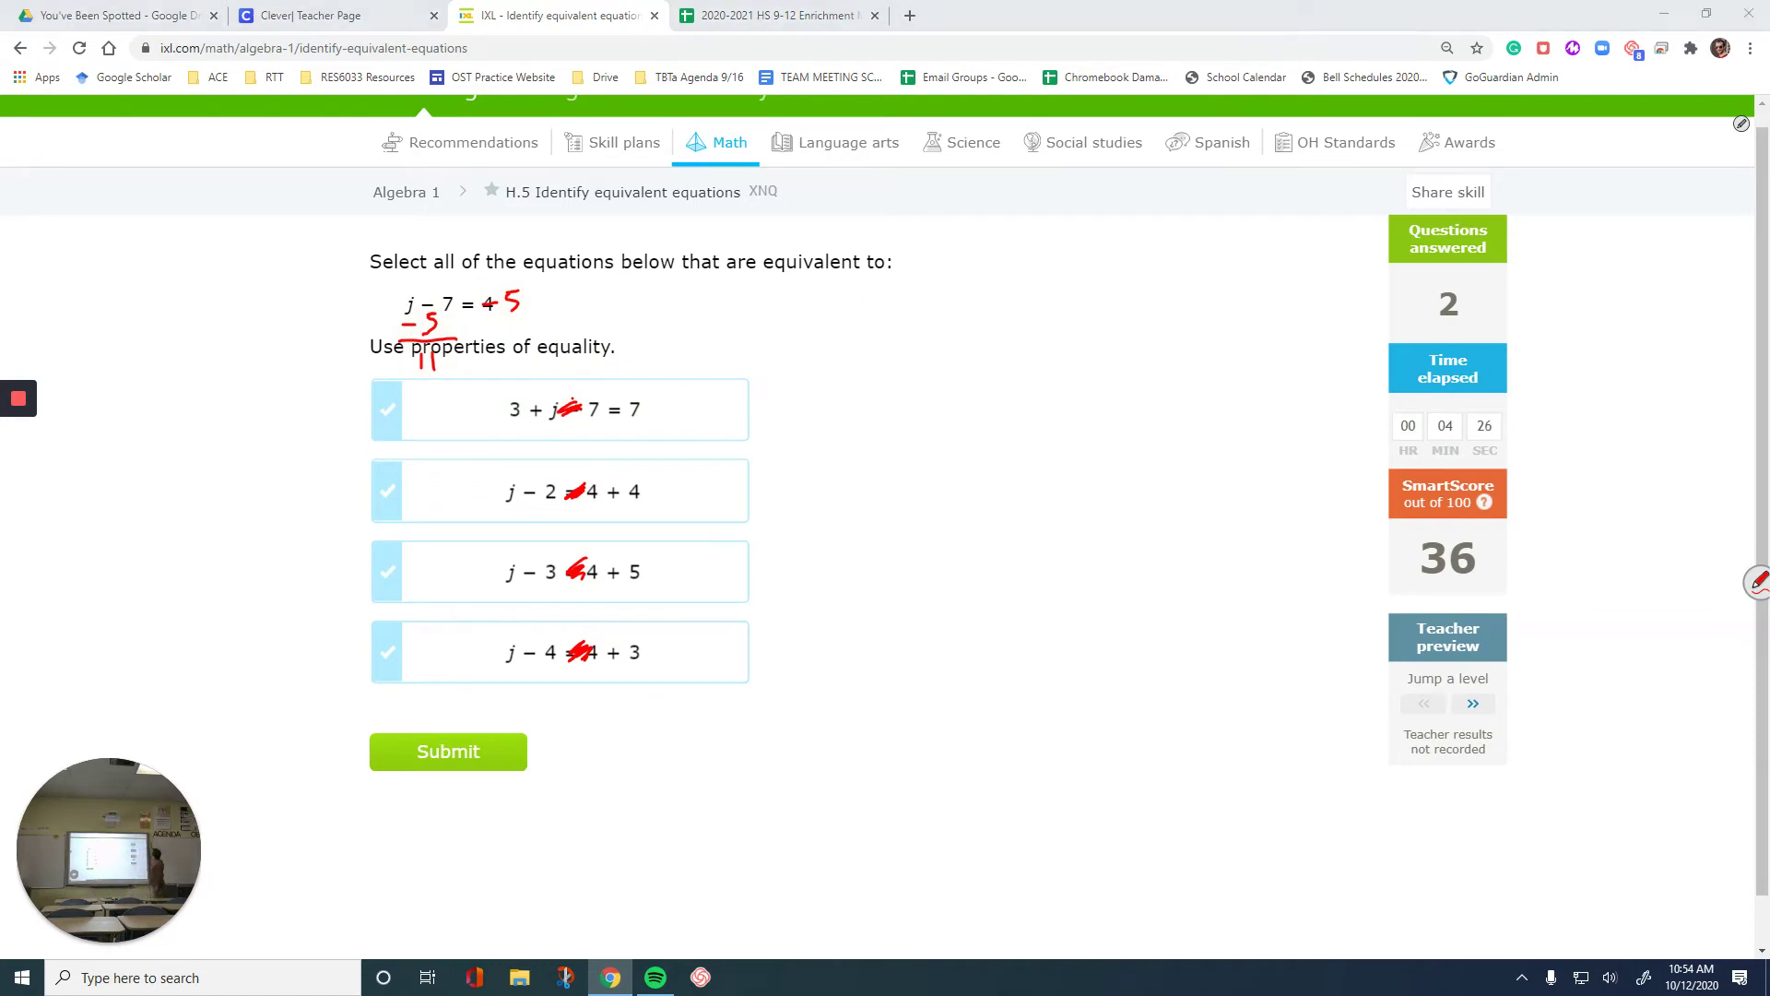
pyautogui.click(1693, 151)
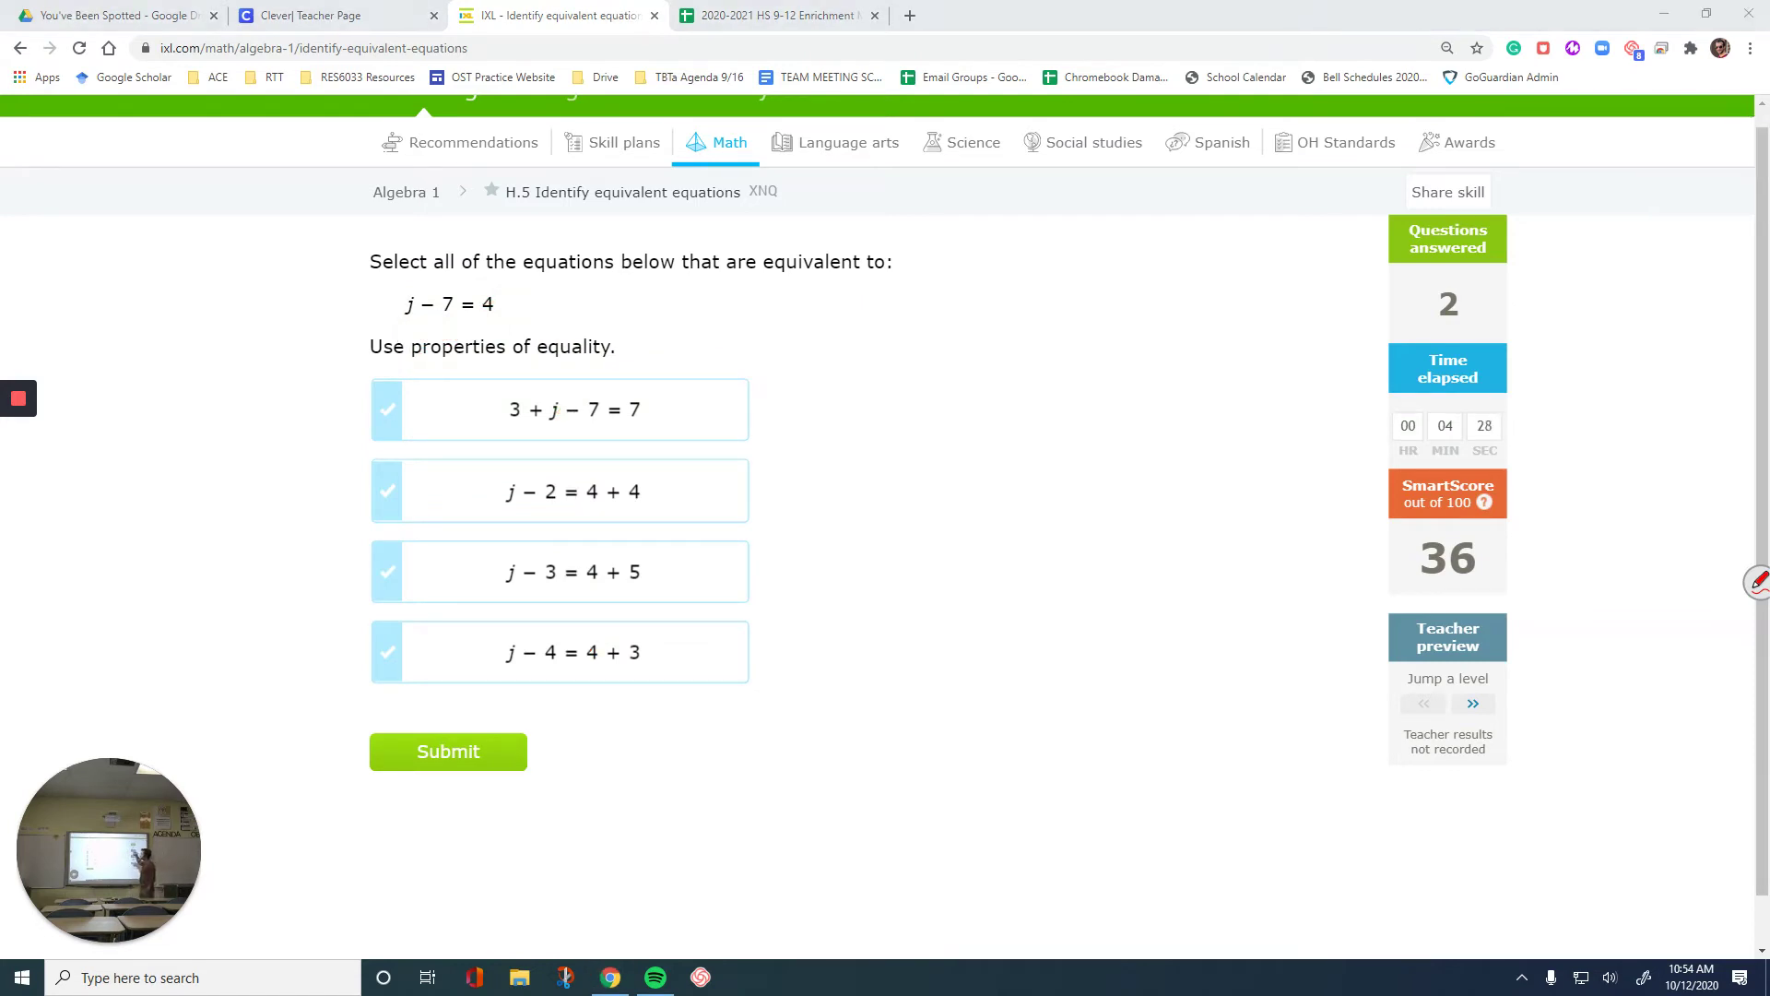
# Circle j − 7 in red ink in the given equation and in the first answer option
pyautogui.moveTo(398, 288)
pyautogui.mouseDown()
pyautogui.moveTo(447, 268)
pyautogui.moveTo(429, 334)
pyautogui.moveTo(406, 280)
pyautogui.mouseUp()
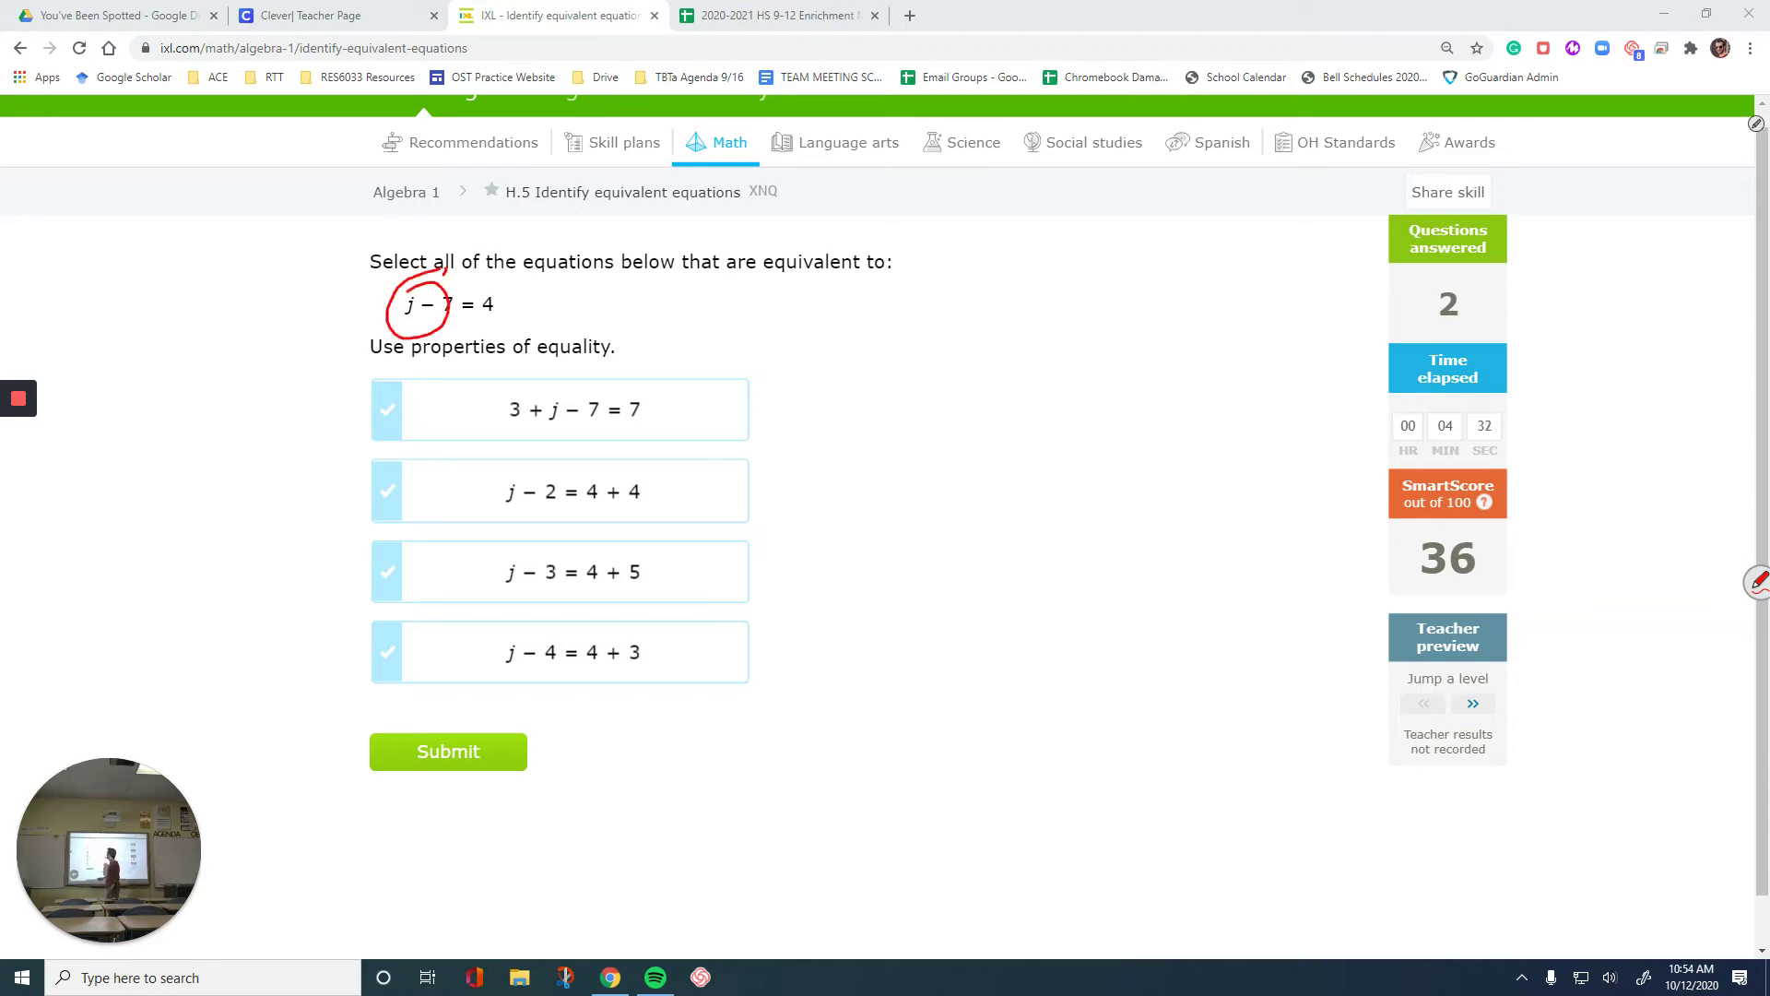
pyautogui.moveTo(492, 299); pyautogui.dragTo(470, 269)
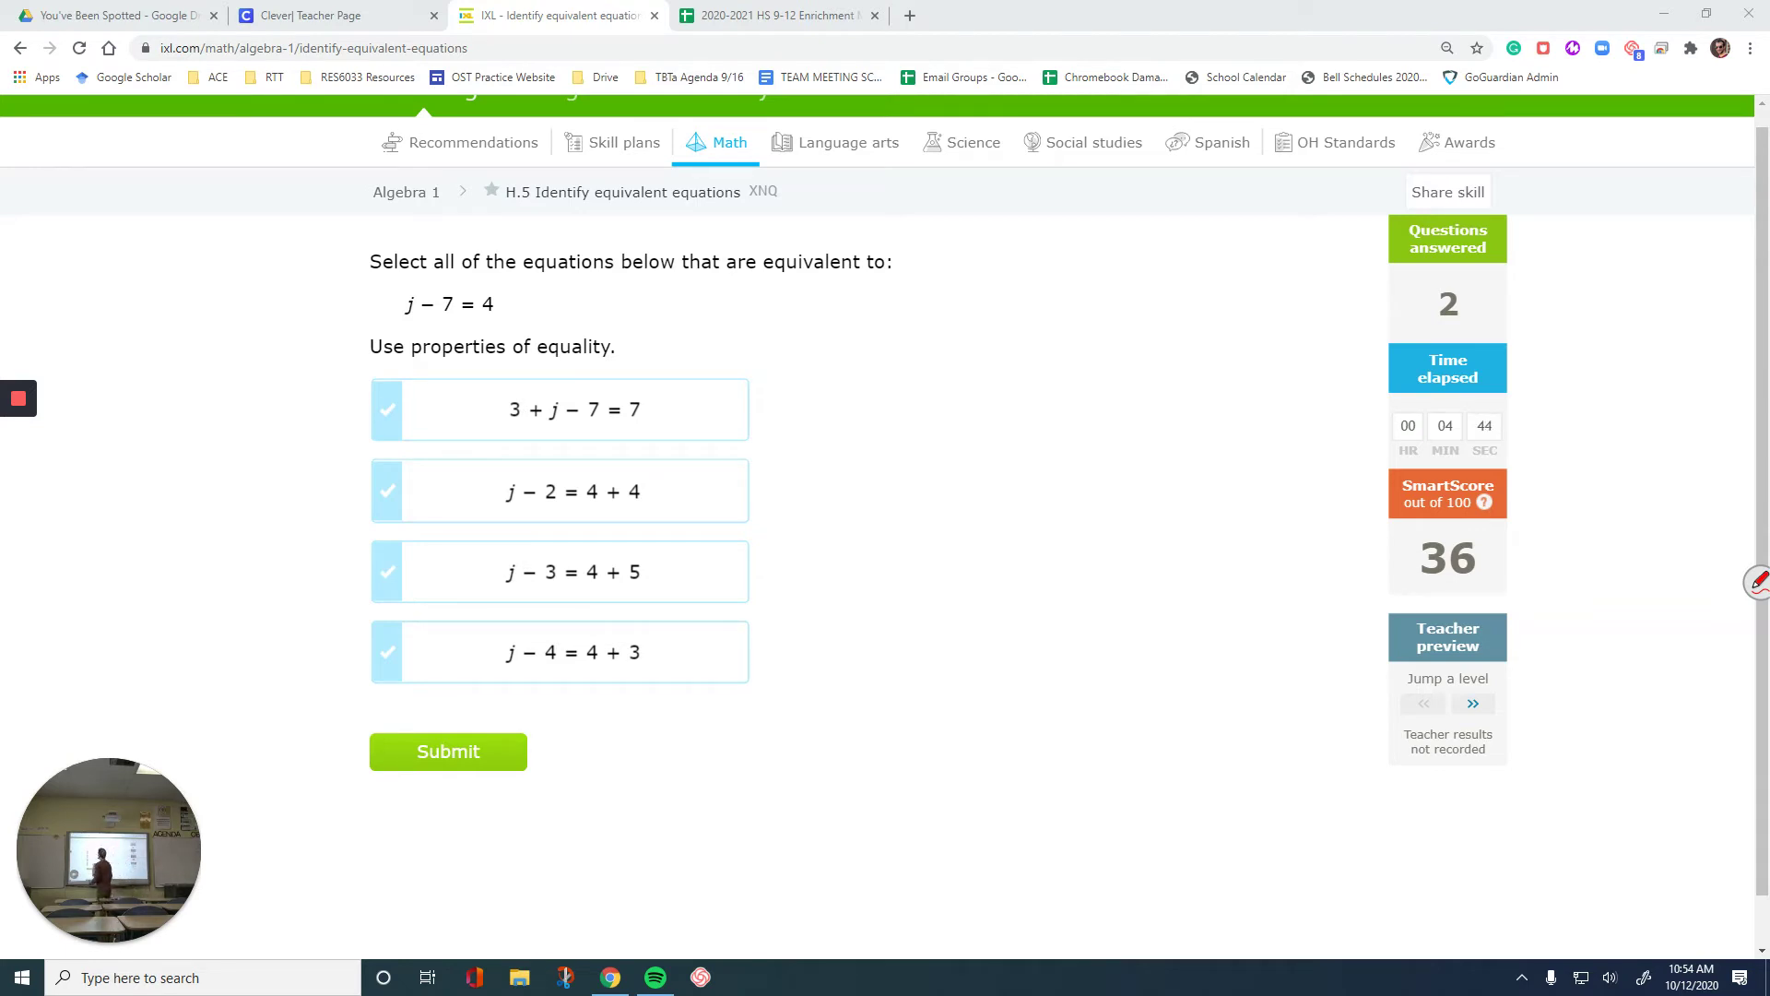
pyautogui.moveTo(448, 279)
pyautogui.mouseDown()
pyautogui.moveTo(406, 283)
pyautogui.moveTo(455, 293)
pyautogui.moveTo(428, 276)
pyautogui.mouseUp()
pyautogui.moveTo(601, 382)
pyautogui.mouseDown()
pyautogui.moveTo(544, 408)
pyautogui.moveTo(595, 425)
pyautogui.moveTo(562, 380)
pyautogui.mouseUp()
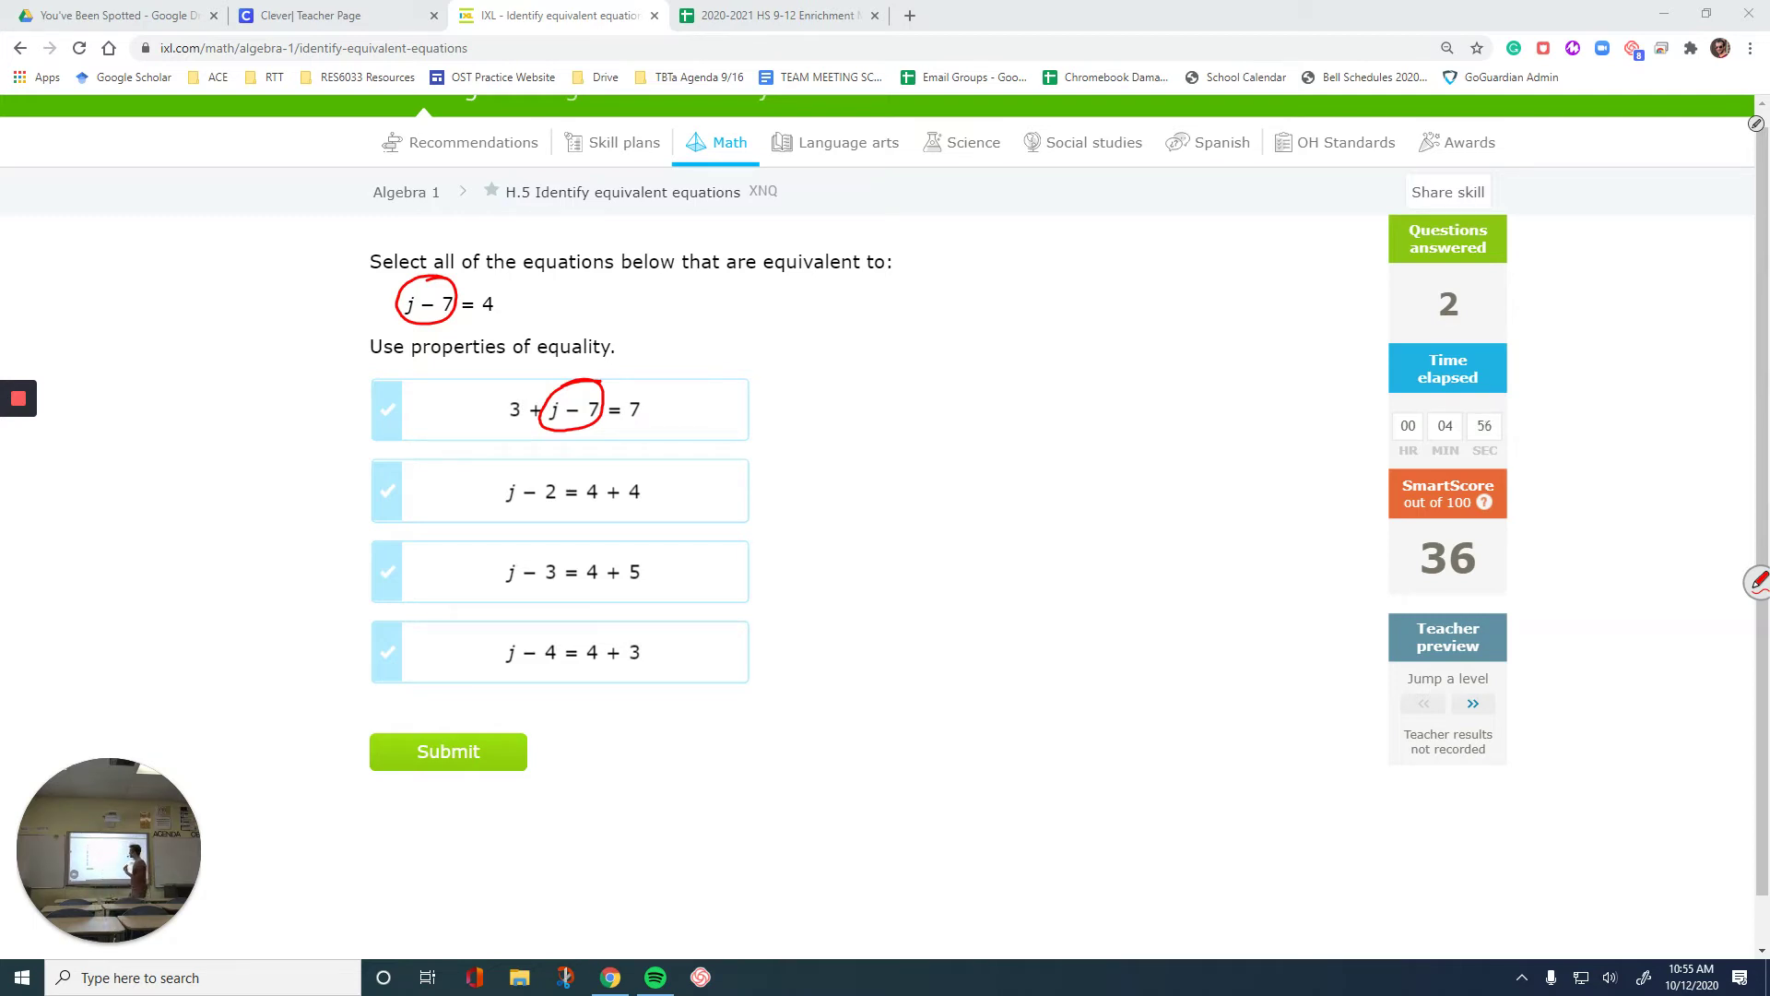
pyautogui.moveTo(573, 407); pyautogui.dragTo(577, 405)
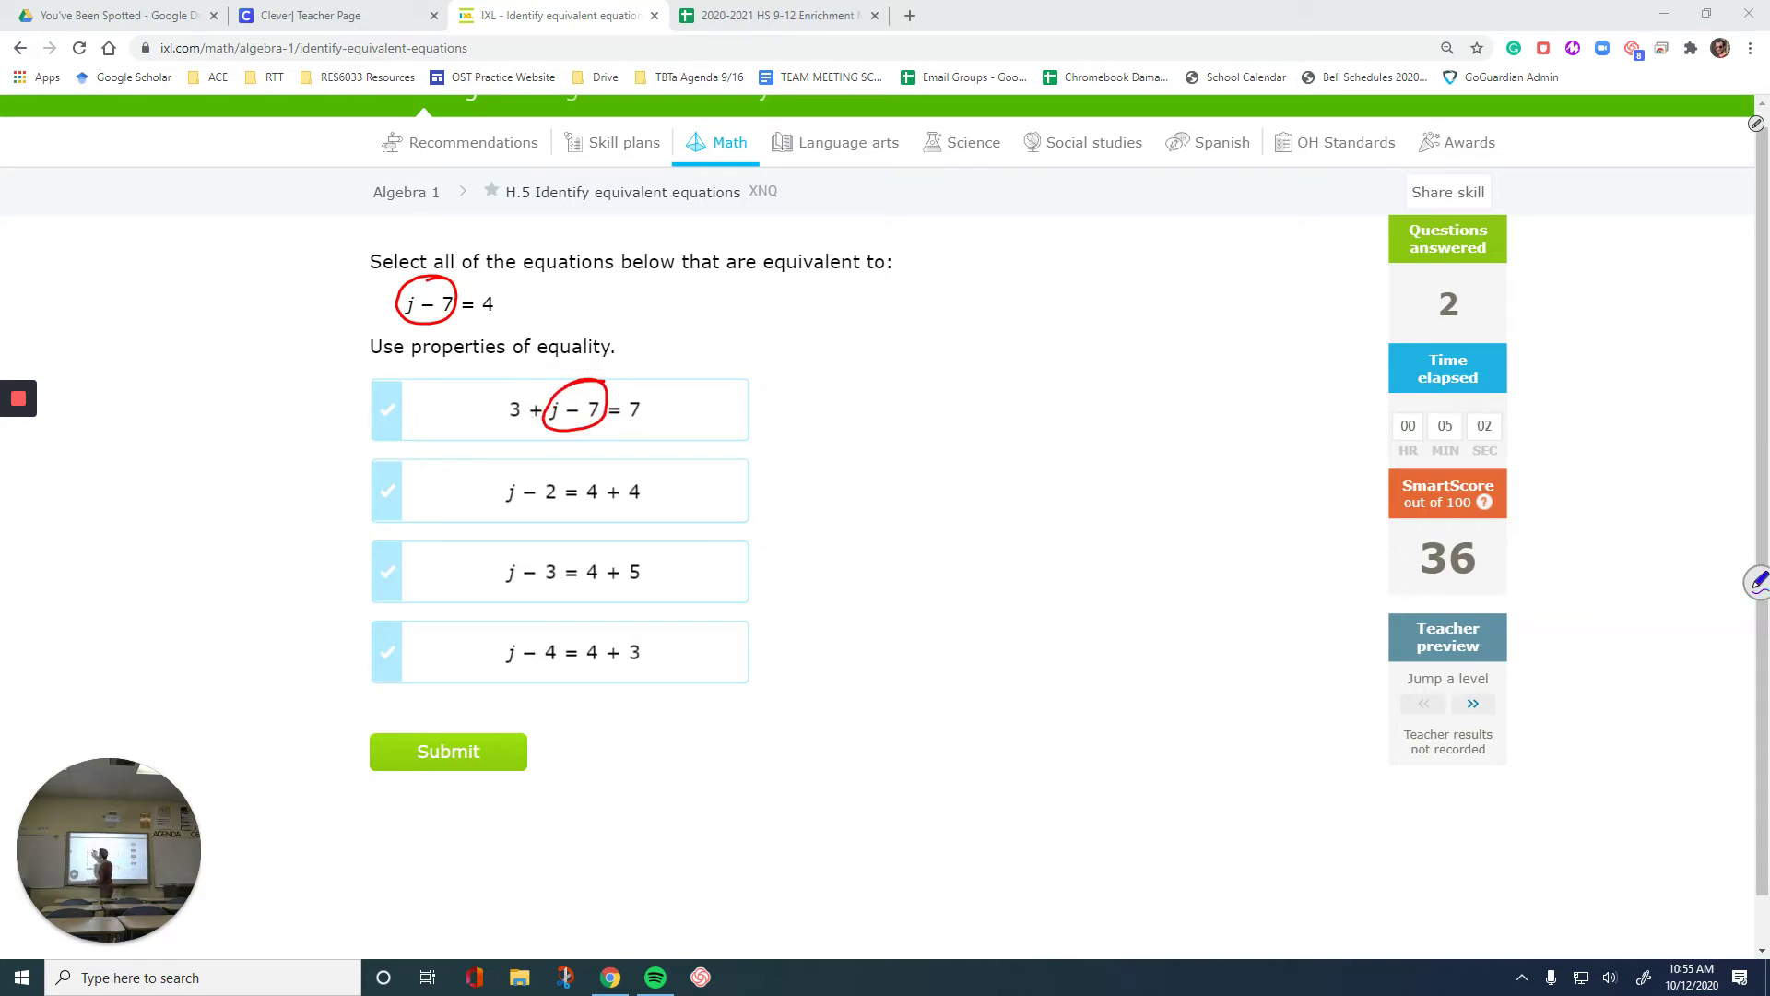
# Write +3 in blue ink under both sides of j − 7 = 4 and select the option 3 + j − 7 = 7
pyautogui.moveTo(407, 337); pyautogui.dragTo(432, 334)
pyautogui.moveTo(423, 325)
pyautogui.mouseDown()
pyautogui.moveTo(422, 348)
pyautogui.moveTo(449, 334)
pyautogui.moveTo(440, 348)
pyautogui.mouseUp()
pyautogui.moveTo(478, 324); pyautogui.dragTo(486, 334)
pyautogui.moveTo(503, 305); pyautogui.dragTo(507, 332)
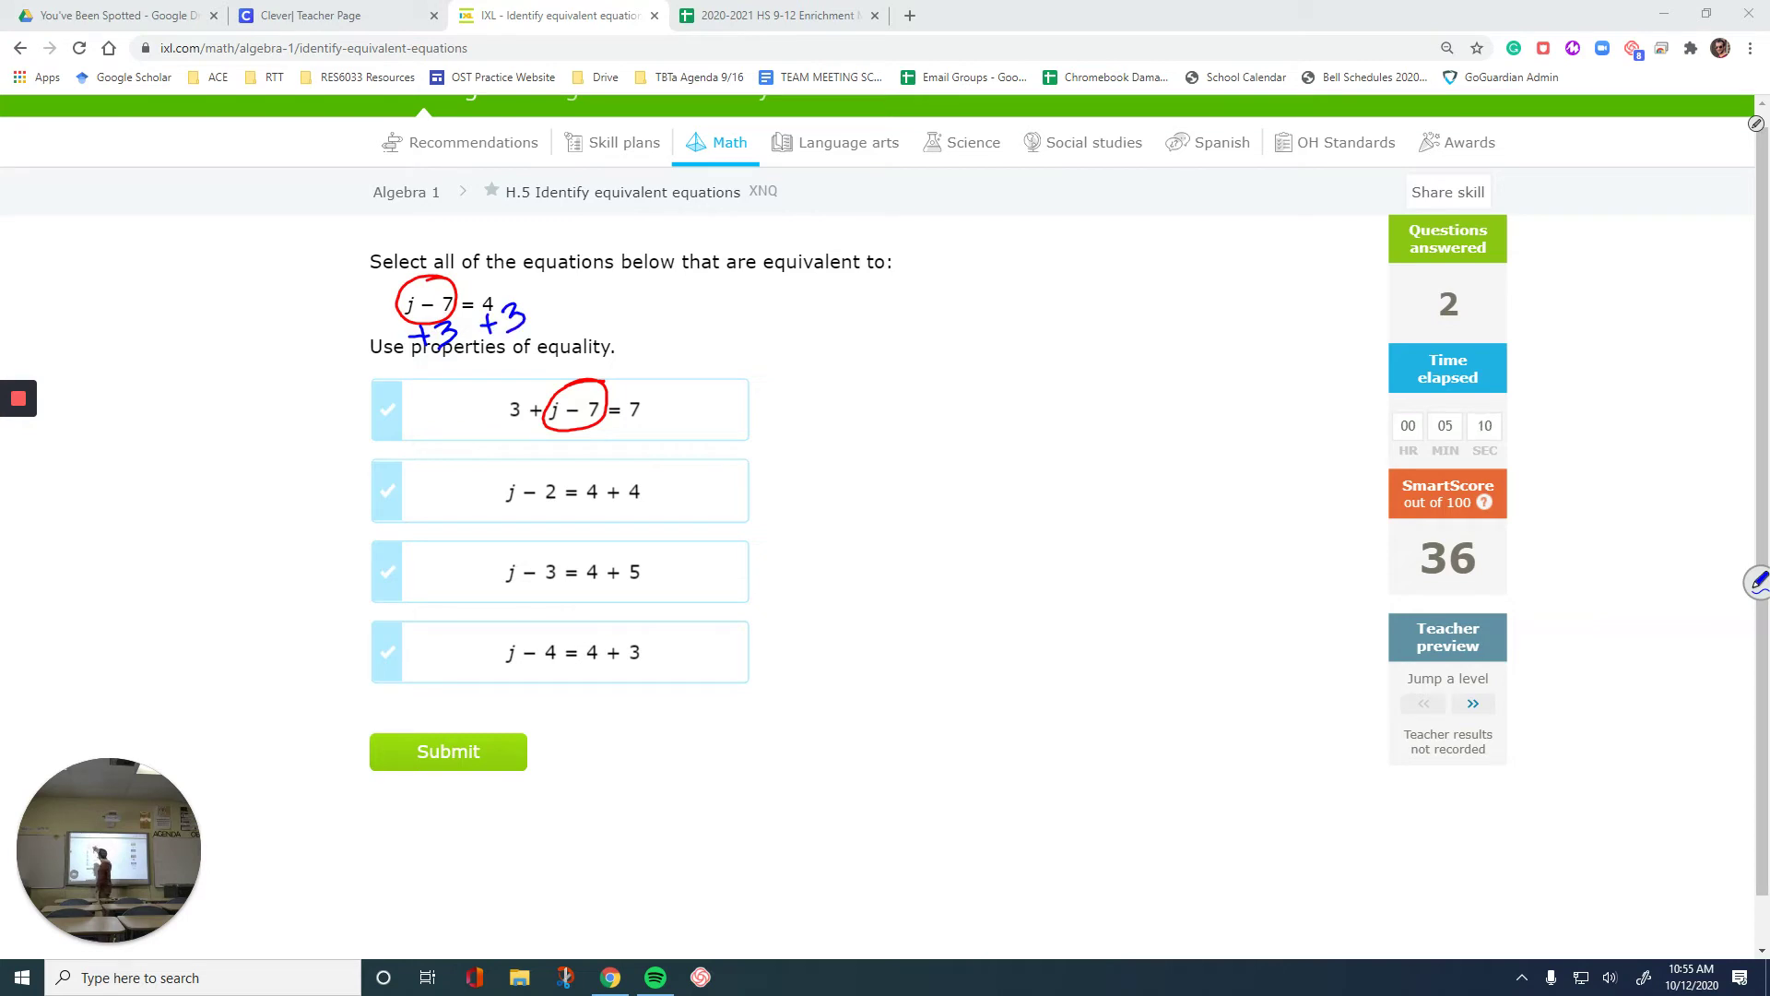
pyautogui.click(388, 409)
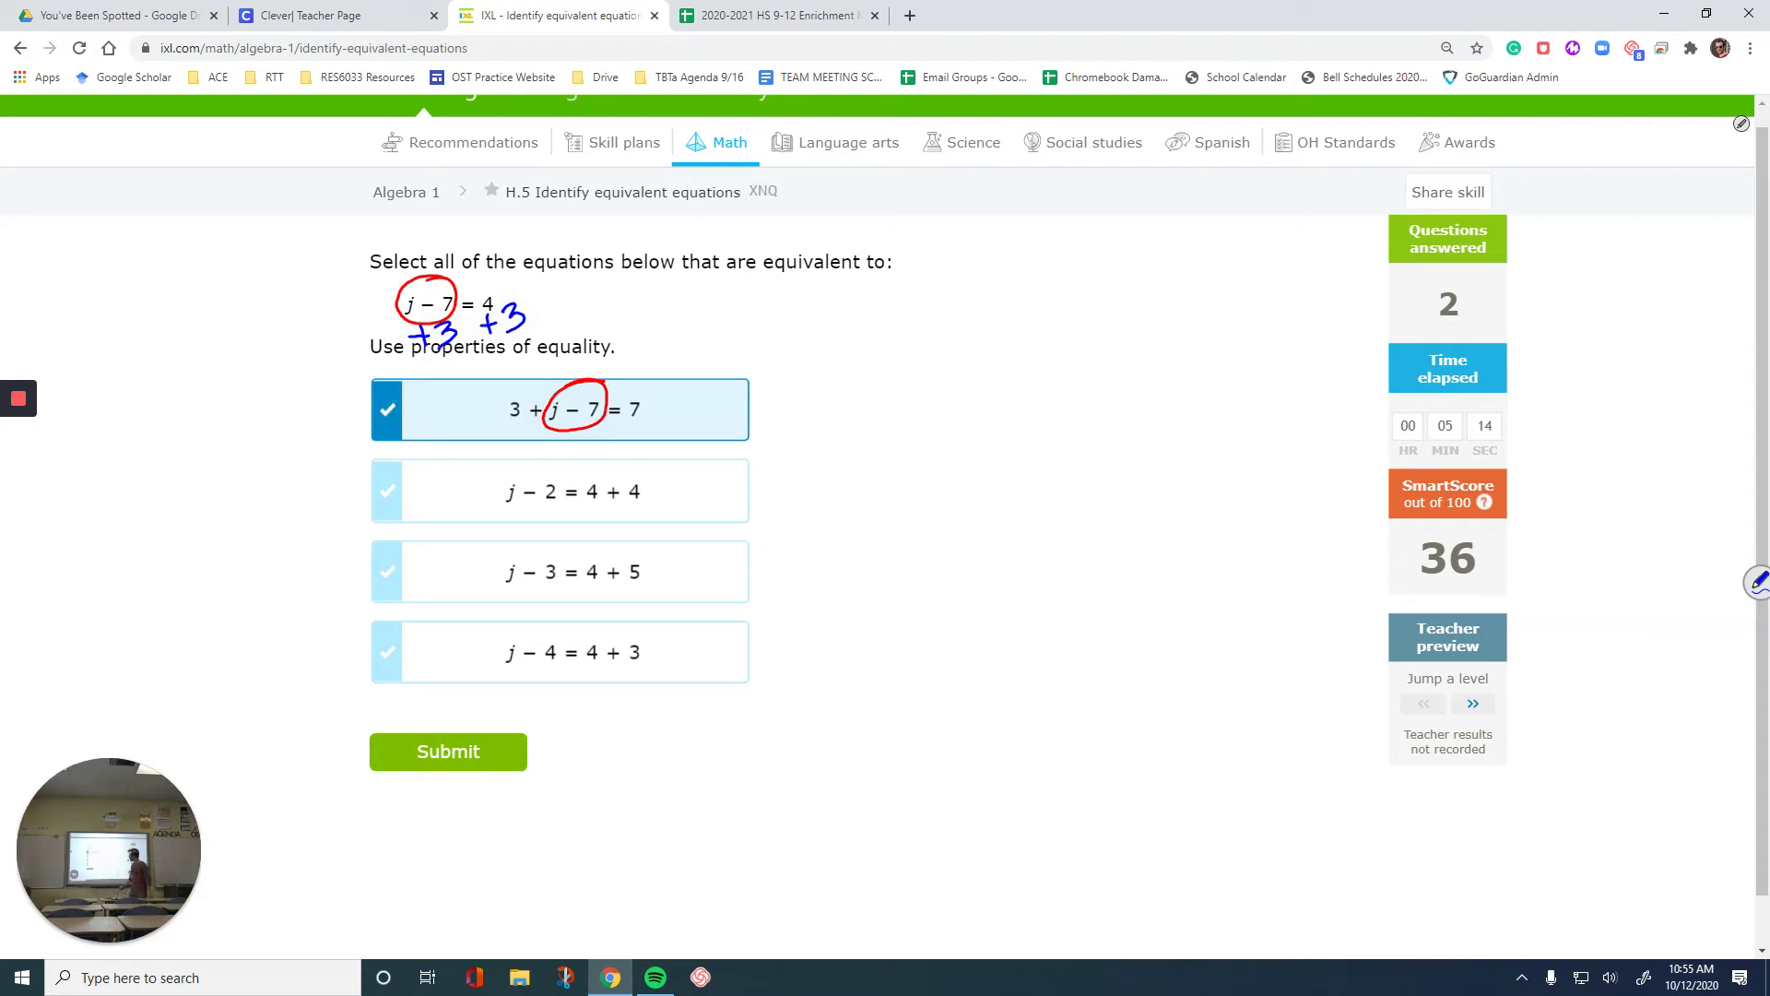
# Replace the ink with blue circles around the first 4 in the given equation and second option, box its + 4 in red, and add +4 to the given right side
pyautogui.moveTo(579, 404)
pyautogui.mouseDown()
pyautogui.moveTo(617, 337)
pyautogui.moveTo(451, 259)
pyautogui.mouseUp()
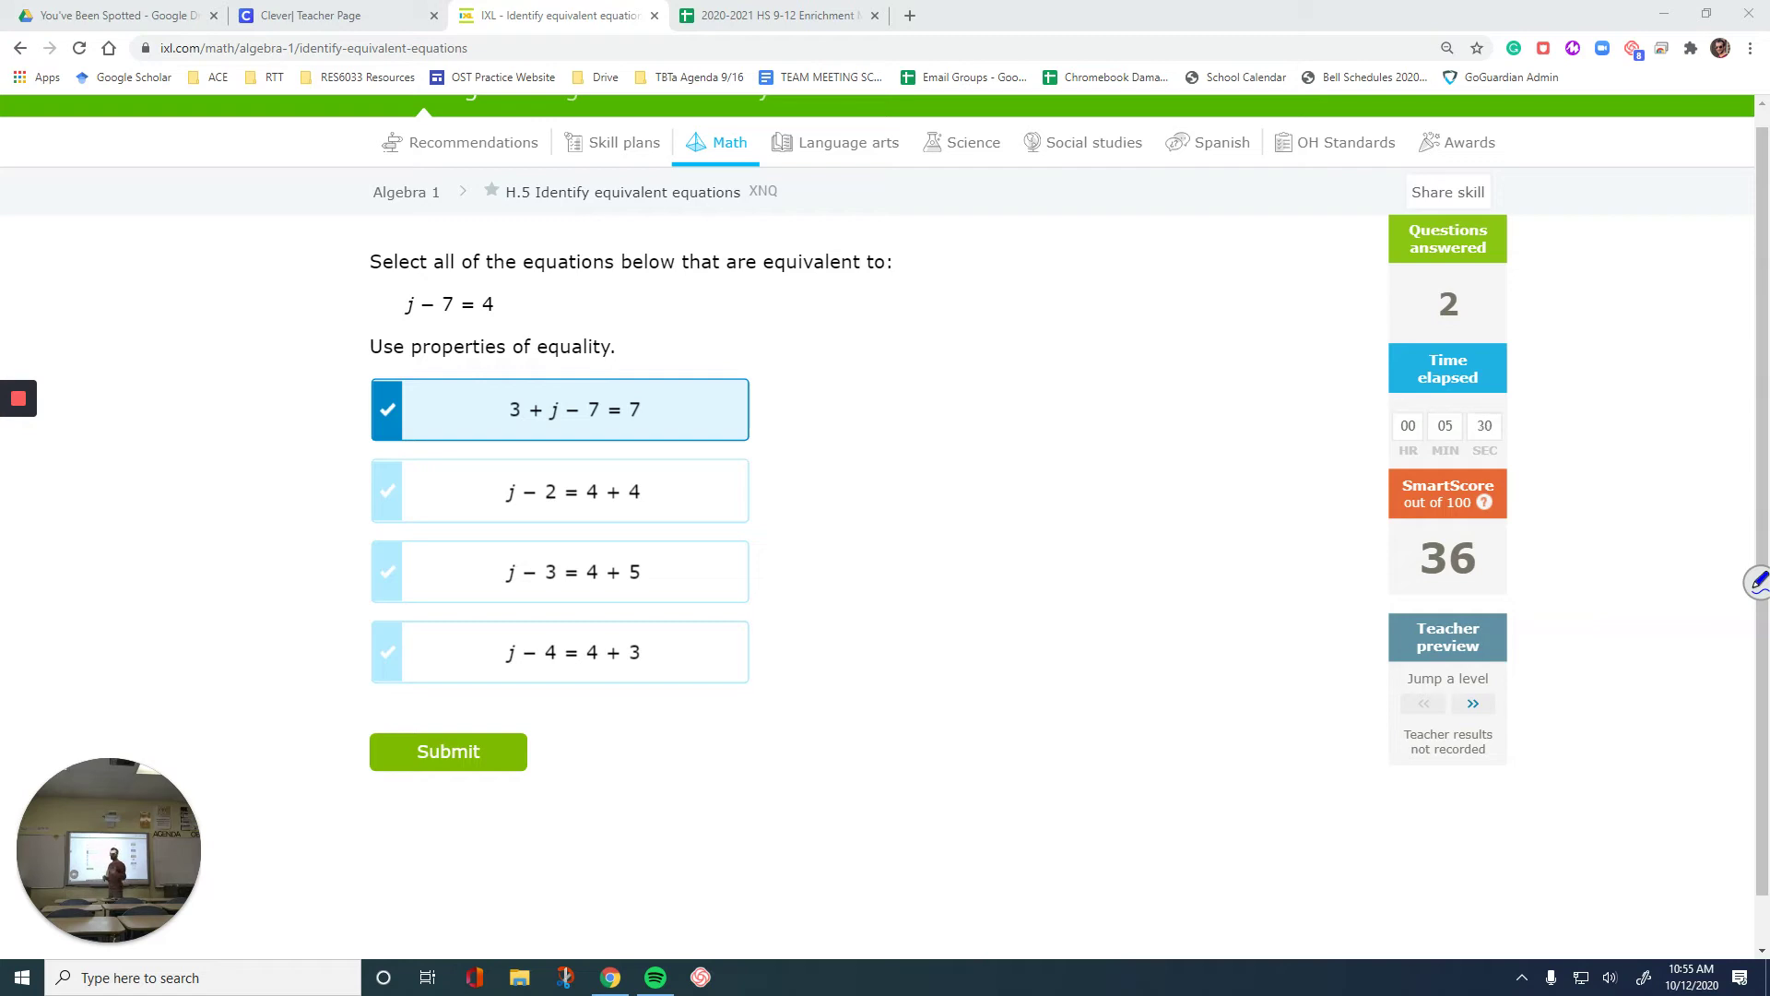
pyautogui.moveTo(490, 288)
pyautogui.mouseDown()
pyautogui.moveTo(477, 297)
pyautogui.moveTo(490, 286)
pyautogui.mouseUp()
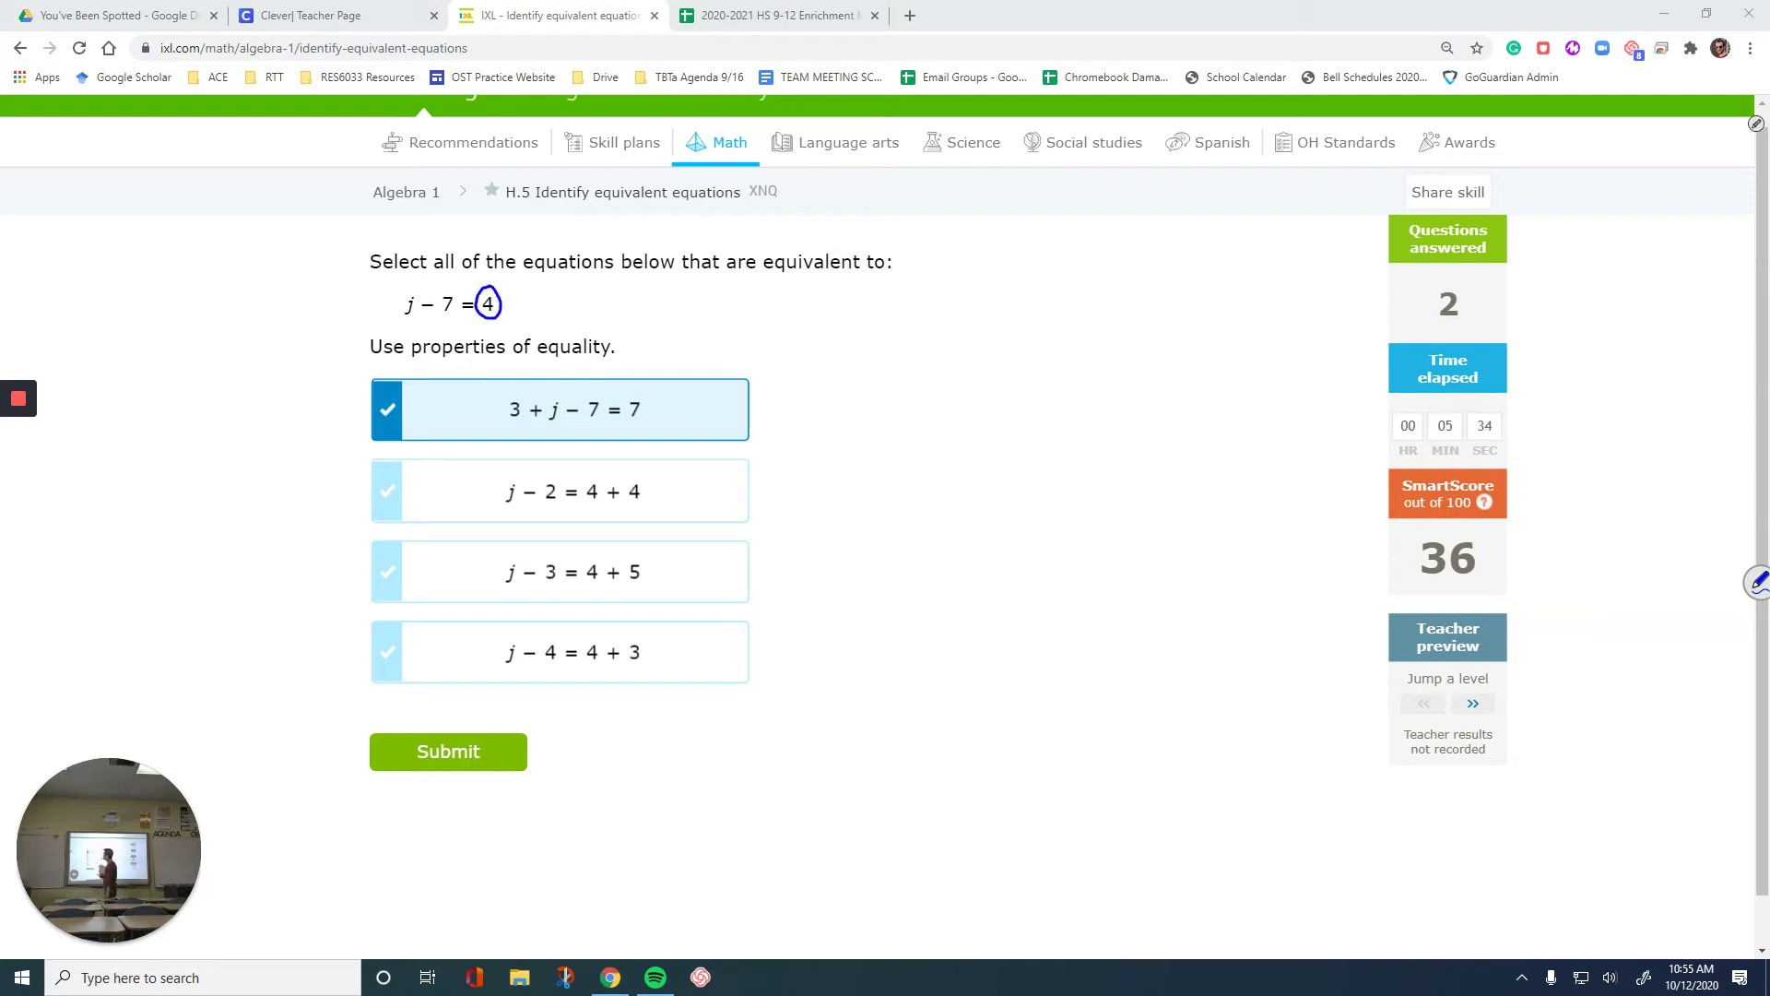
pyautogui.moveTo(598, 473)
pyautogui.mouseDown()
pyautogui.moveTo(582, 481)
pyautogui.moveTo(603, 473)
pyautogui.mouseUp()
pyautogui.moveTo(611, 505)
pyautogui.mouseDown()
pyautogui.moveTo(656, 474)
pyautogui.moveTo(612, 500)
pyautogui.mouseUp()
pyautogui.moveTo(505, 306)
pyautogui.mouseDown()
pyautogui.moveTo(527, 304)
pyautogui.moveTo(518, 318)
pyautogui.mouseUp()
pyautogui.moveTo(533, 289); pyautogui.dragTo(552, 304)
pyautogui.moveTo(549, 290); pyautogui.dragTo(550, 320)
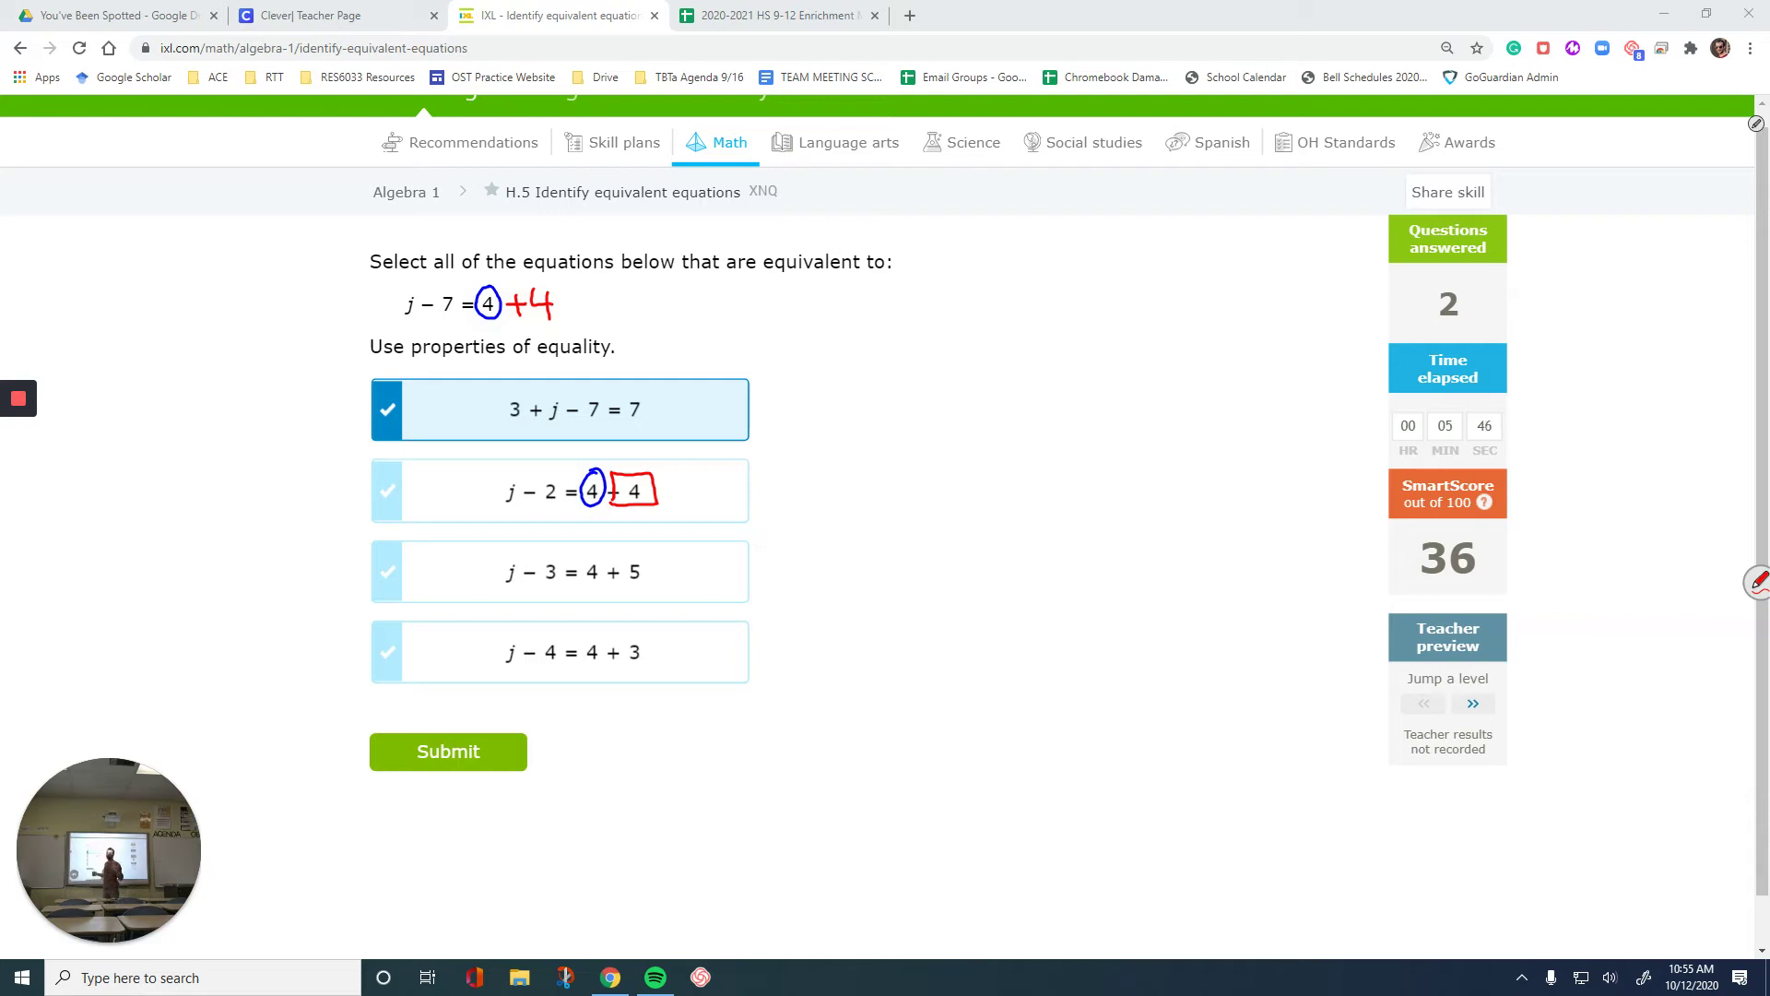
# Write +4 in red under the left side, rule a line beneath, write j − 3 as the result, and mark a line beside the second option
pyautogui.moveTo(425, 321)
pyautogui.mouseDown()
pyautogui.moveTo(445, 320)
pyautogui.moveTo(434, 329)
pyautogui.mouseUp()
pyautogui.moveTo(446, 310); pyautogui.dragTo(459, 321)
pyautogui.moveTo(454, 312)
pyautogui.mouseDown()
pyautogui.moveTo(458, 329)
pyautogui.moveTo(544, 325)
pyautogui.mouseUp()
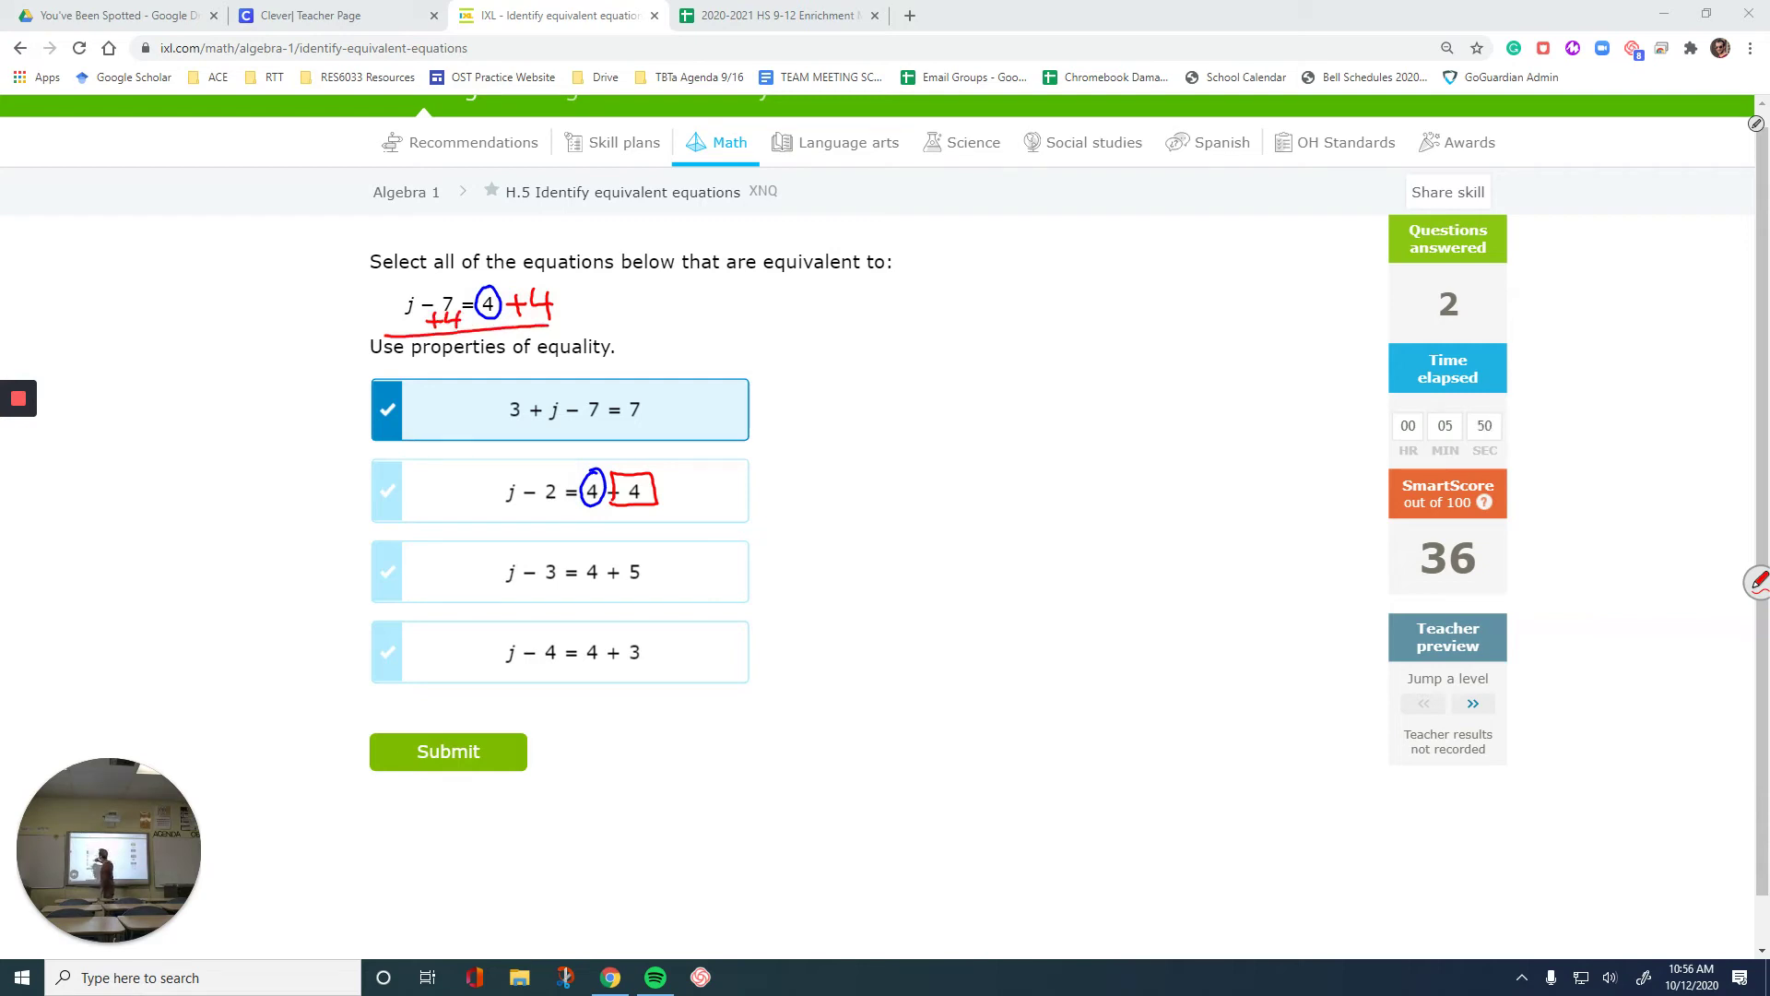
pyautogui.moveTo(401, 352)
pyautogui.mouseDown()
pyautogui.moveTo(418, 350)
pyautogui.moveTo(395, 369)
pyautogui.mouseUp()
pyautogui.moveTo(446, 350); pyautogui.dragTo(445, 372)
pyautogui.moveTo(727, 484); pyautogui.dragTo(797, 486)
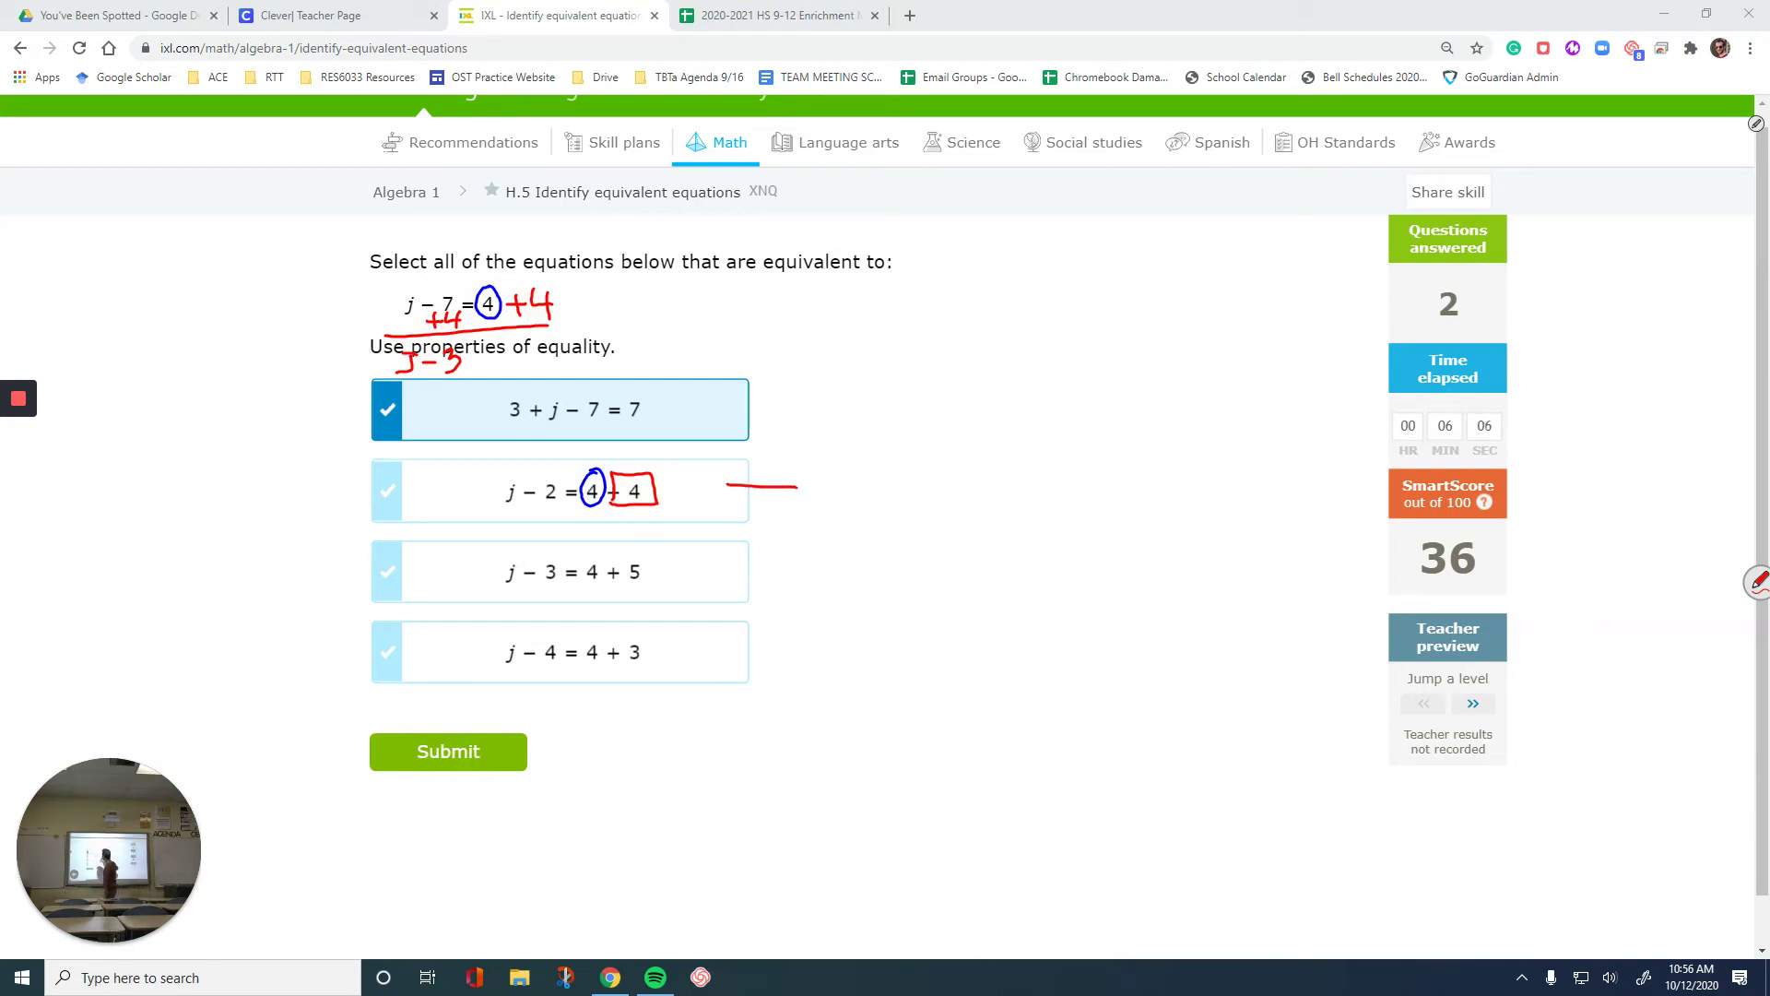
# Replace the ink with +5 on both sides, giving j − 2, circle + 5 in the third option, and strike out the second and third options
pyautogui.moveTo(507, 297); pyautogui.dragTo(398, 357)
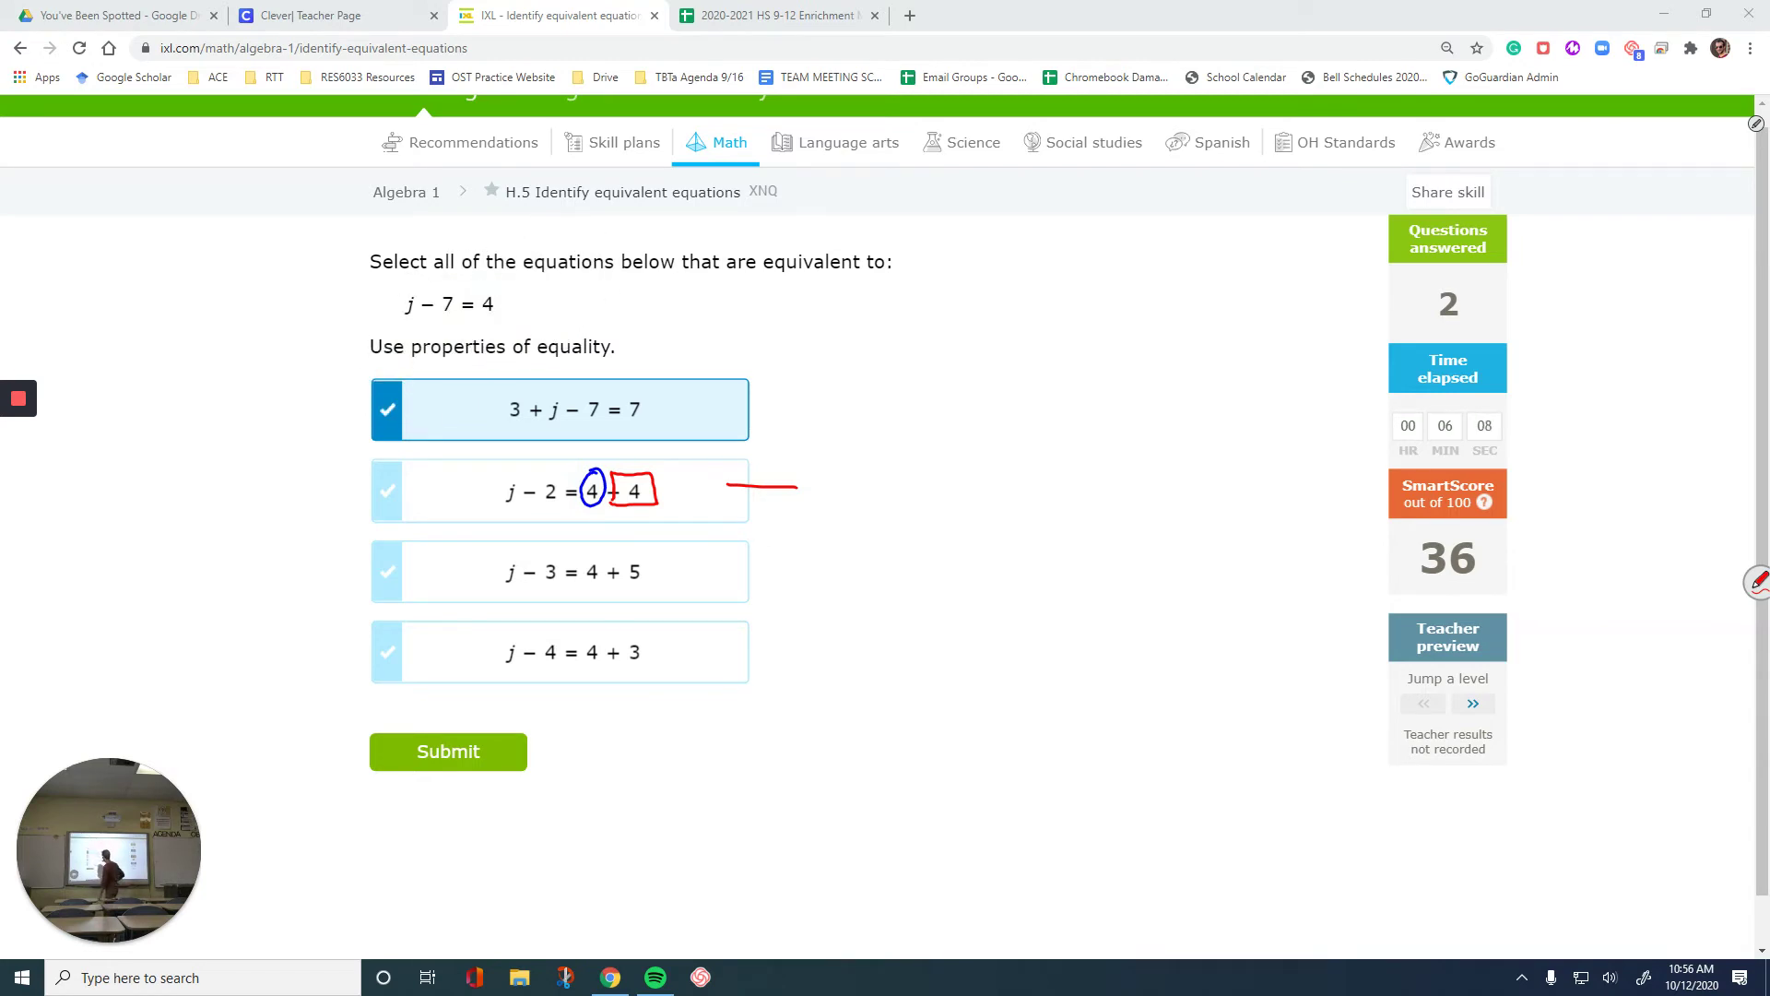
pyautogui.moveTo(850, 468); pyautogui.dragTo(572, 494)
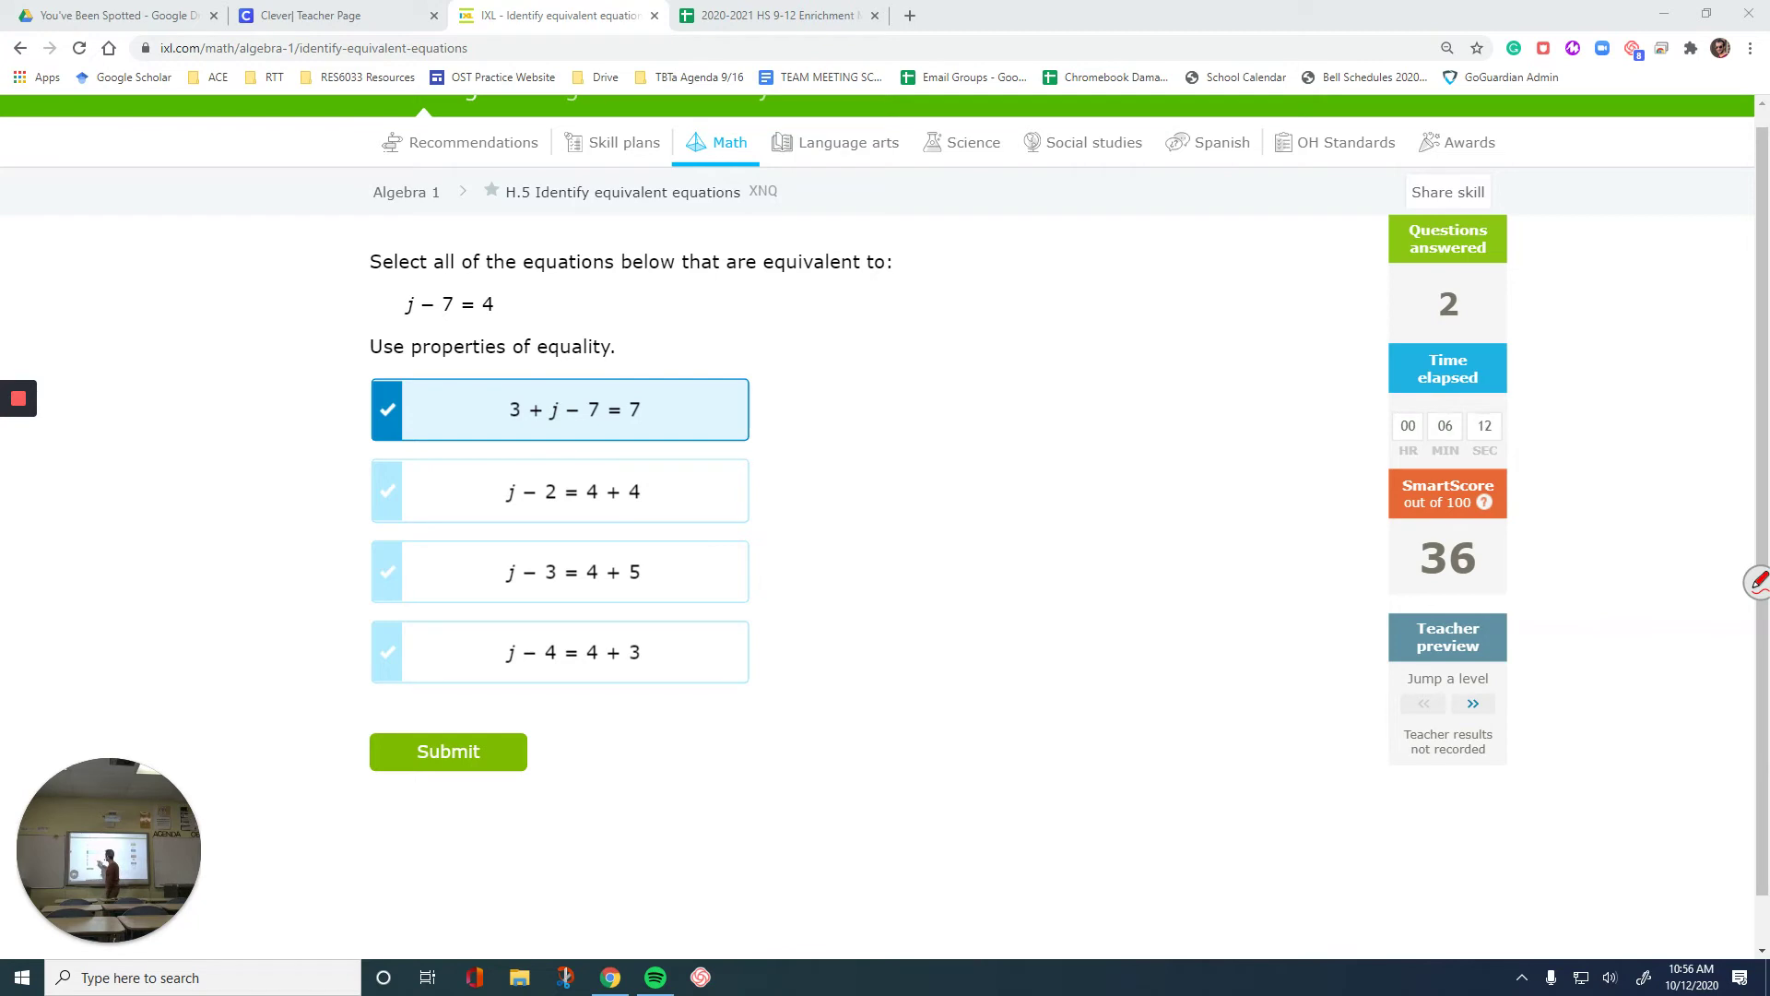
pyautogui.moveTo(620, 547)
pyautogui.mouseDown()
pyautogui.moveTo(651, 575)
pyautogui.moveTo(632, 544)
pyautogui.mouseUp()
pyautogui.moveTo(478, 319); pyautogui.dragTo(493, 326)
pyautogui.moveTo(522, 303); pyautogui.dragTo(508, 330)
pyautogui.moveTo(626, 568); pyautogui.dragTo(625, 577)
pyautogui.moveTo(418, 322)
pyautogui.mouseDown()
pyautogui.moveTo(437, 319)
pyautogui.moveTo(428, 334)
pyautogui.mouseUp()
pyautogui.moveTo(452, 311)
pyautogui.mouseDown()
pyautogui.moveTo(443, 331)
pyautogui.moveTo(538, 338)
pyautogui.mouseUp()
pyautogui.moveTo(404, 356)
pyautogui.mouseDown()
pyautogui.moveTo(423, 353)
pyautogui.moveTo(404, 382)
pyautogui.moveTo(465, 367)
pyautogui.mouseUp()
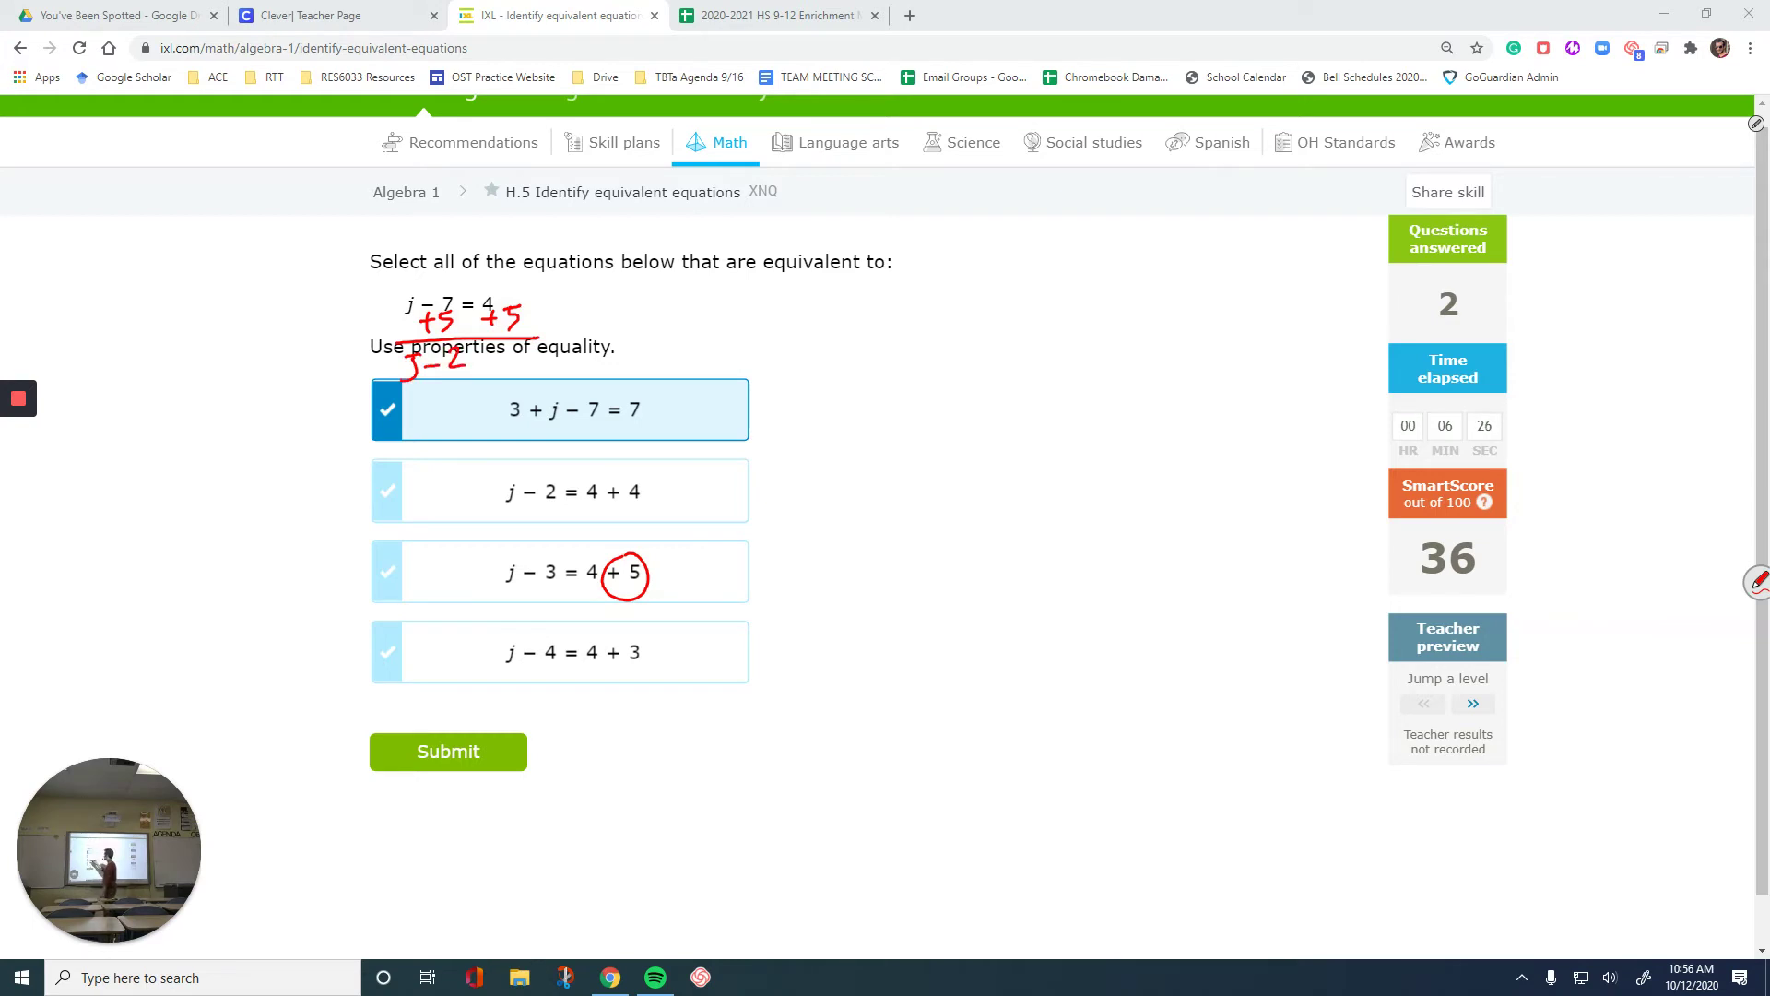
pyautogui.moveTo(394, 482); pyautogui.dragTo(708, 470)
pyautogui.moveTo(421, 569); pyautogui.dragTo(612, 559)
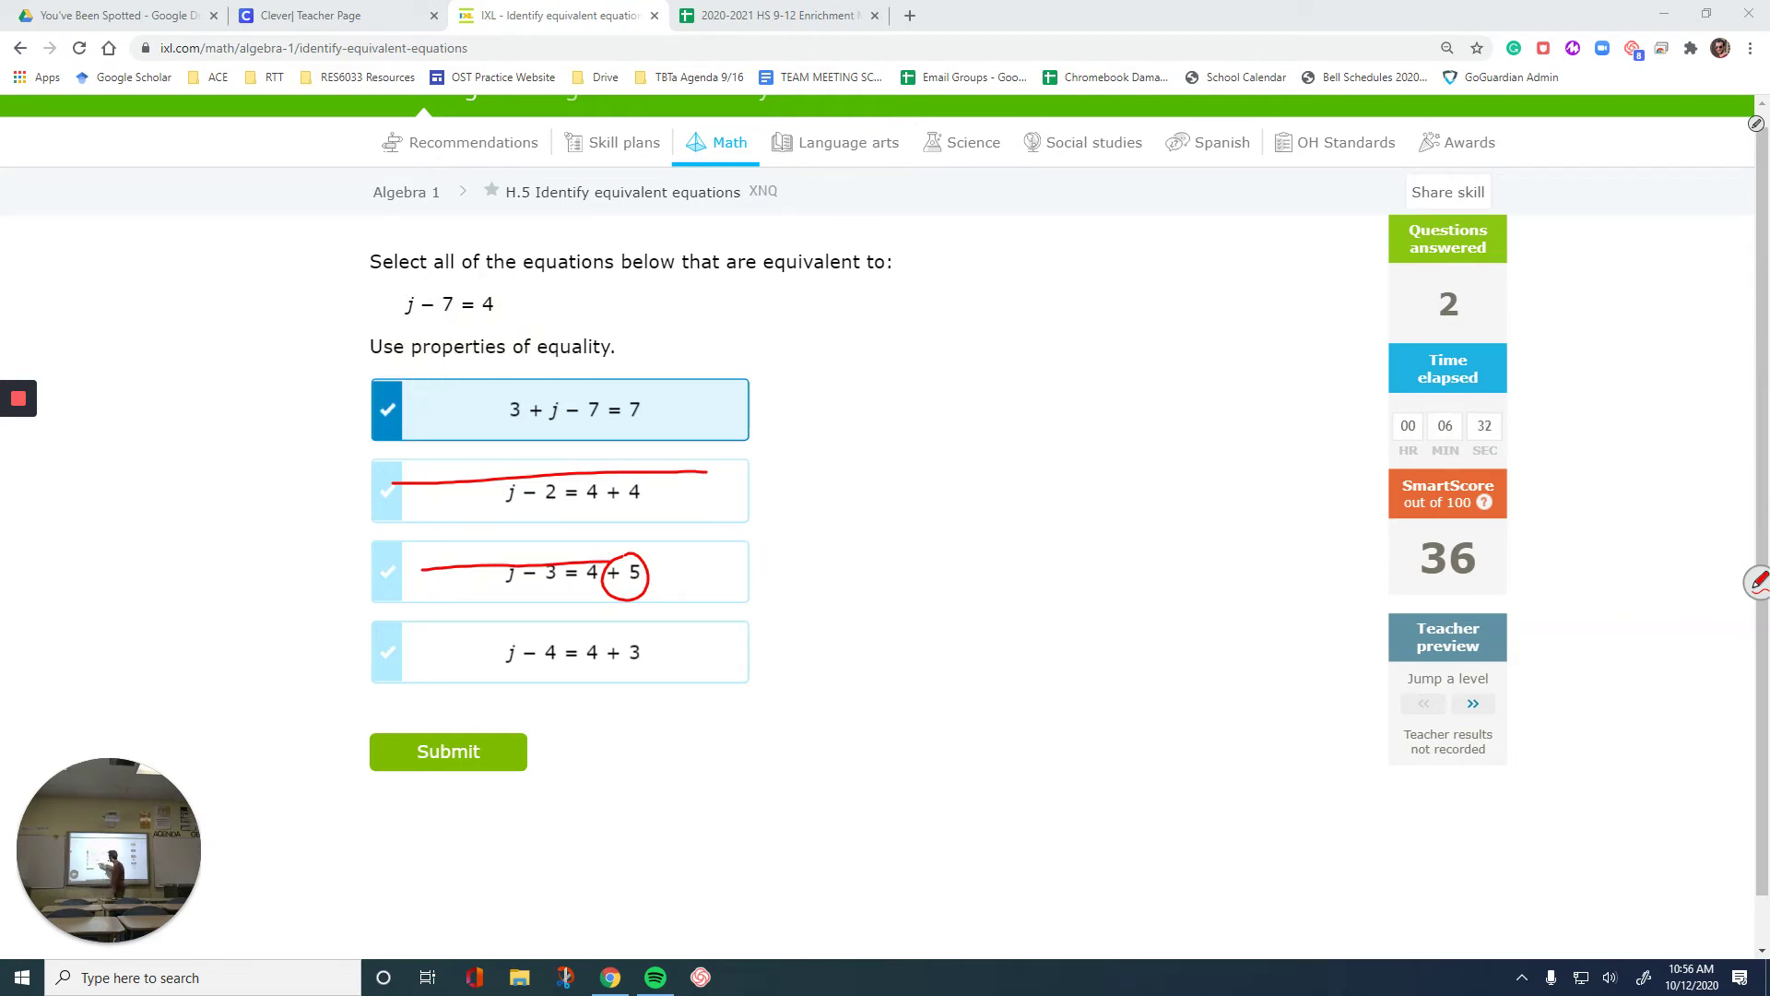
# Circle + 3 in the fourth option, write +3 under the given left side to get j − 4, and select j − 4 = 4 + 3
pyautogui.moveTo(610, 632)
pyautogui.mouseDown()
pyautogui.moveTo(611, 660)
pyautogui.moveTo(653, 638)
pyautogui.moveTo(610, 628)
pyautogui.mouseUp()
pyautogui.moveTo(424, 320)
pyautogui.mouseDown()
pyautogui.moveTo(458, 342)
pyautogui.moveTo(437, 364)
pyautogui.mouseUp()
pyautogui.moveTo(443, 352)
pyautogui.mouseDown()
pyautogui.moveTo(450, 370)
pyautogui.moveTo(415, 353)
pyautogui.mouseUp()
pyautogui.moveTo(408, 355); pyautogui.dragTo(388, 373)
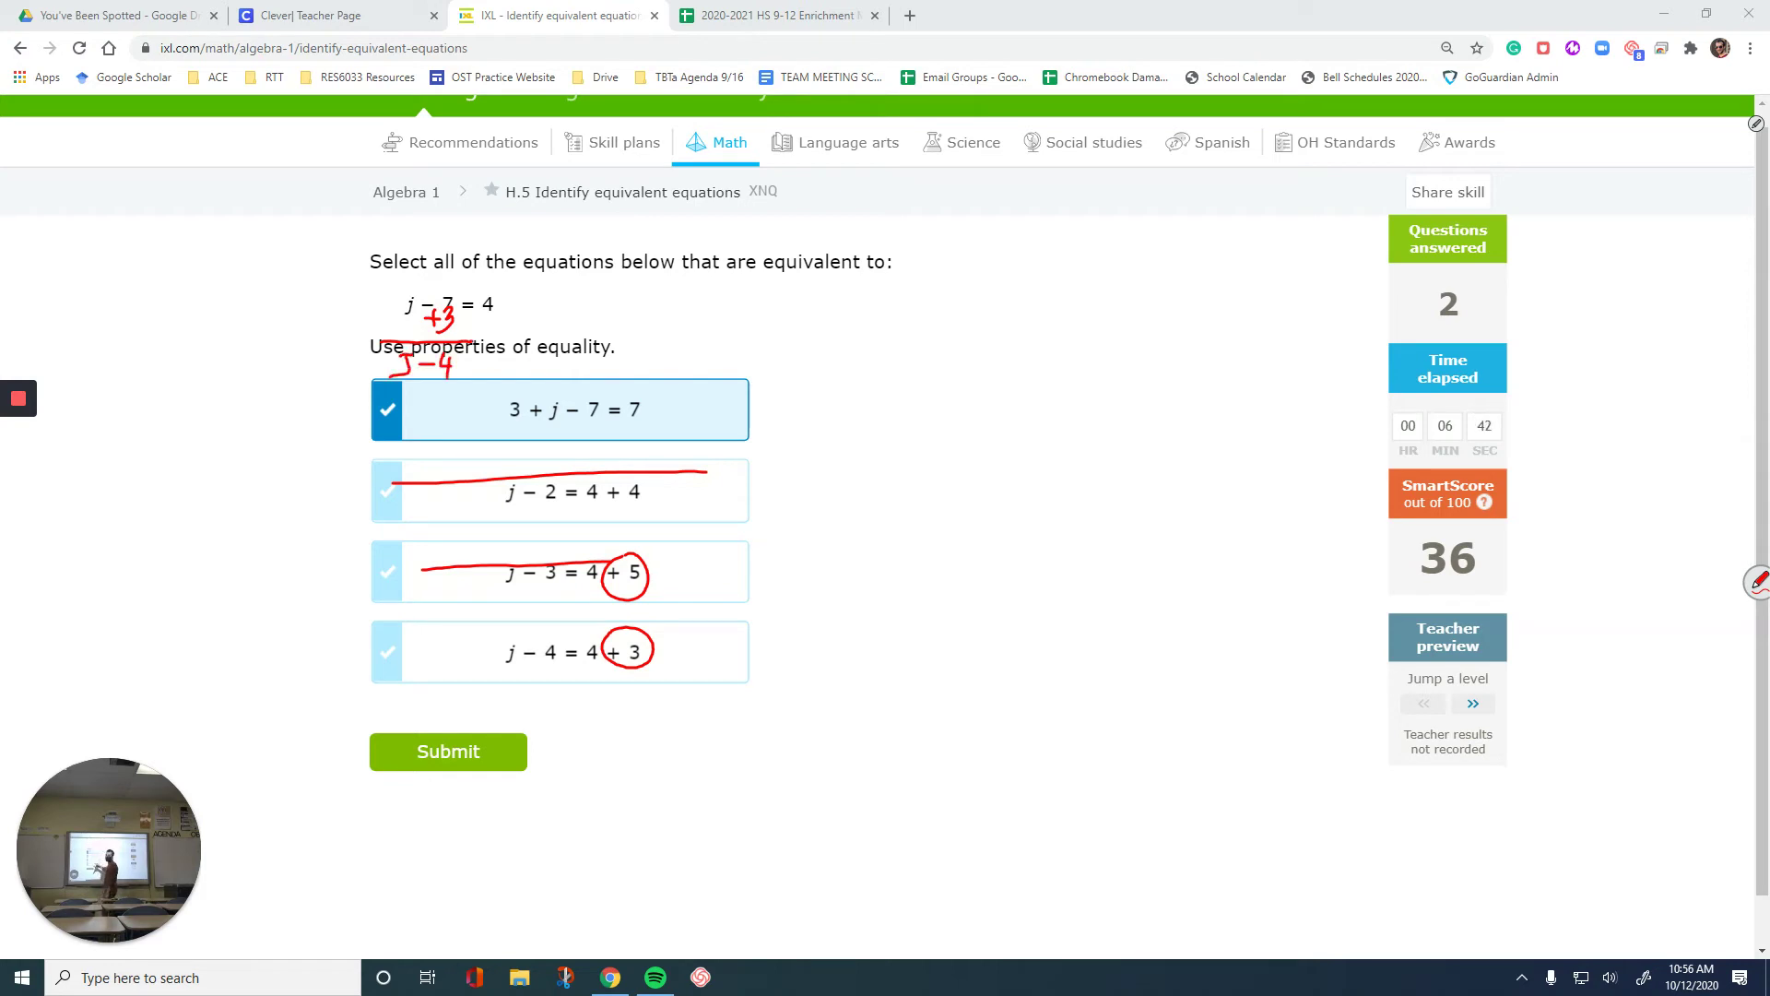
pyautogui.click(544, 653)
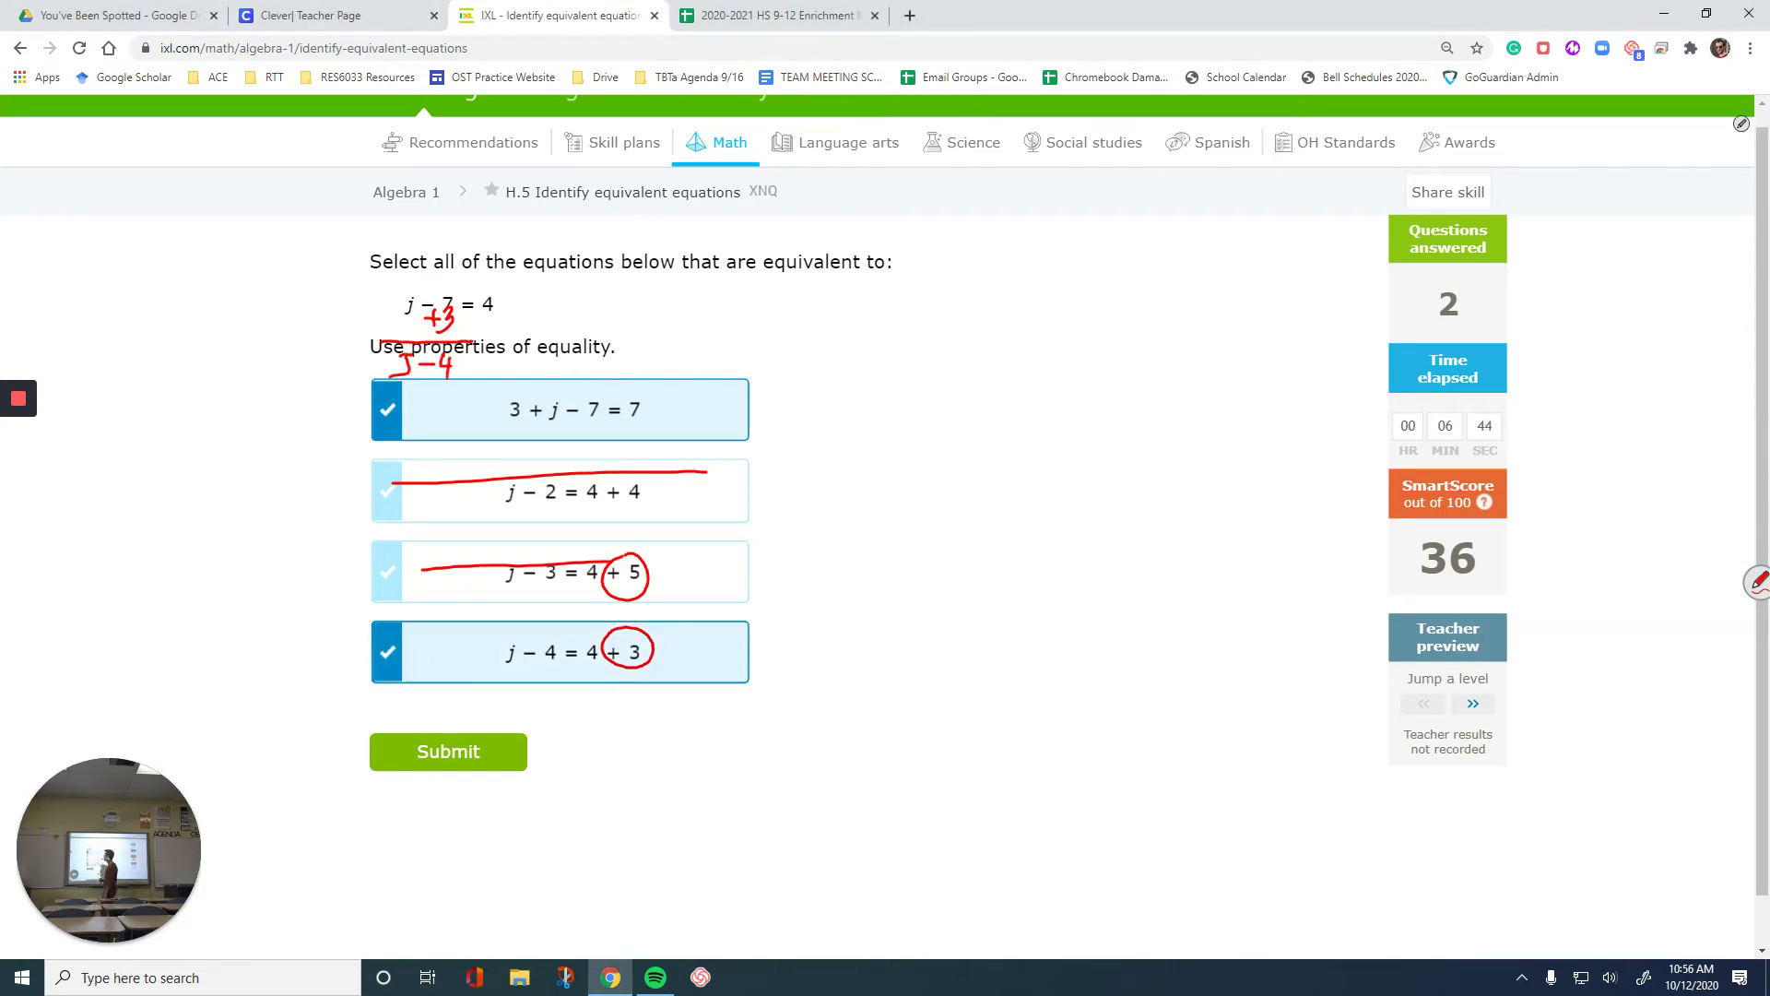
# Submit the two selected equations and clear all the ink for the next question
pyautogui.click(448, 751)
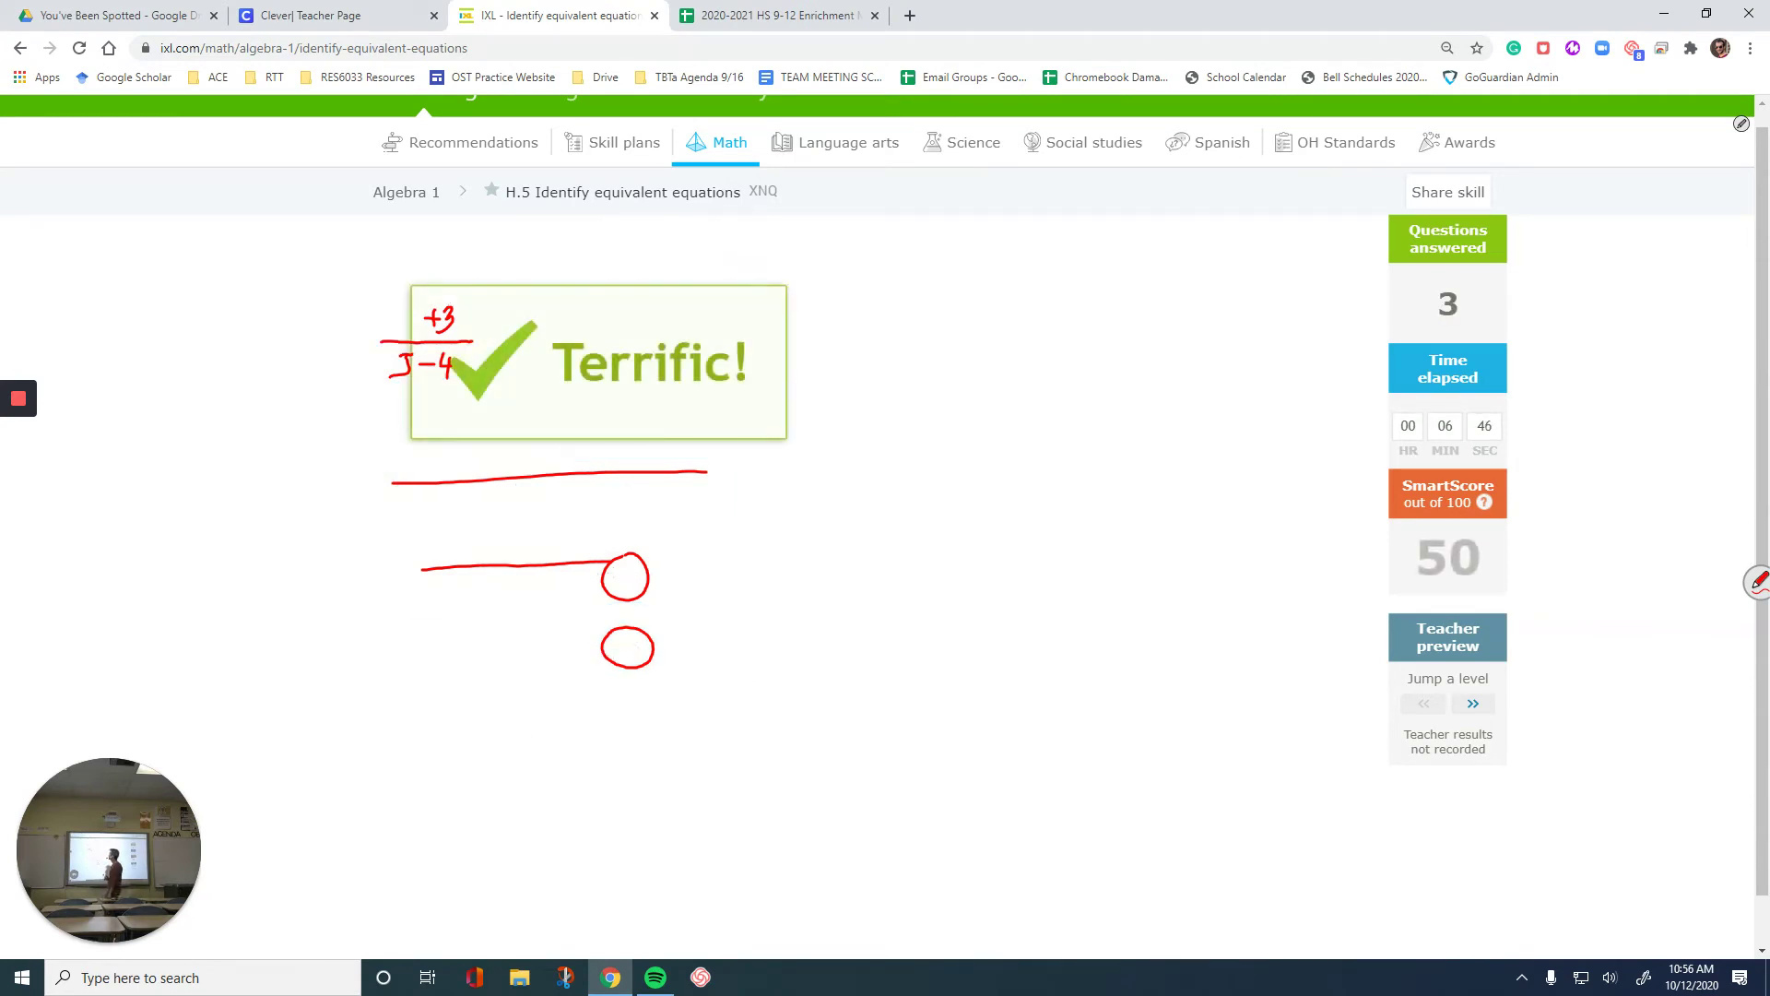
pyautogui.click(1741, 123)
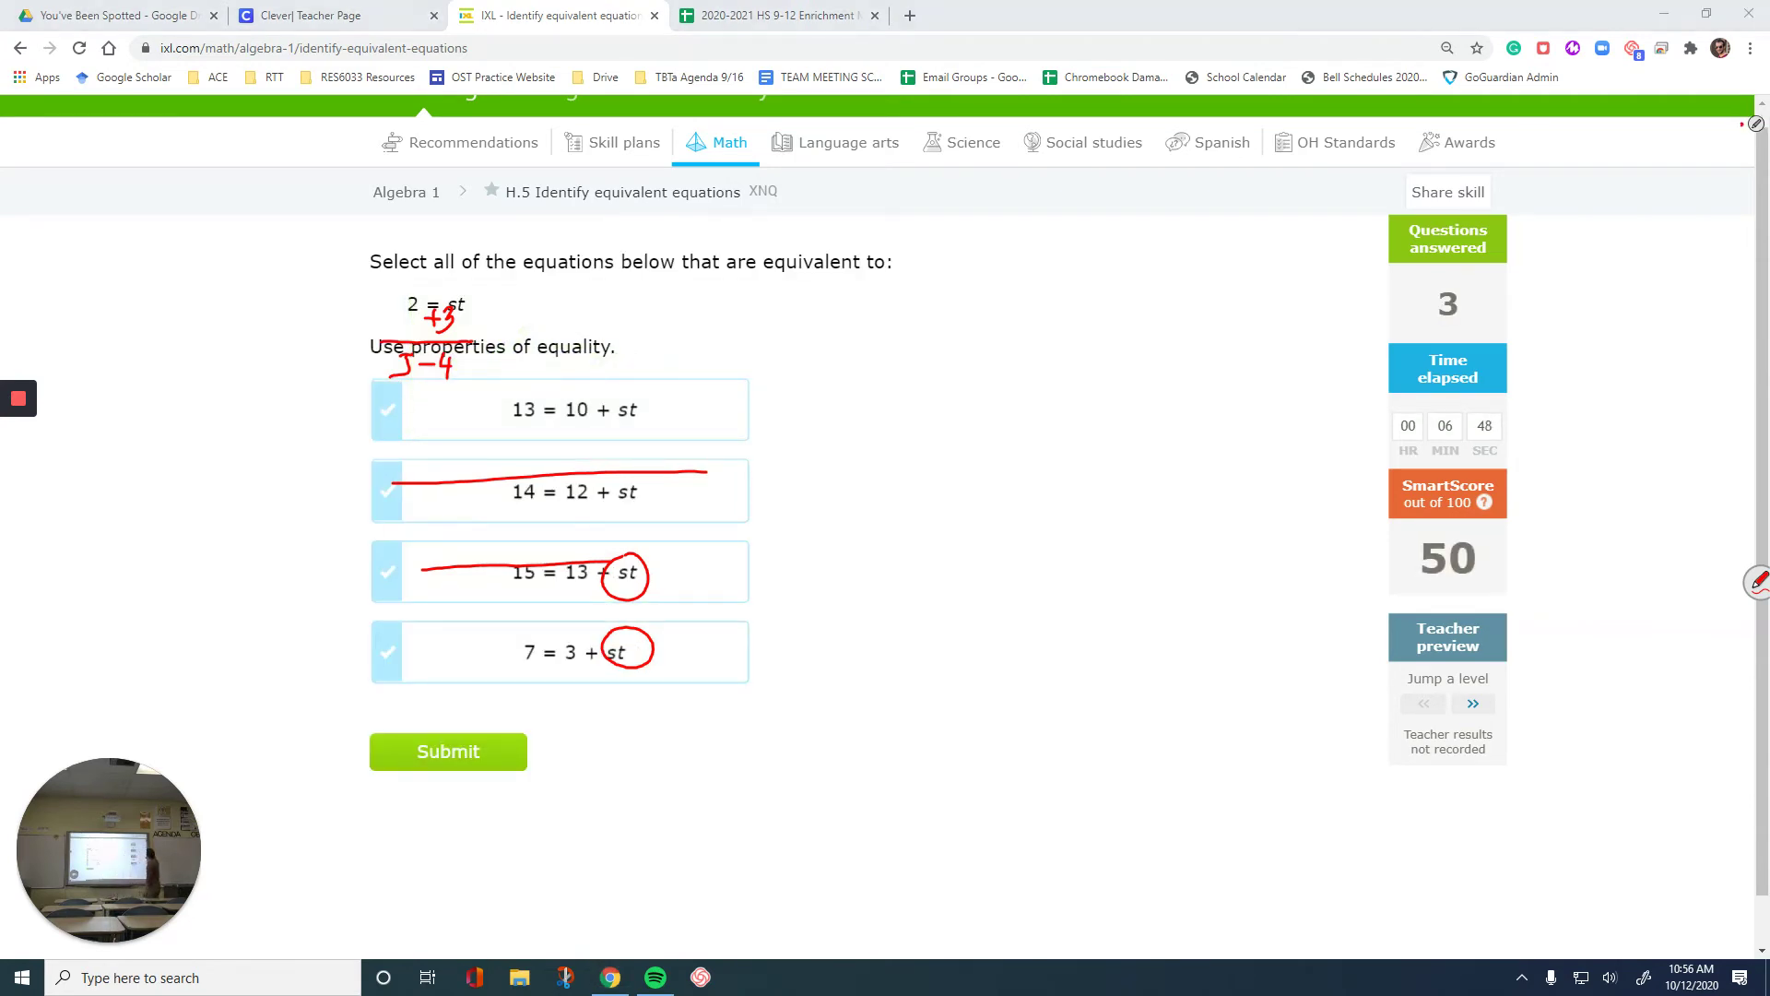
pyautogui.click(1757, 124)
pyautogui.click(1702, 149)
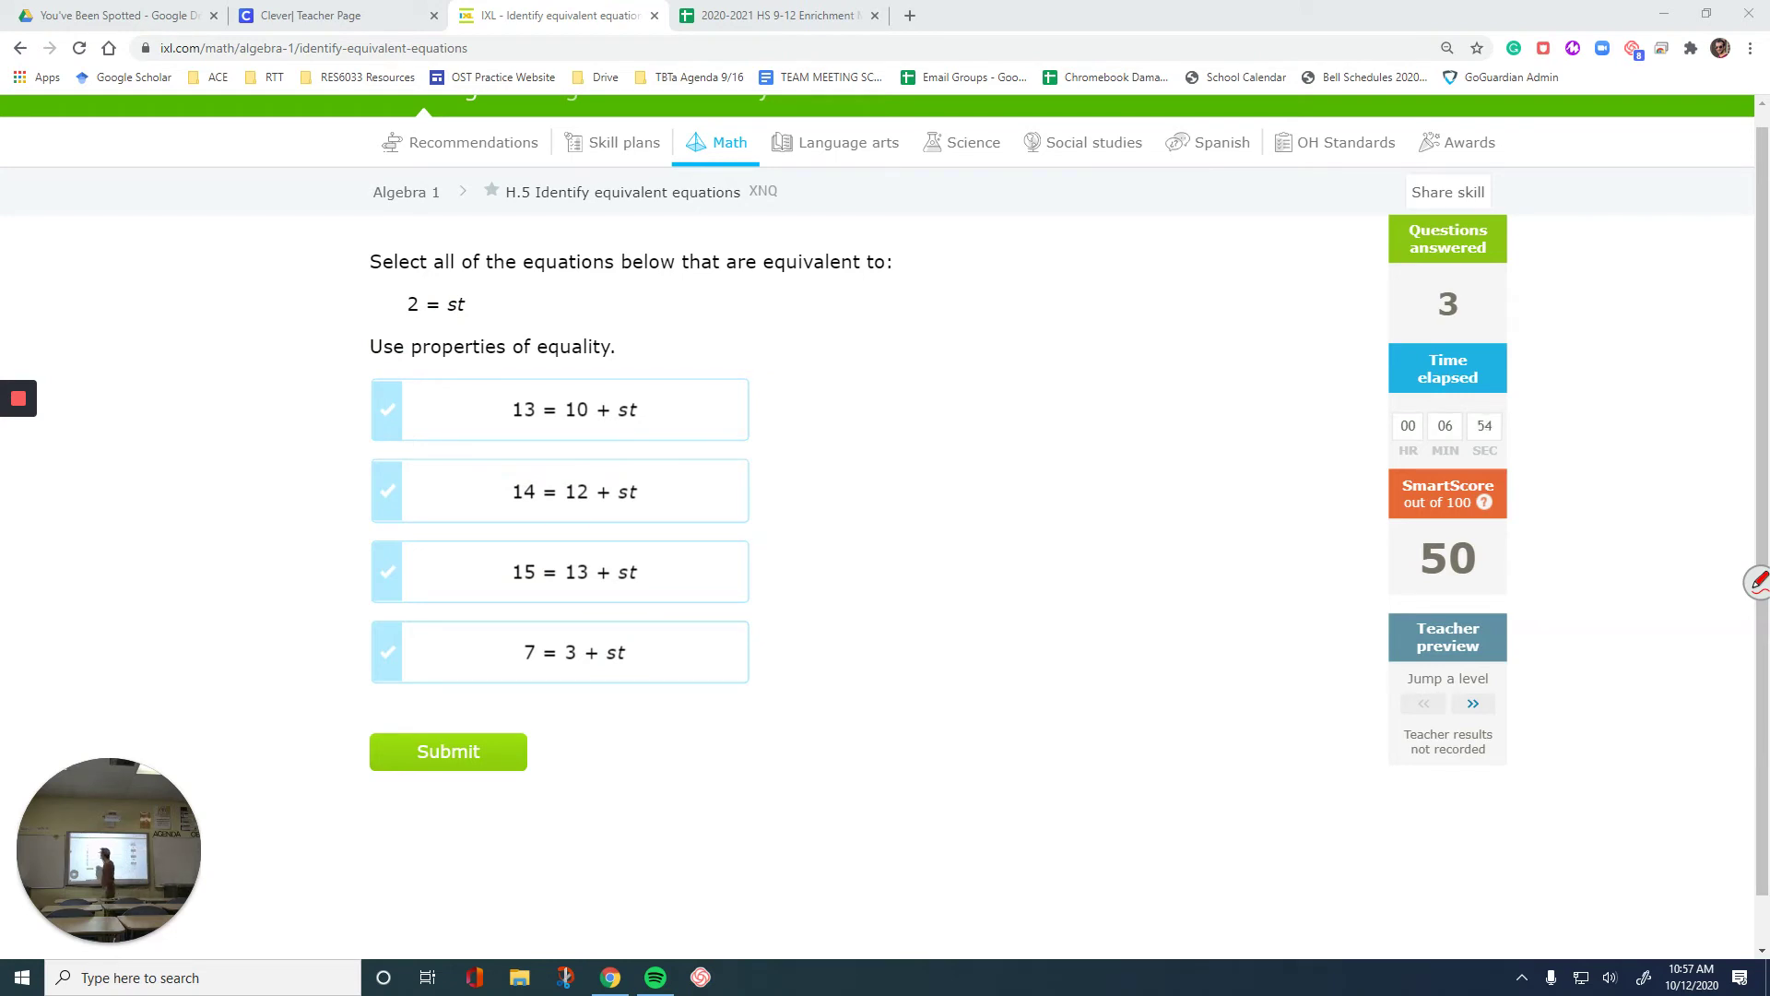
# Circle st in the equation 2 = st, write +10 under the 2 with a line beneath, and strike out 13 = 10 + st
pyautogui.moveTo(468, 286)
pyautogui.mouseDown()
pyautogui.moveTo(448, 286)
pyautogui.moveTo(472, 291)
pyautogui.mouseUp()
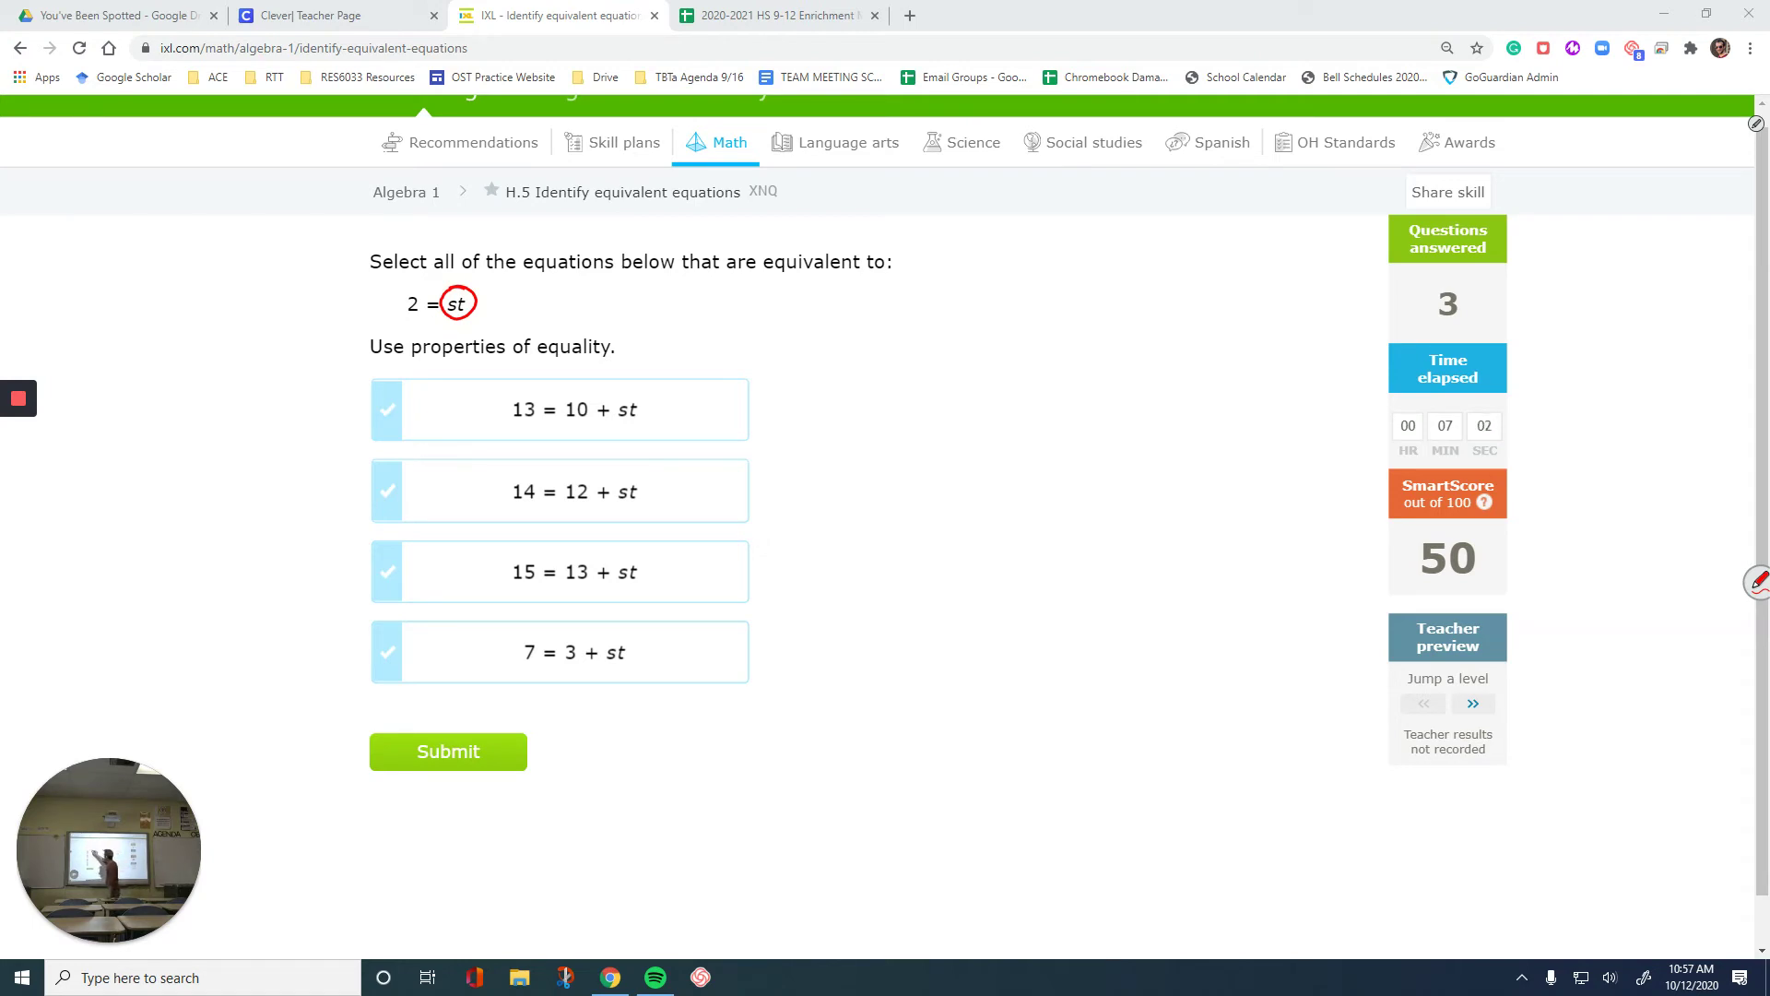
pyautogui.moveTo(383, 325); pyautogui.dragTo(398, 322)
pyautogui.moveTo(392, 313)
pyautogui.mouseDown()
pyautogui.moveTo(393, 334)
pyautogui.moveTo(418, 318)
pyautogui.mouseUp()
pyautogui.moveTo(370, 348); pyautogui.dragTo(426, 347)
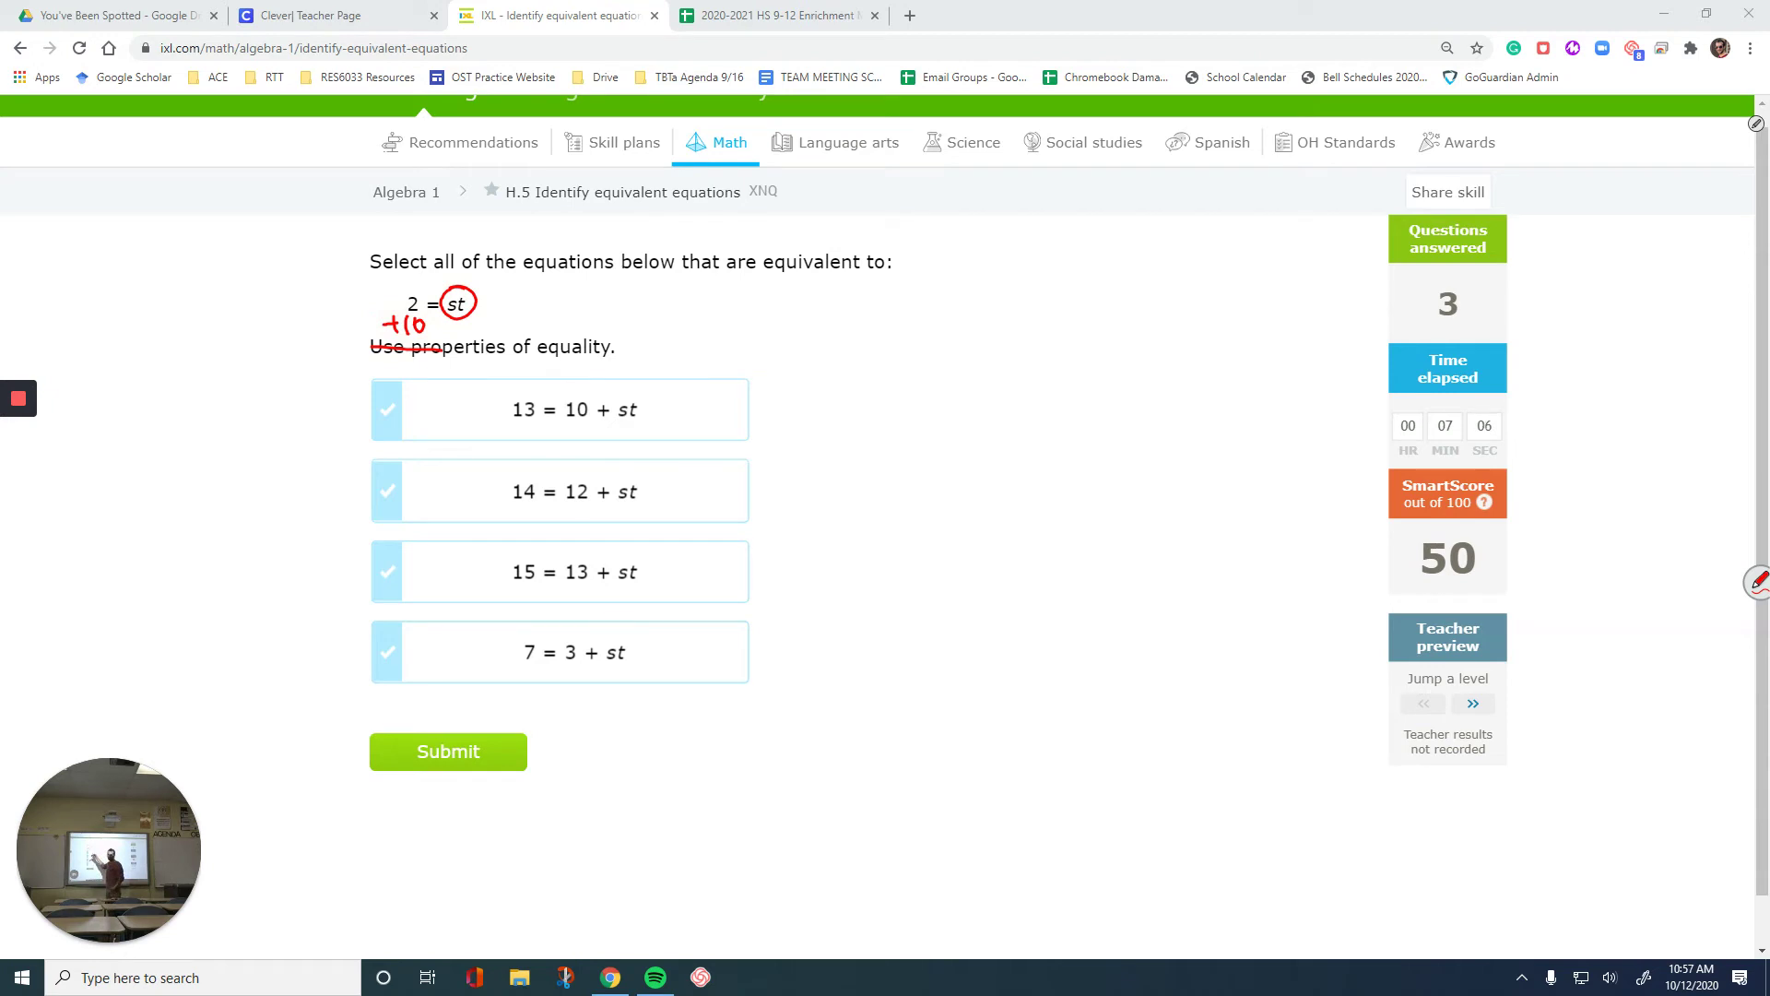
pyautogui.moveTo(366, 412); pyautogui.dragTo(764, 398)
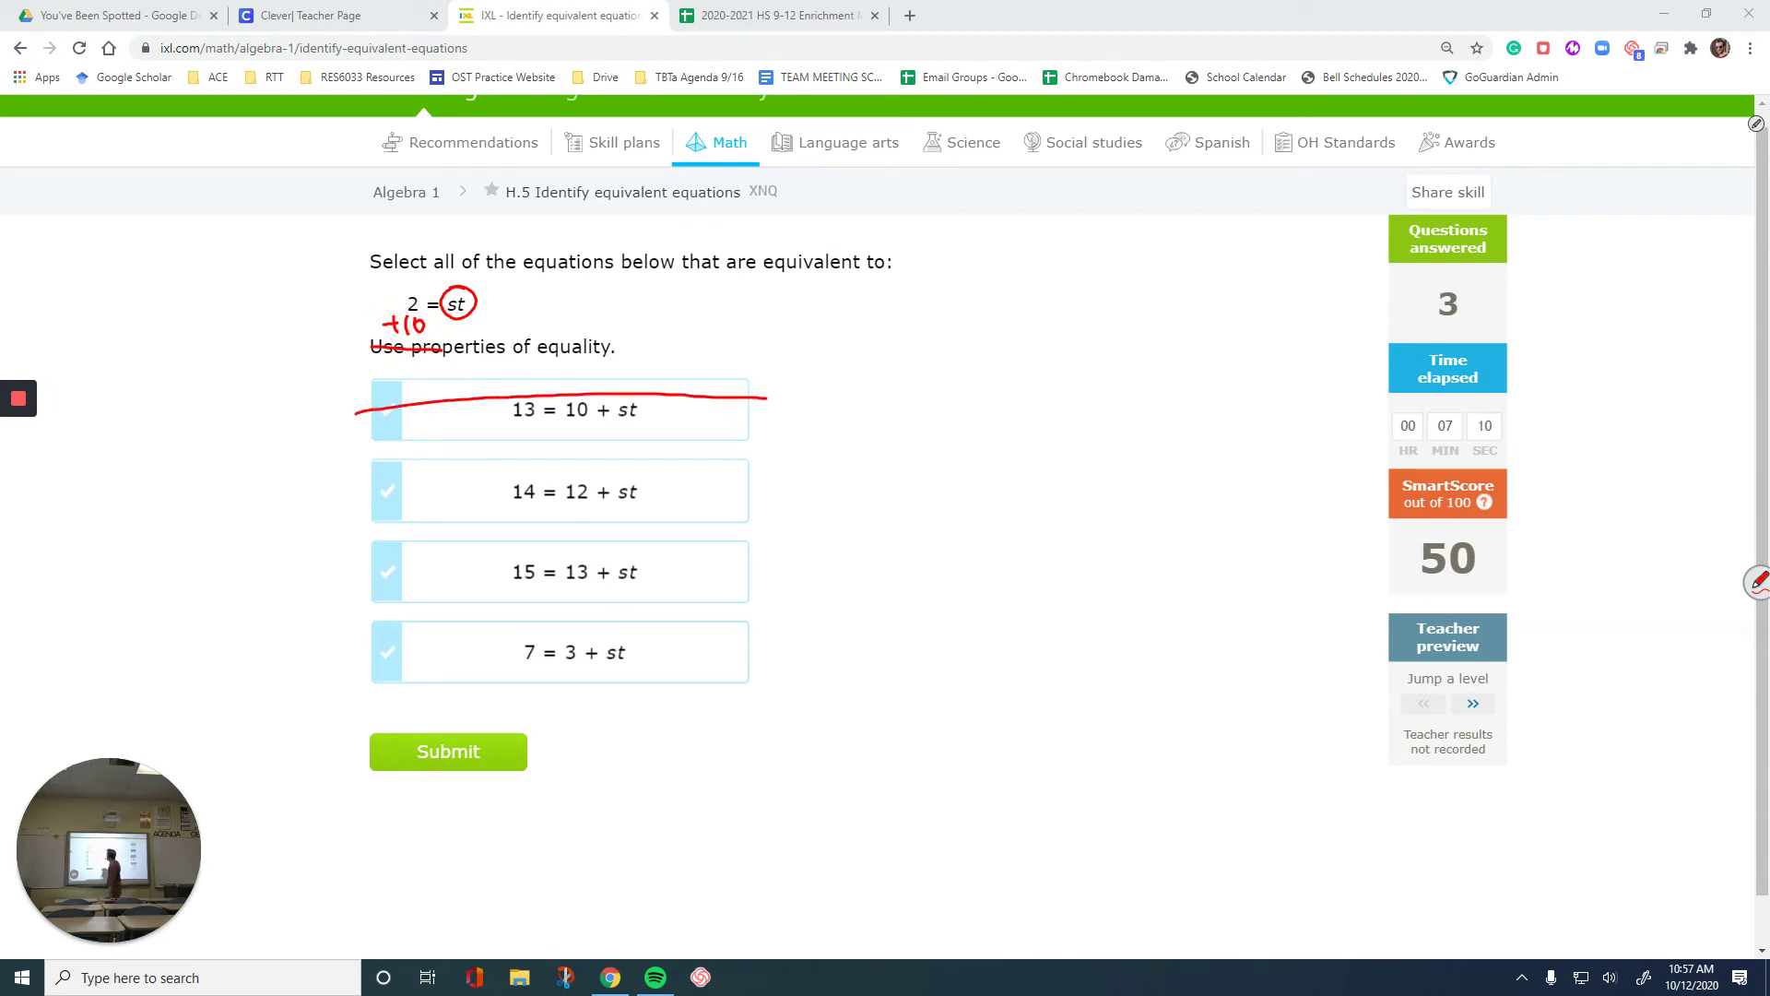
# Replace the handwritten work with +12 under the 2, giving 14, circle 12 + in the second option, and select 14 = 12 + st
pyautogui.moveTo(551, 265); pyautogui.dragTo(406, 334)
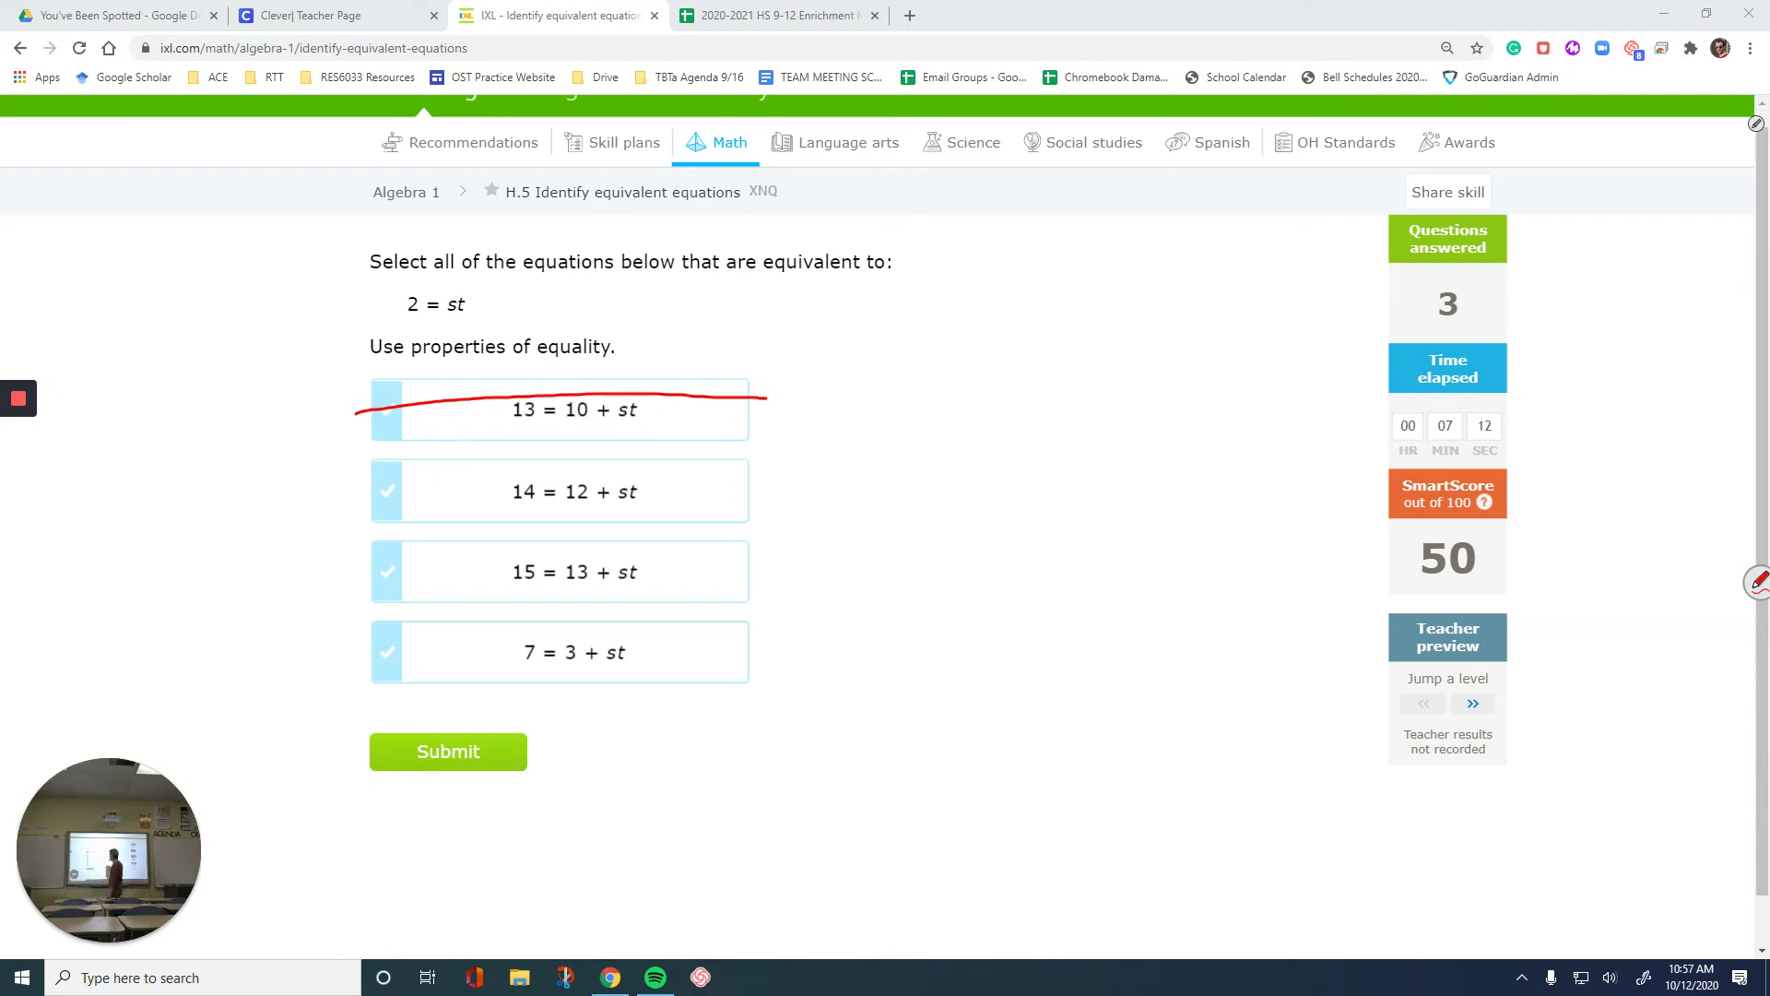
pyautogui.moveTo(590, 468)
pyautogui.mouseDown()
pyautogui.moveTo(559, 489)
pyautogui.moveTo(618, 496)
pyautogui.moveTo(595, 468)
pyautogui.mouseUp()
pyautogui.moveTo(383, 328); pyautogui.dragTo(393, 336)
pyautogui.moveTo(406, 315)
pyautogui.mouseDown()
pyautogui.moveTo(404, 336)
pyautogui.moveTo(431, 347)
pyautogui.moveTo(408, 375)
pyautogui.mouseUp()
pyautogui.moveTo(421, 354); pyautogui.dragTo(433, 381)
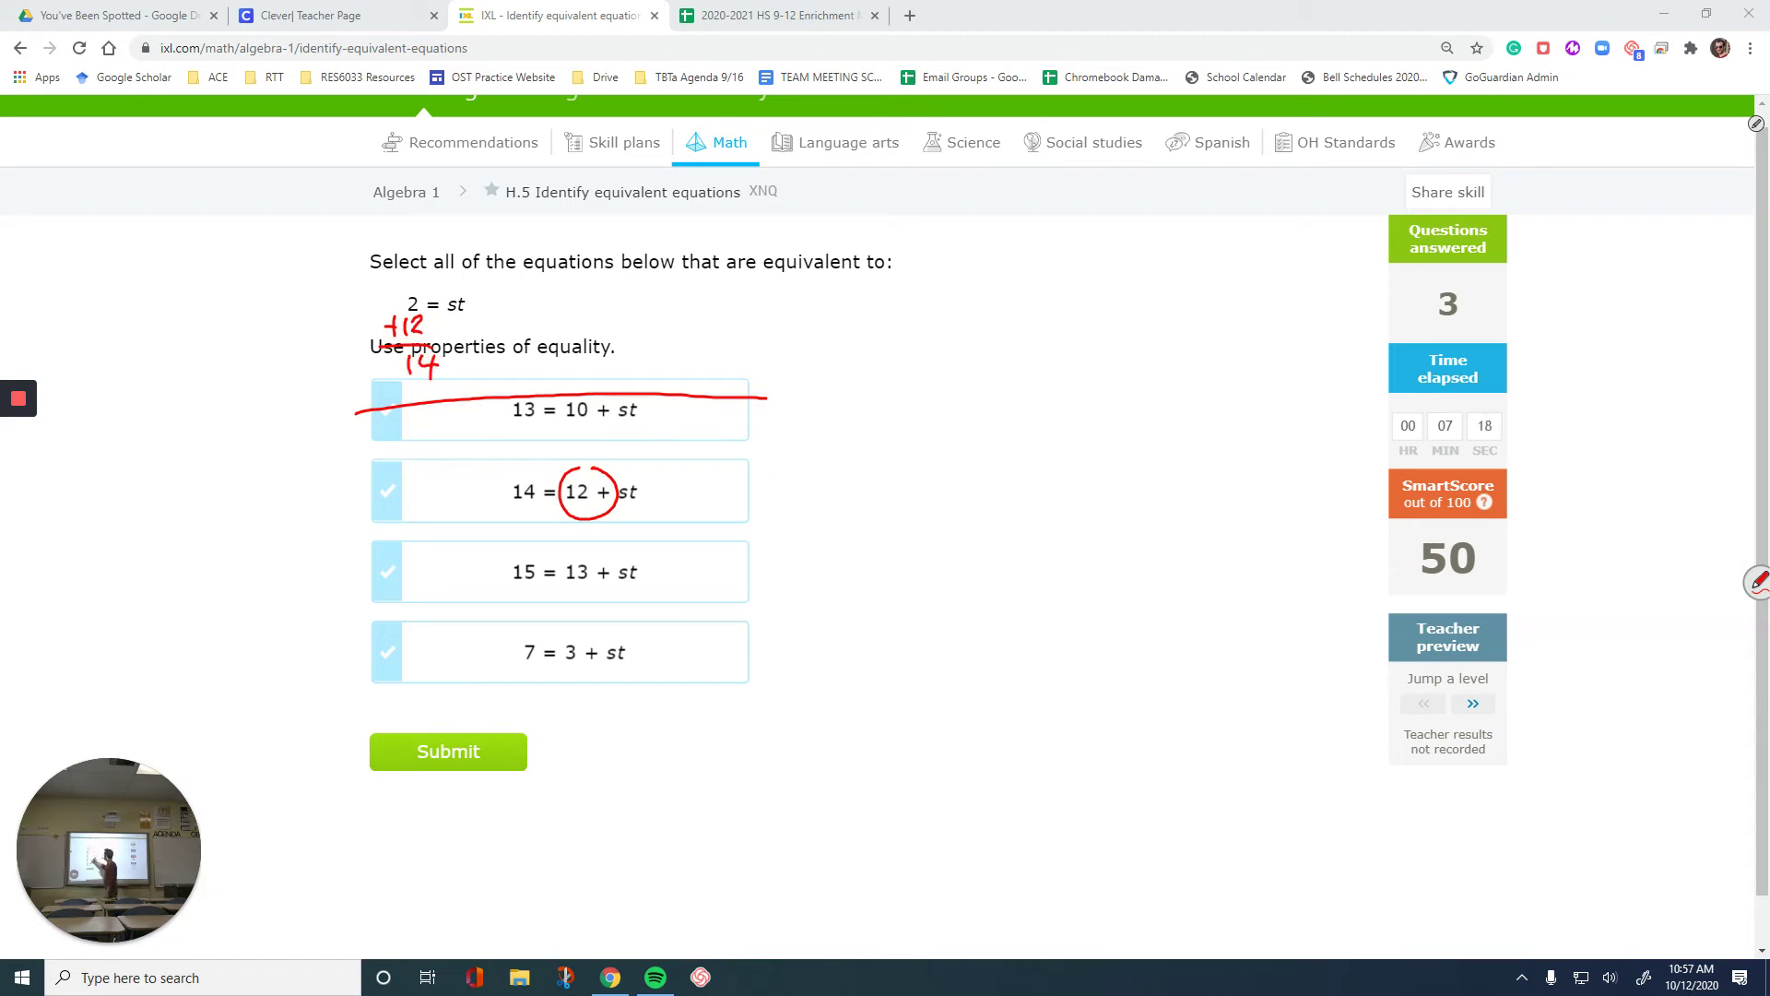
pyautogui.click(387, 492)
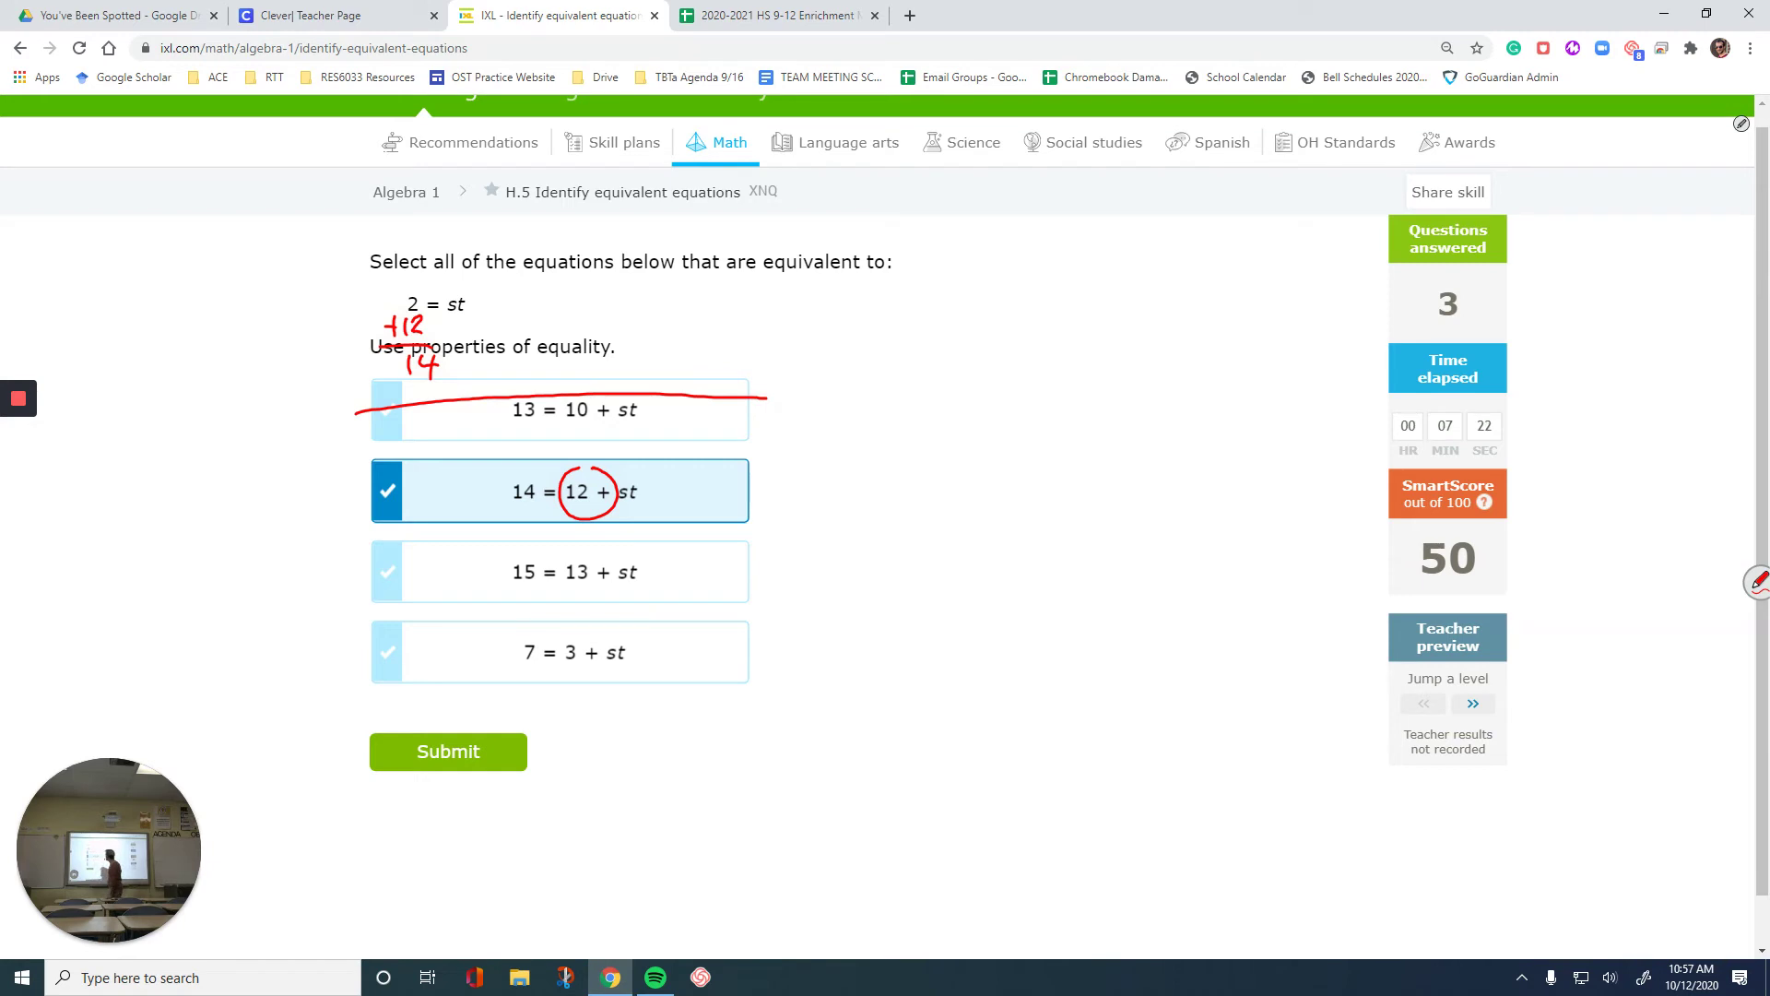
# Select the option 15 = 13 + st and replace the handwritten work with +13 under the 2, giving 15 = st + 13
pyautogui.moveTo(487, 299); pyautogui.dragTo(409, 336)
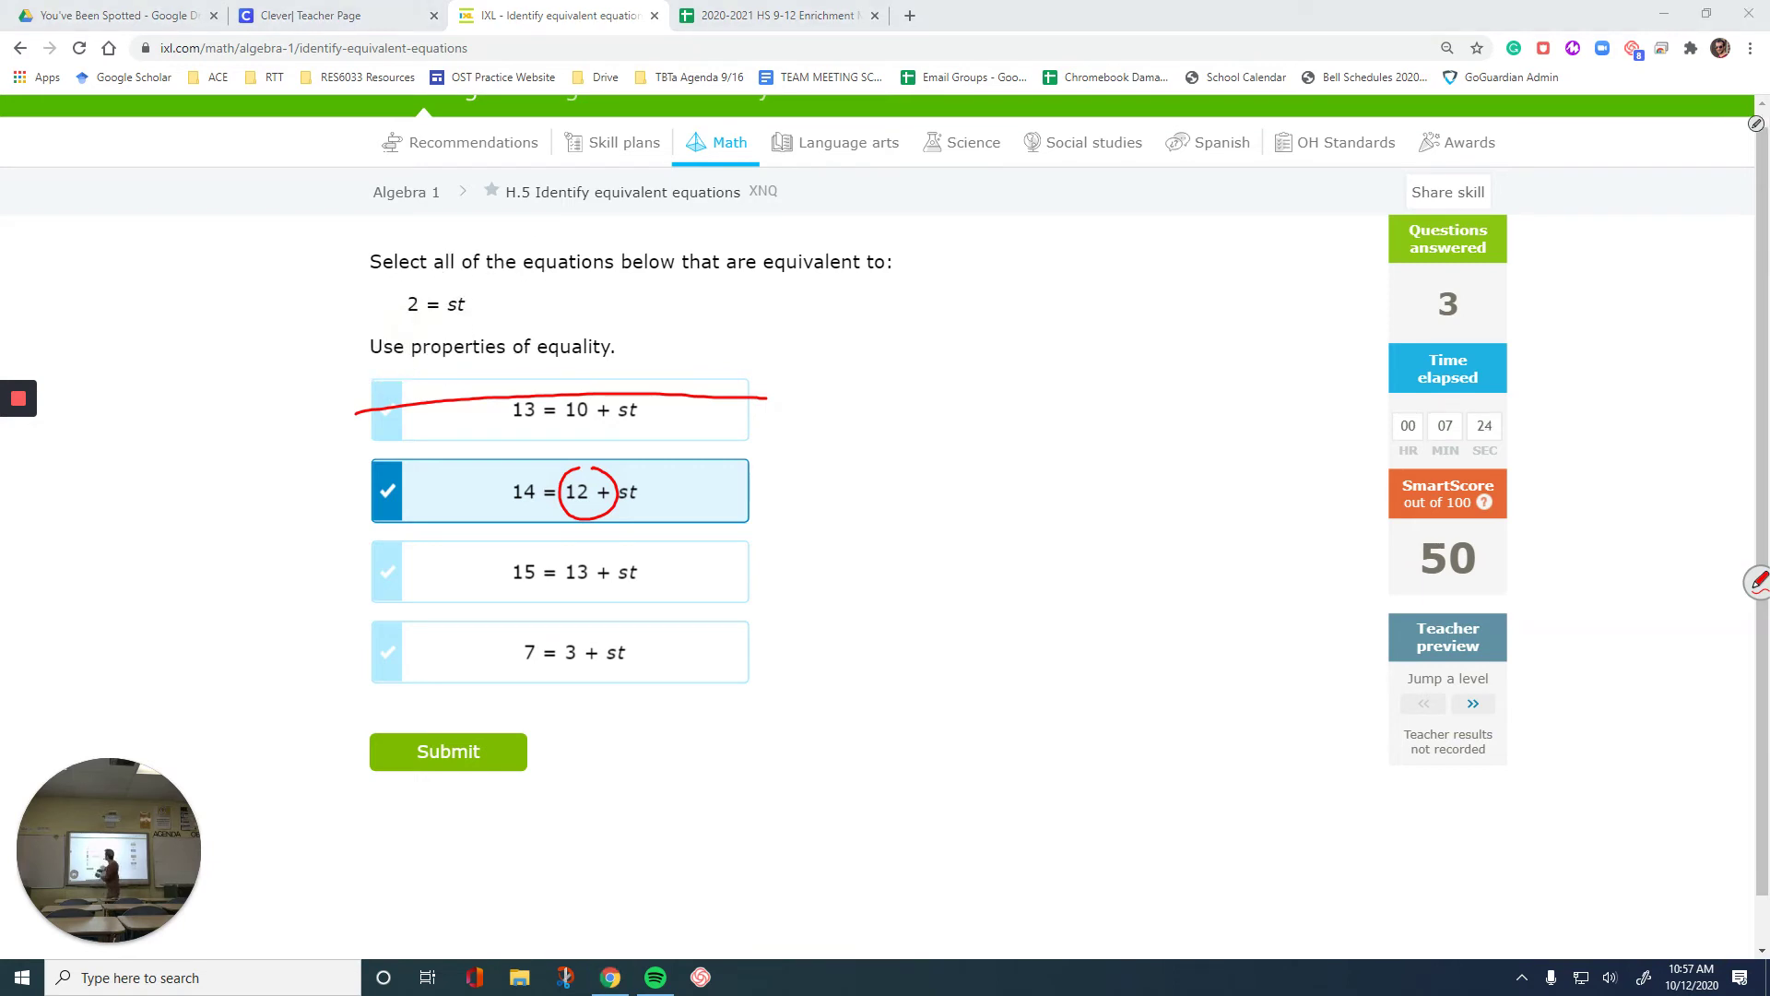
pyautogui.click(387, 572)
pyautogui.moveTo(382, 323); pyautogui.dragTo(398, 322)
pyautogui.moveTo(396, 312); pyautogui.dragTo(408, 329)
pyautogui.moveTo(417, 310)
pyautogui.mouseDown()
pyautogui.moveTo(459, 341)
pyautogui.moveTo(410, 374)
pyautogui.mouseUp()
pyautogui.moveTo(435, 352)
pyautogui.mouseDown()
pyautogui.moveTo(415, 372)
pyautogui.moveTo(457, 356)
pyautogui.mouseUp()
pyautogui.moveTo(442, 367); pyautogui.dragTo(488, 373)
pyautogui.moveTo(481, 363); pyautogui.dragTo(517, 362)
pyautogui.moveTo(511, 354); pyautogui.dragTo(523, 365)
pyautogui.moveTo(526, 352); pyautogui.dragTo(530, 368)
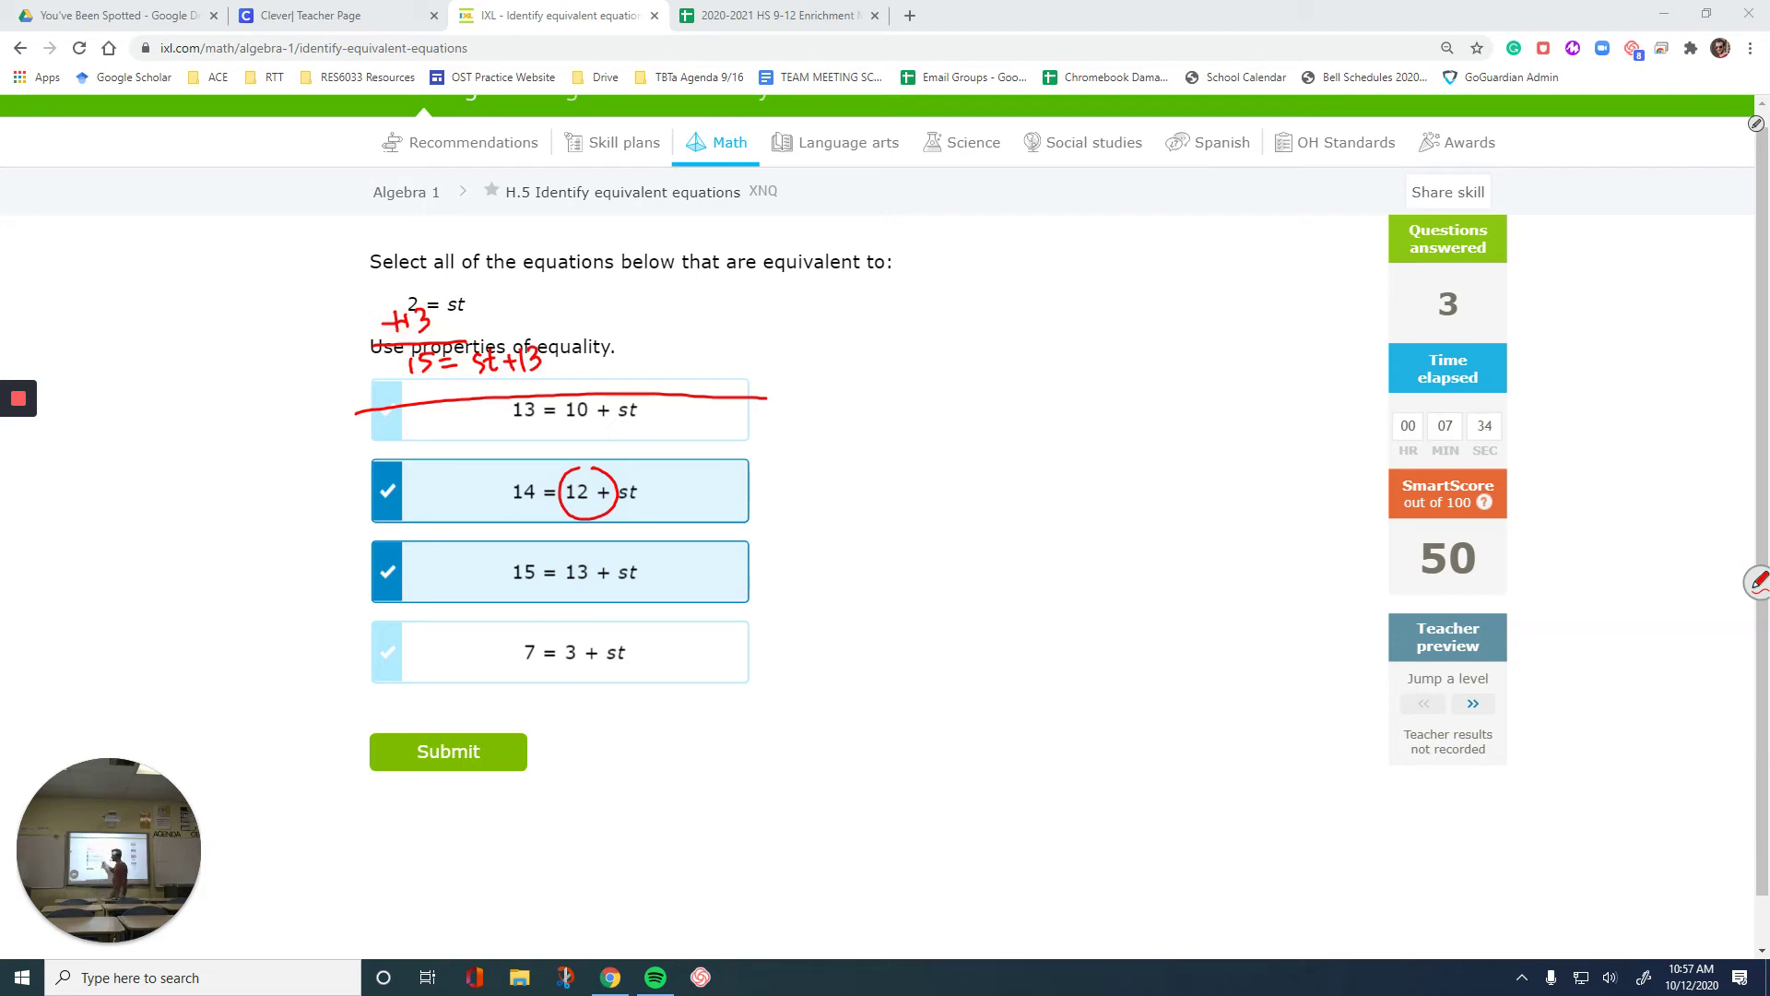
# Replace the handwritten work with +3 on both sides of 2 = st, circle 3 + st in the fourth option, and cross out its 7
pyautogui.moveTo(397, 312); pyautogui.dragTo(550, 307)
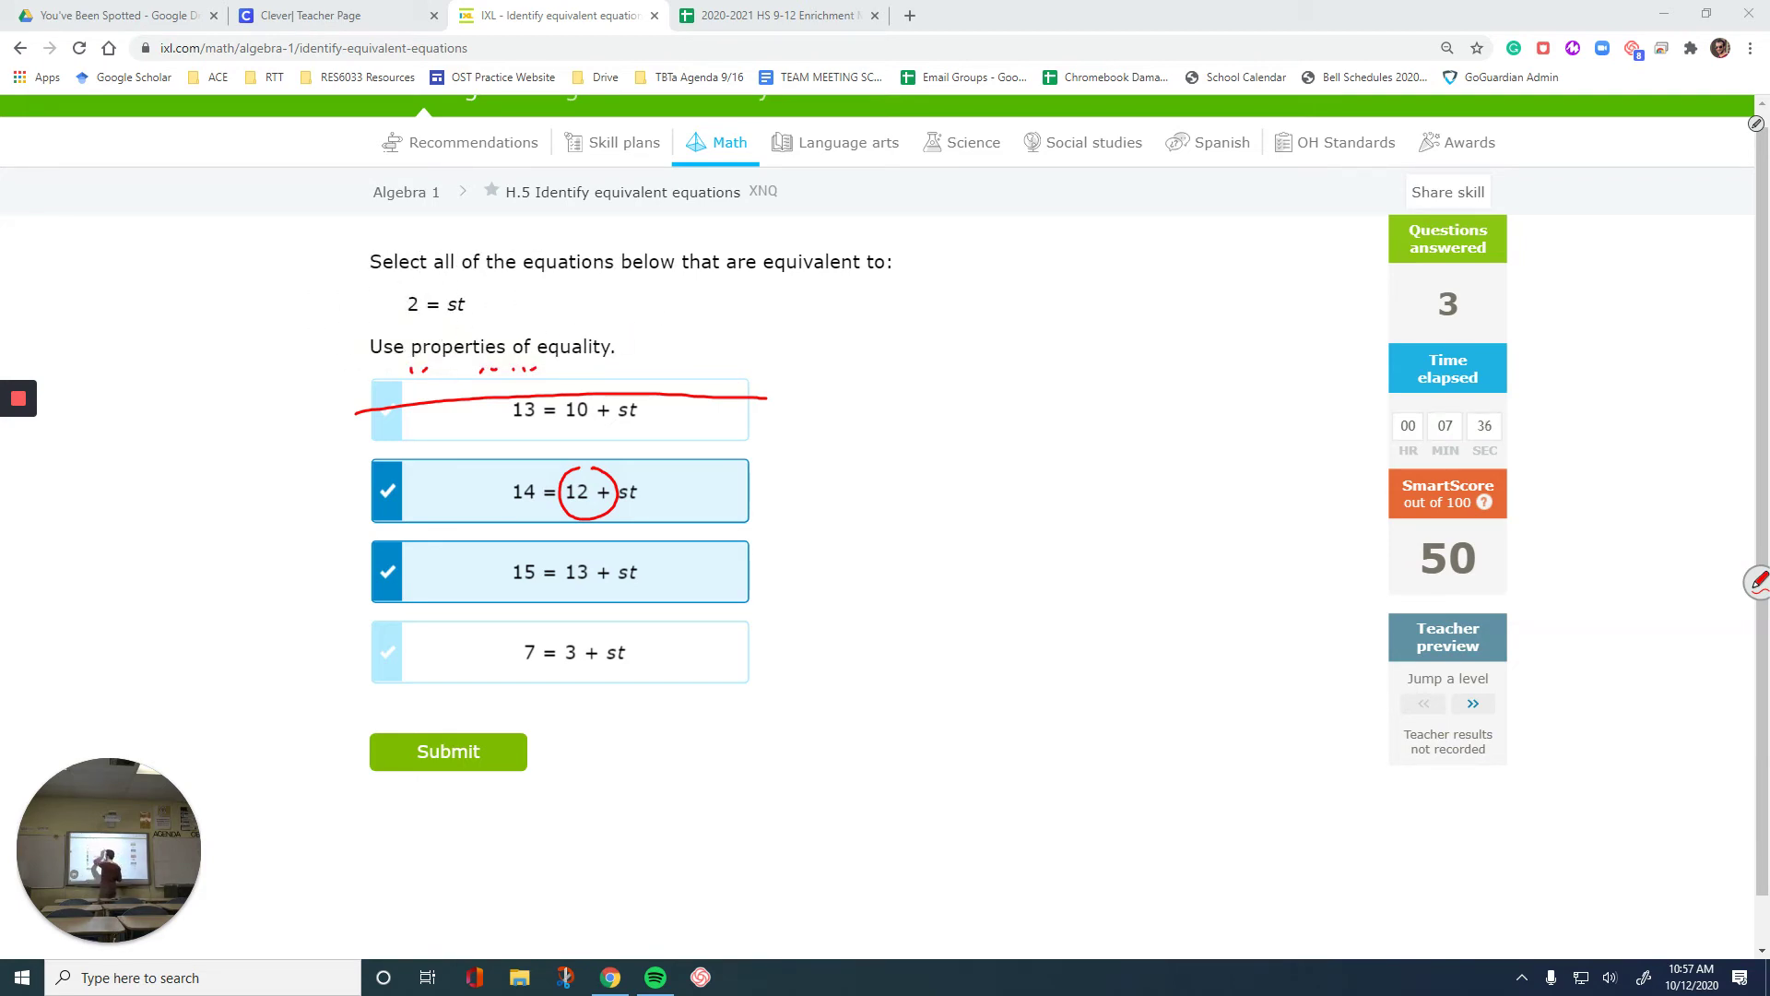
pyautogui.moveTo(627, 617)
pyautogui.mouseDown()
pyautogui.moveTo(566, 660)
pyautogui.moveTo(635, 623)
pyautogui.mouseUp()
pyautogui.moveTo(469, 307); pyautogui.dragTo(489, 305)
pyautogui.moveTo(479, 297); pyautogui.dragTo(499, 311)
pyautogui.moveTo(394, 328); pyautogui.dragTo(548, 325)
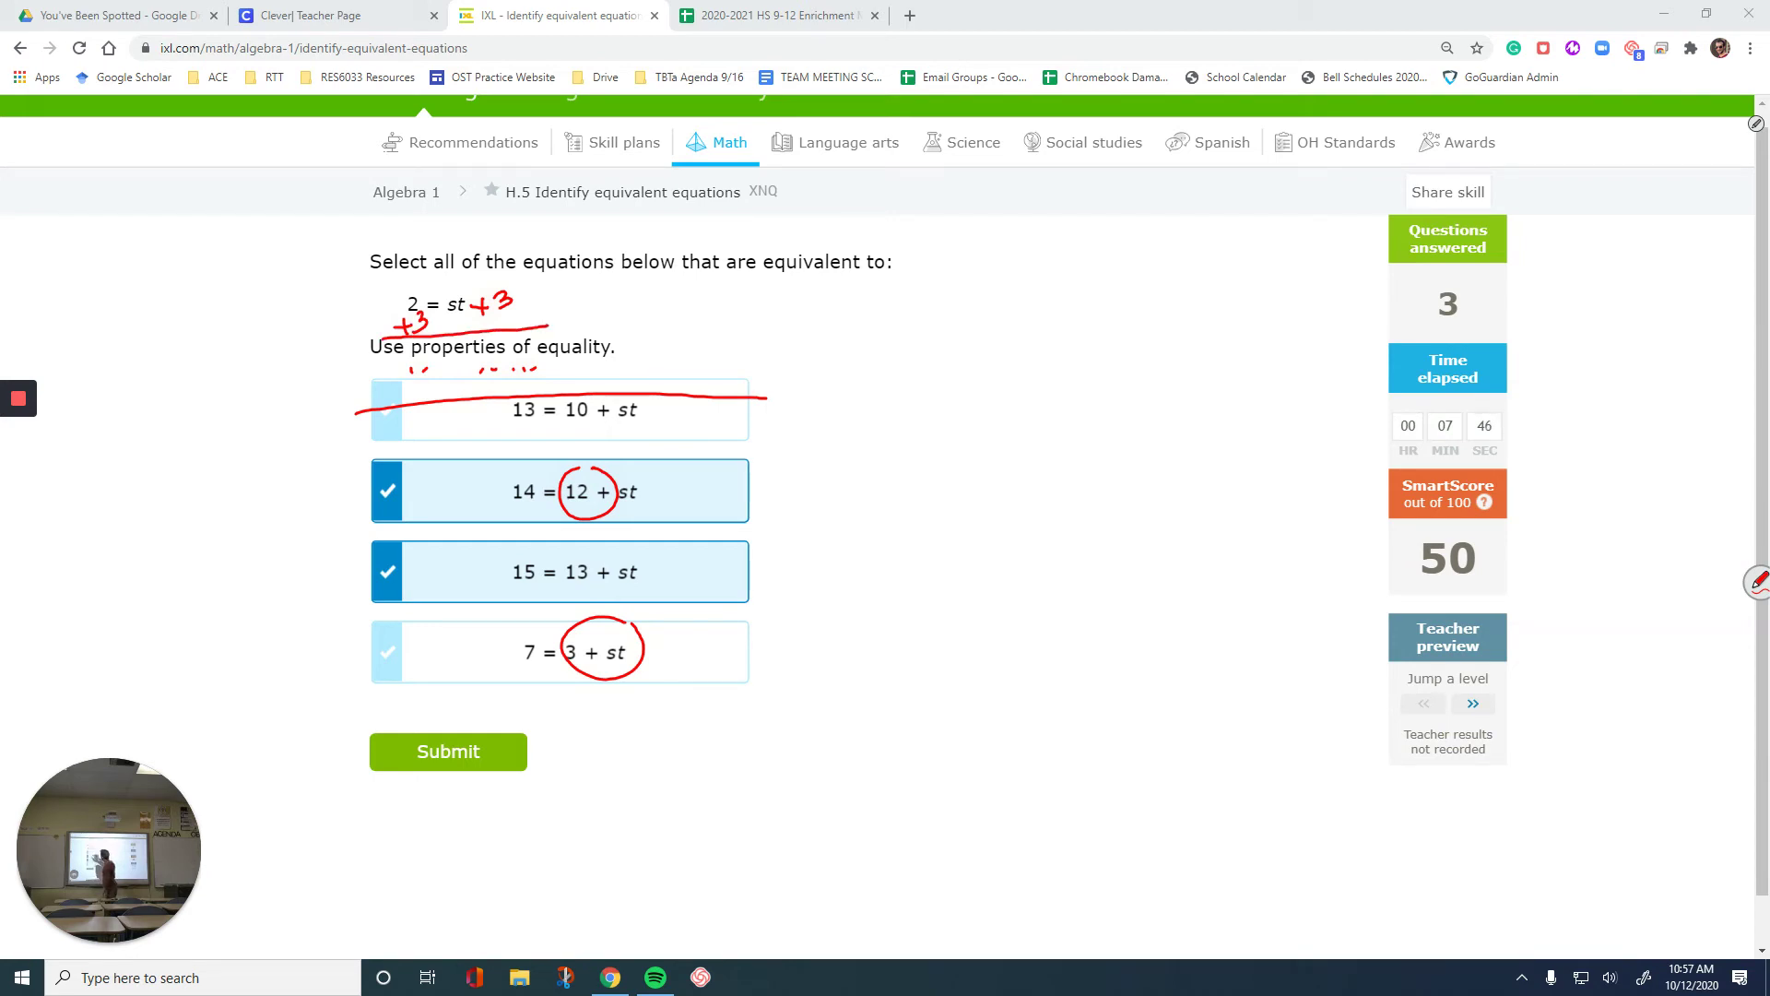
pyautogui.moveTo(531, 647)
pyautogui.mouseDown()
pyautogui.moveTo(519, 661)
pyautogui.moveTo(541, 667)
pyautogui.mouseUp()
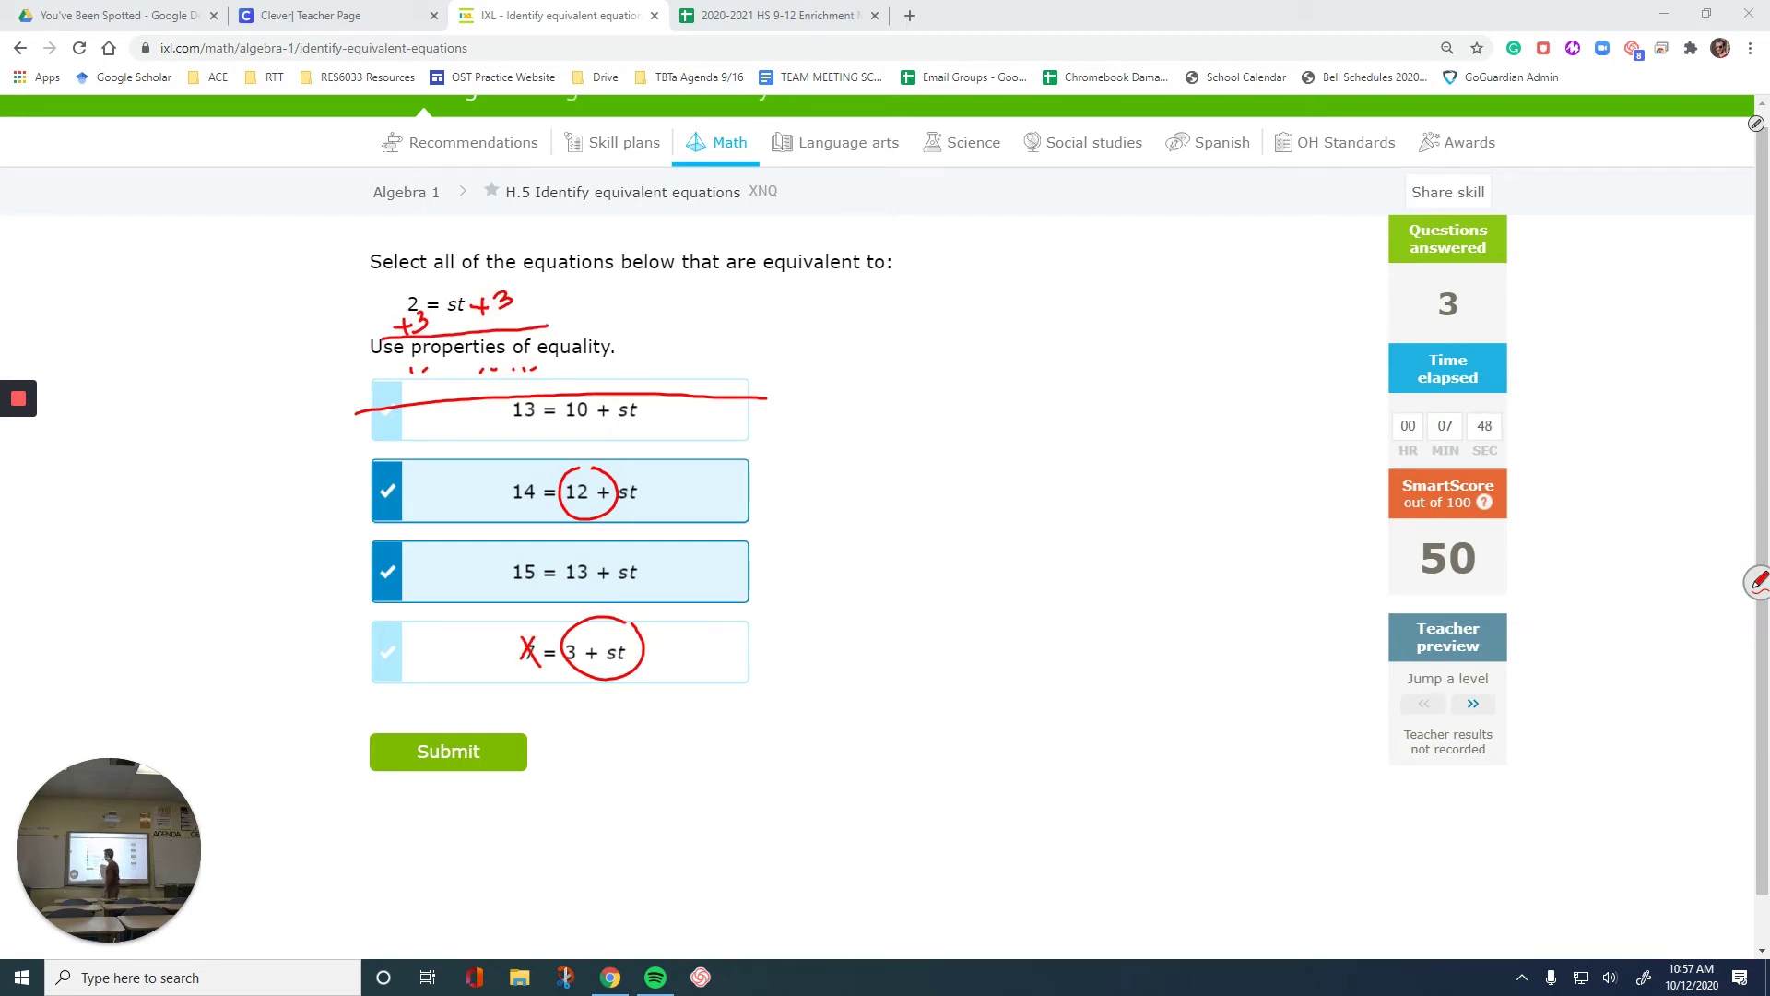